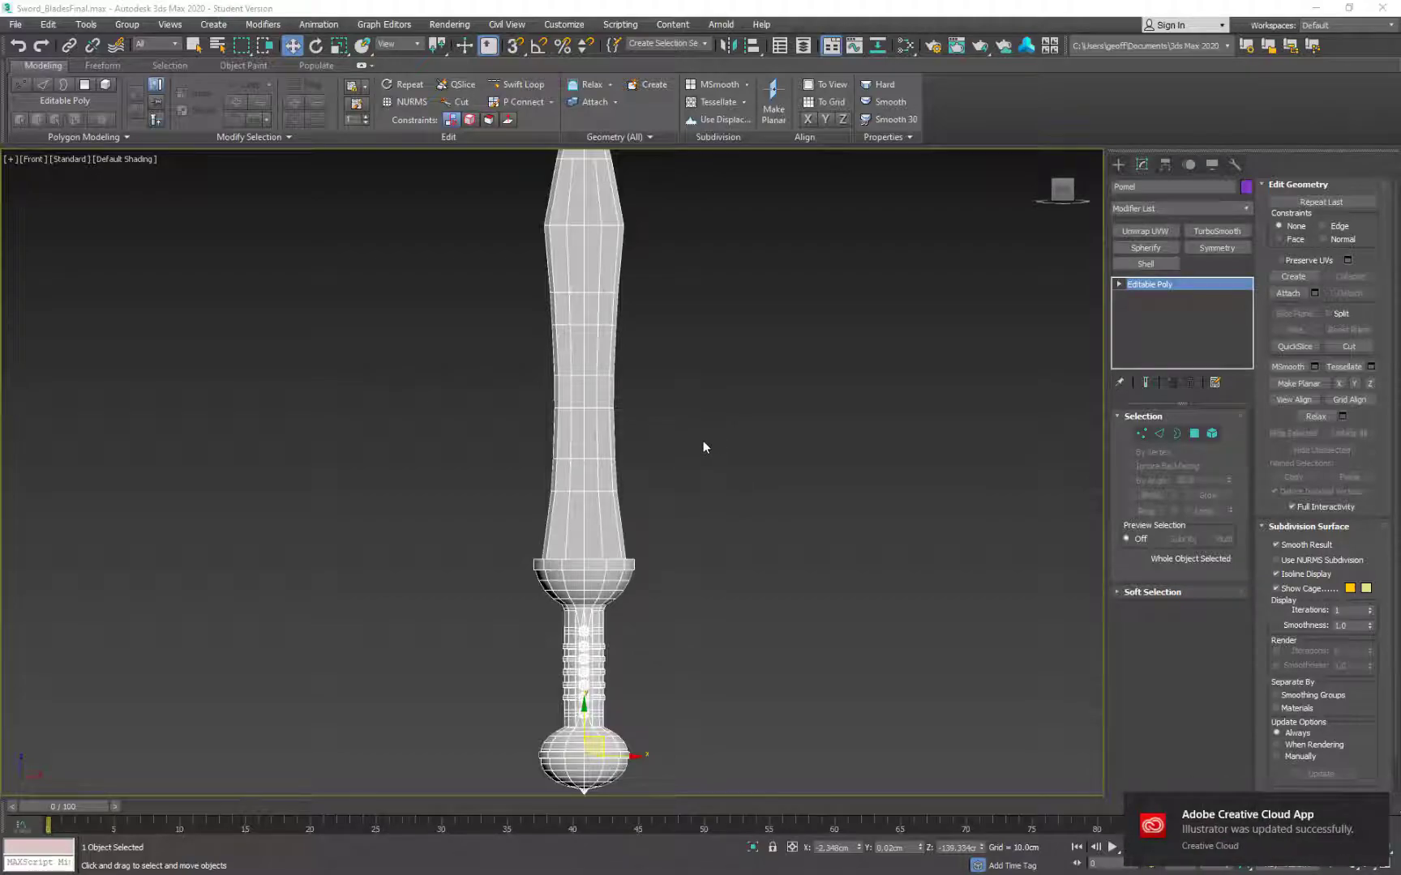
Step: Examine the sword model from the front and at a slight angle
scroll(726, 415, "down", 4)
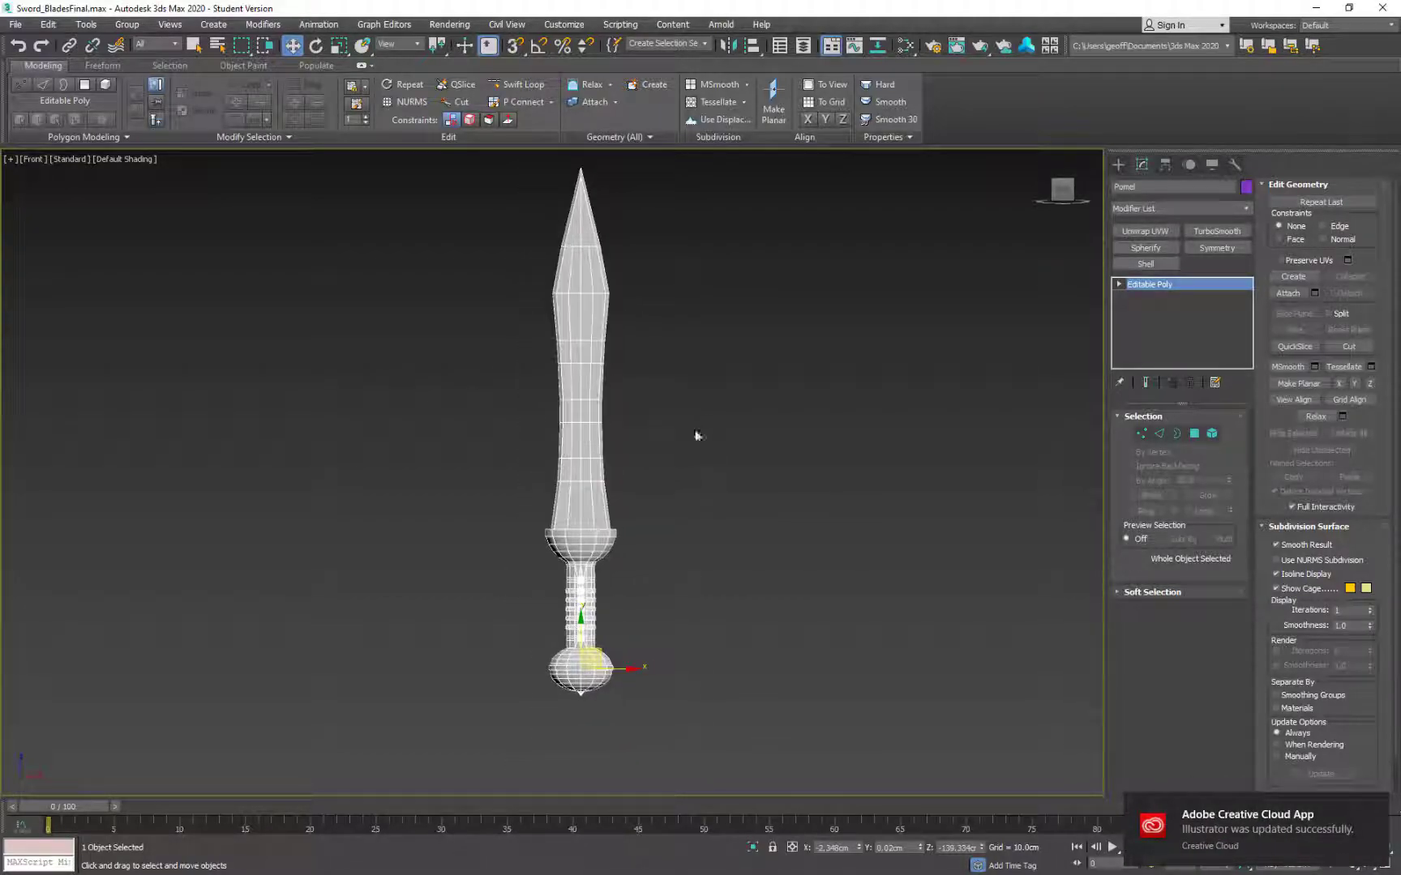
left_click(1370, 807)
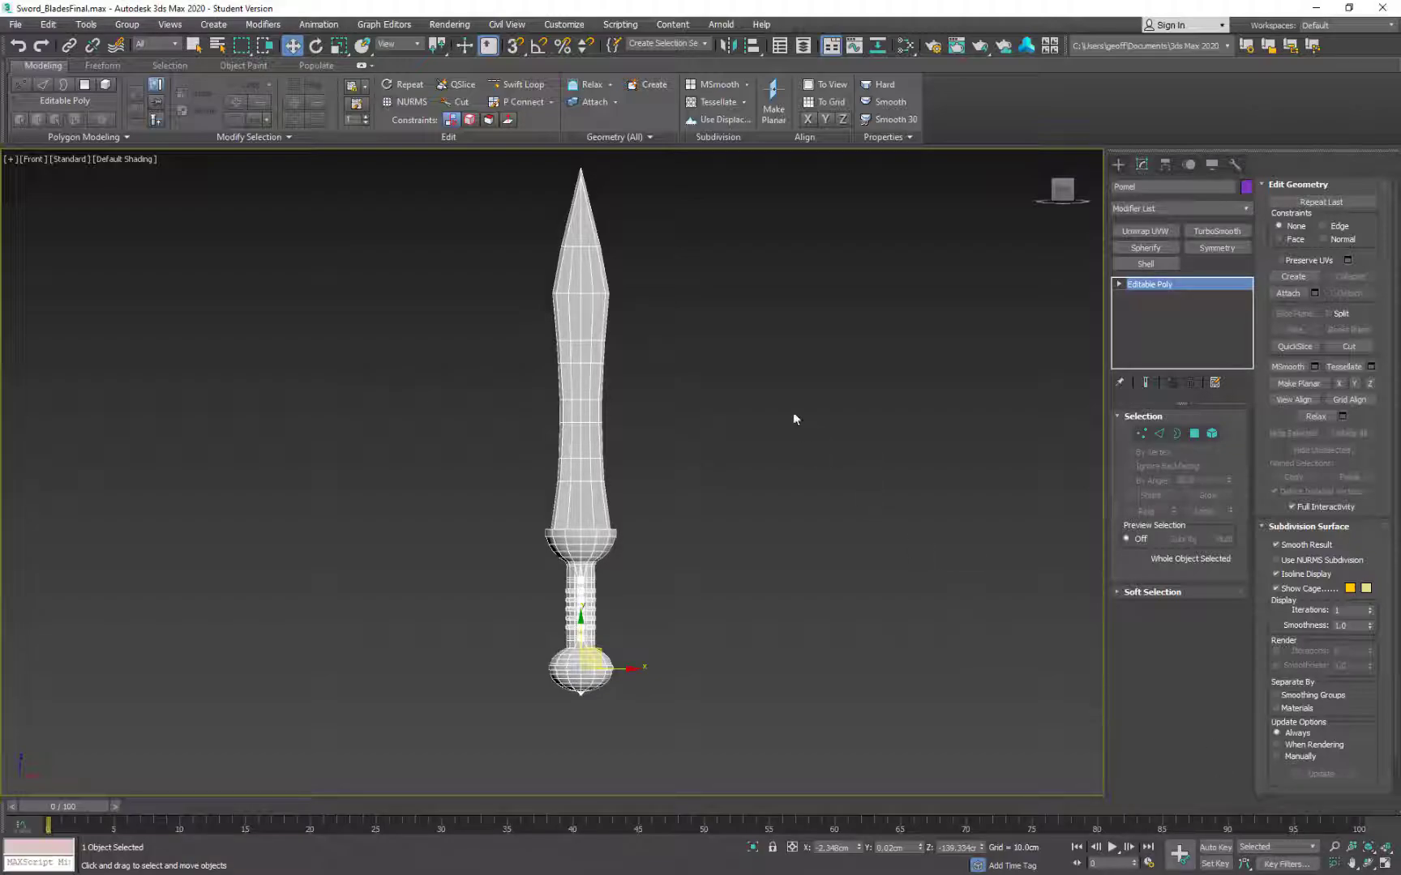
middle_click_drag(793, 419, 734, 470)
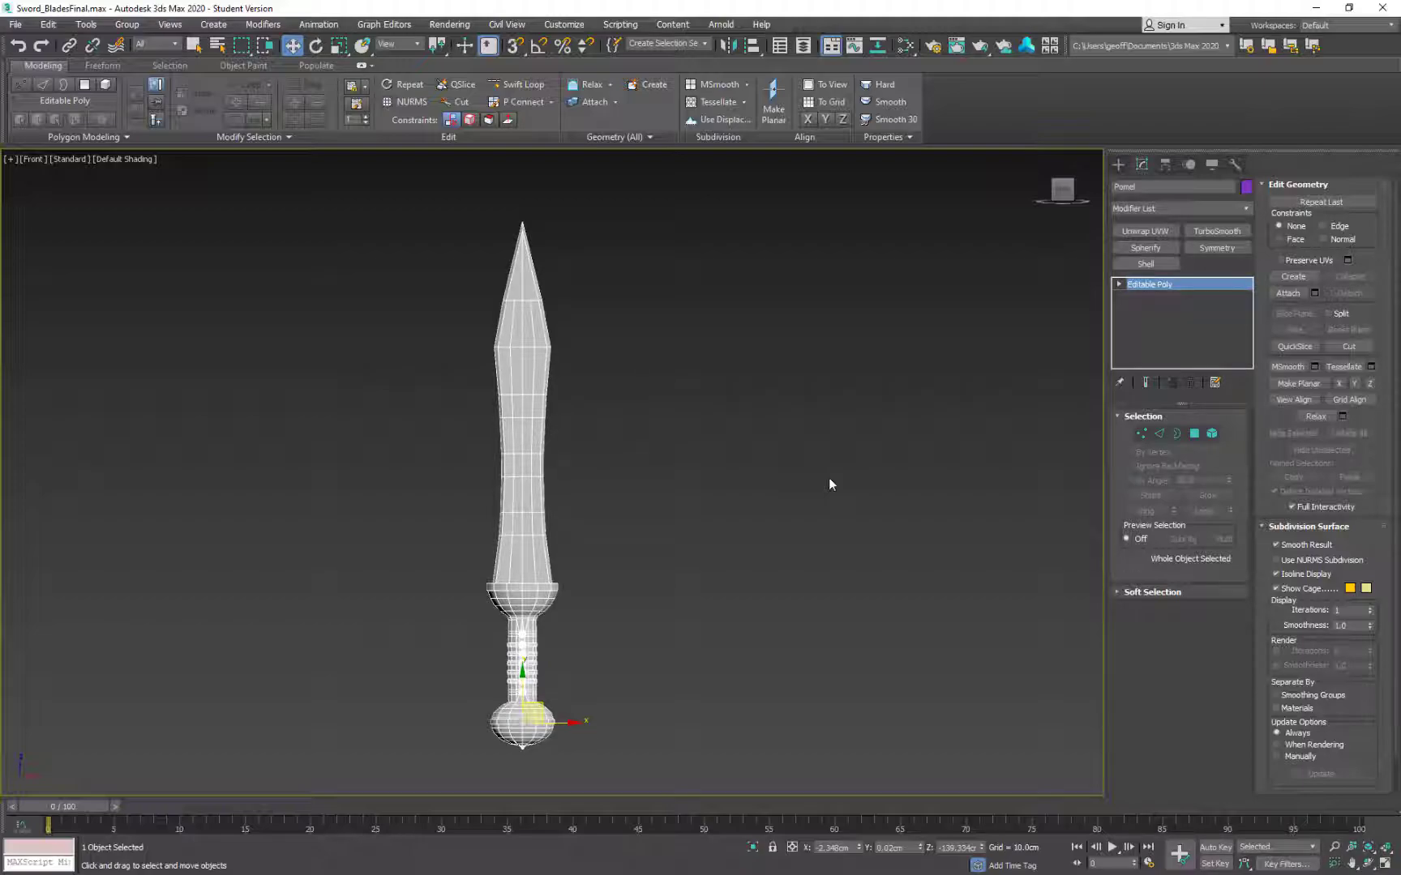
middle_click_drag(757, 528, 733, 434)
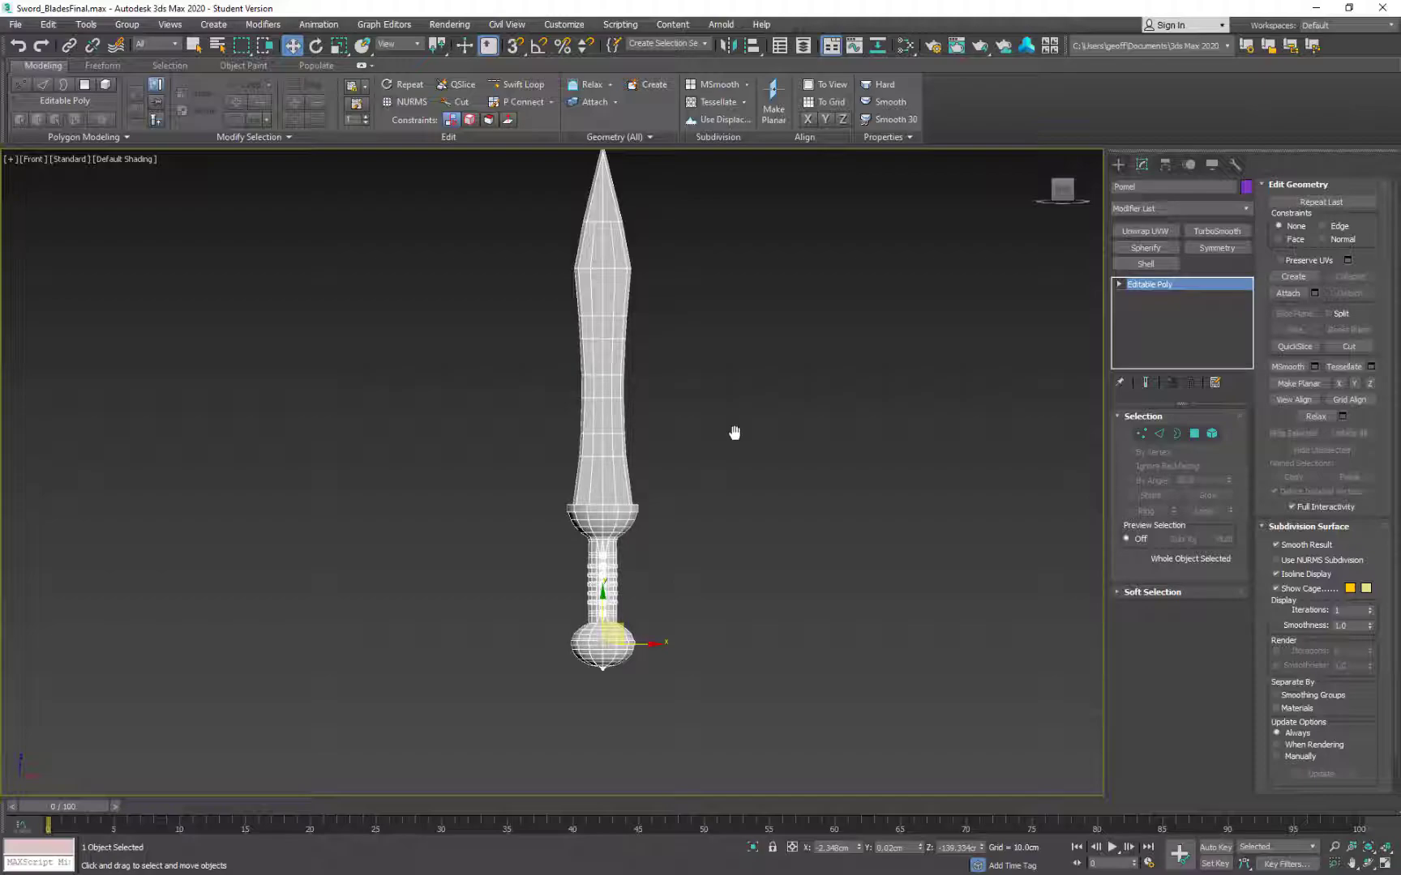
middle_click_drag(734, 433, 615, 521, "alt")
scroll(647, 456, "up", 4)
scroll(615, 533, "down", 2)
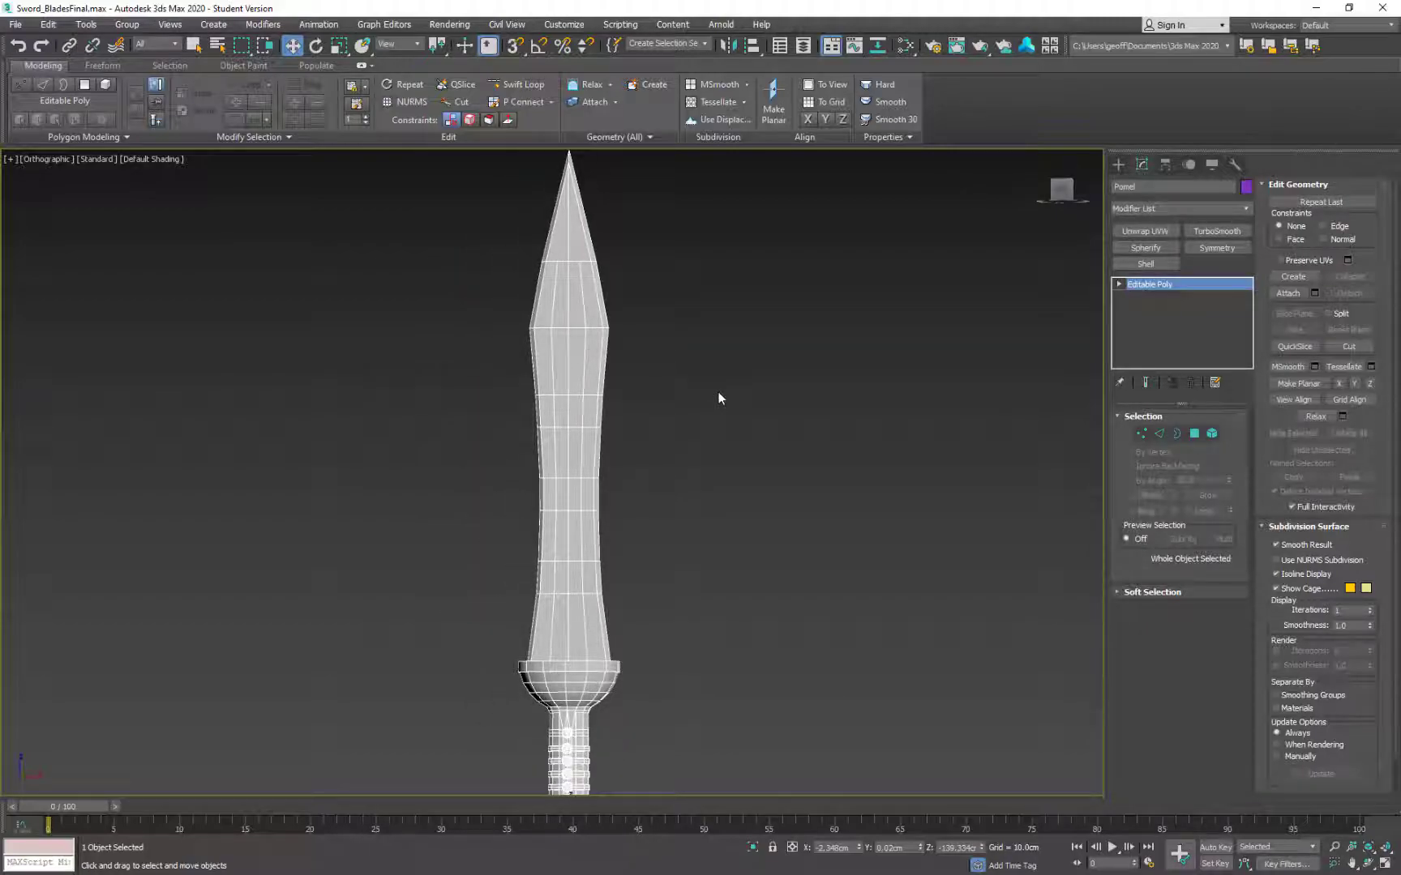
scroll(720, 391, "down", 3)
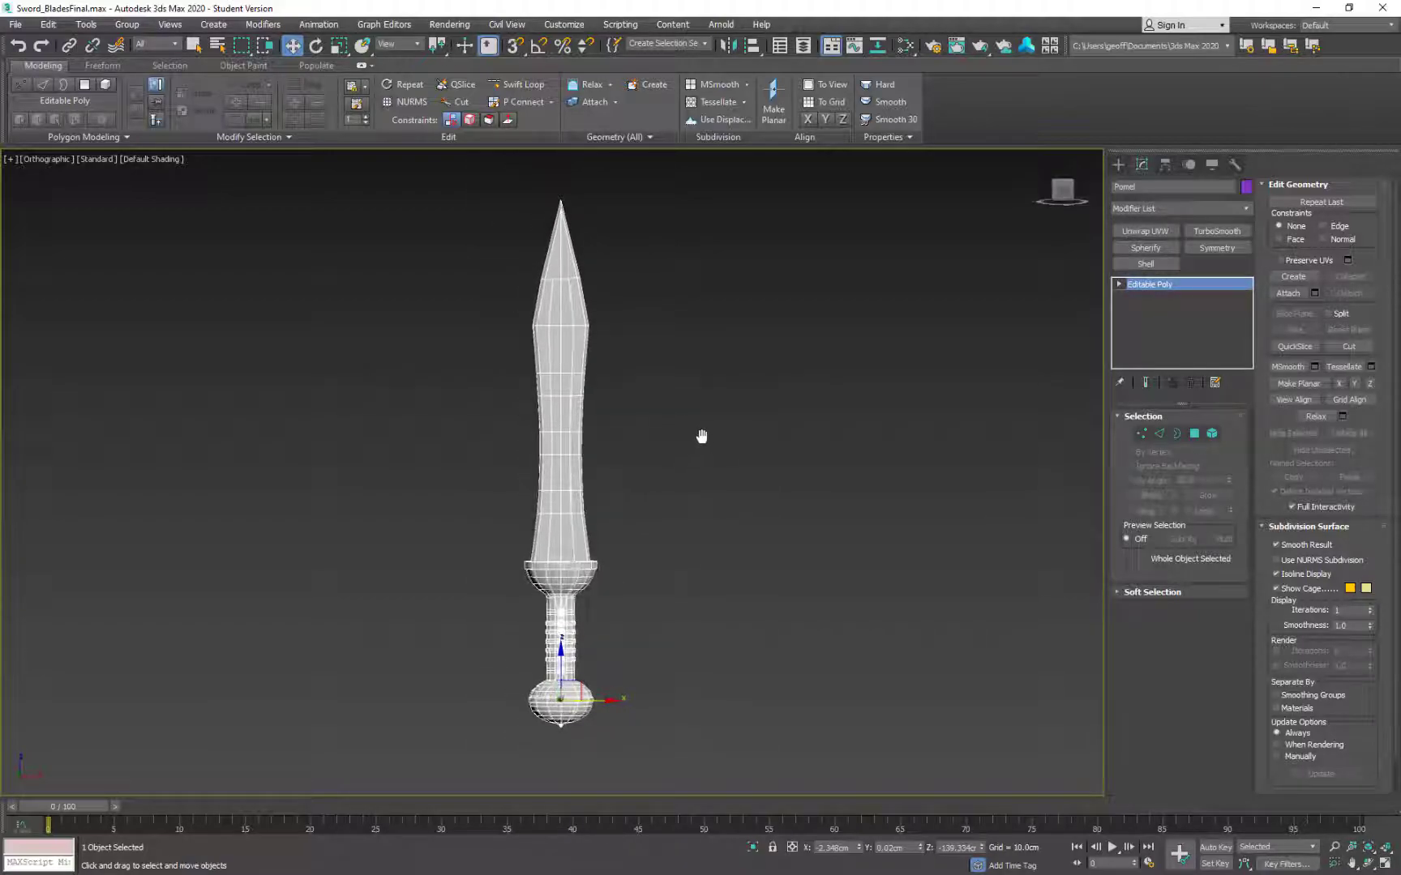
mouse_move(716, 312)
middle_mouse_down()
mouse_move(720, 341)
mouse_move(713, 305)
middle_mouse_up()
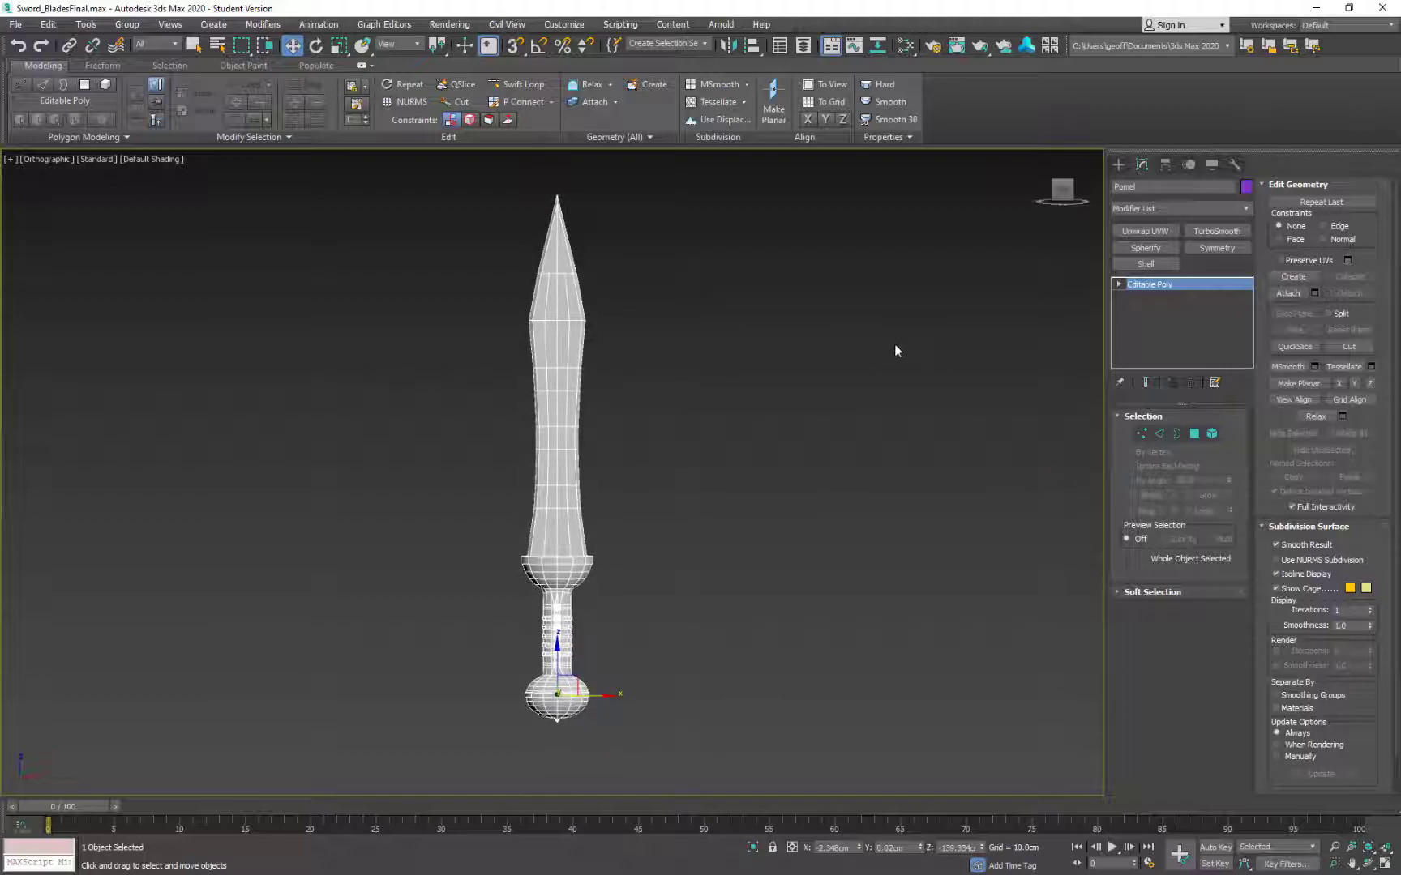
Step: Select the polygons along one half of the sword's thickness from the left view and inspect the selection
key("l")
key("z")
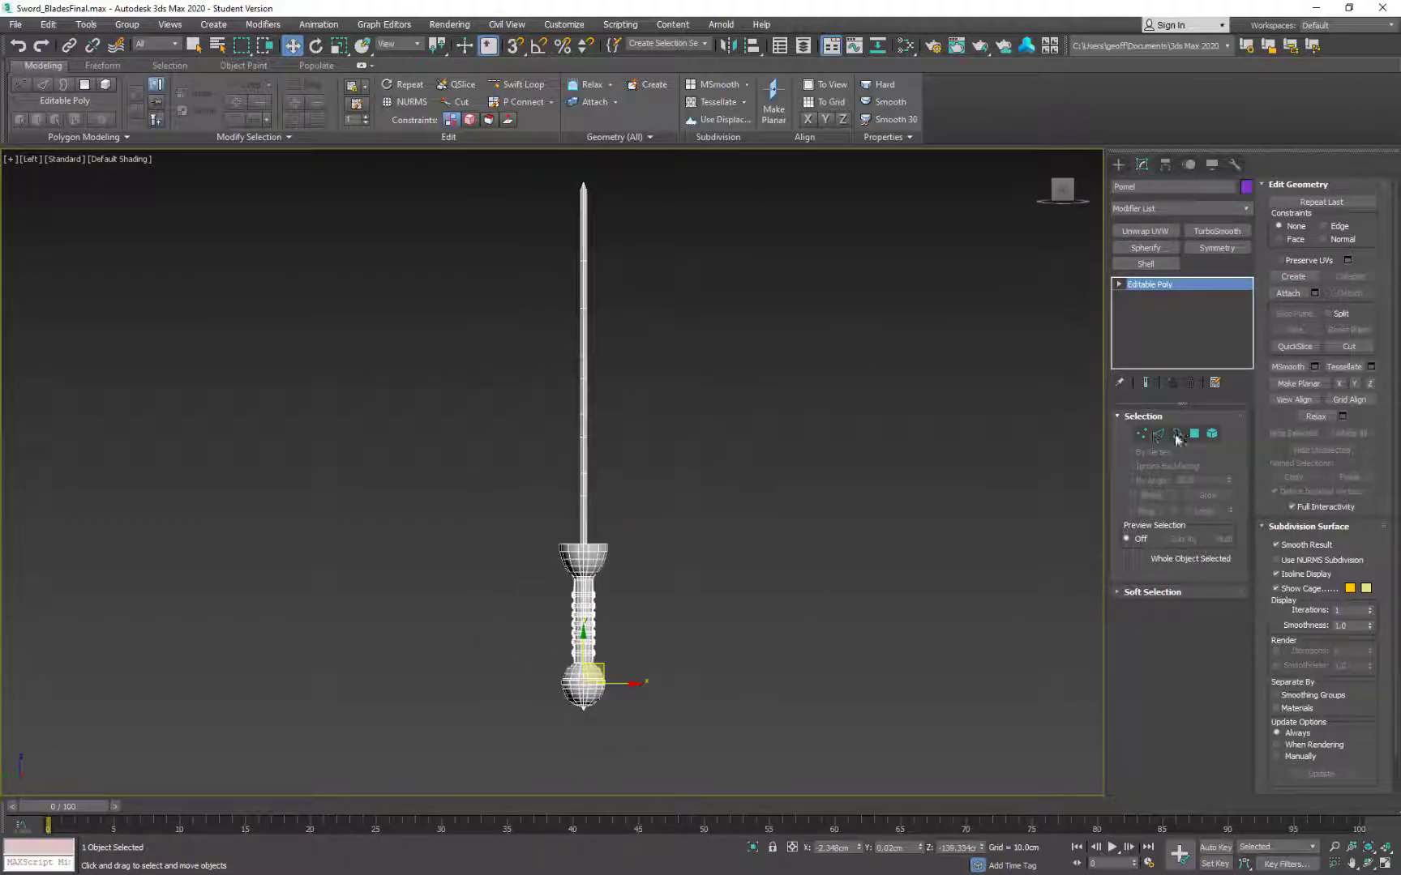
left_click(1142, 434)
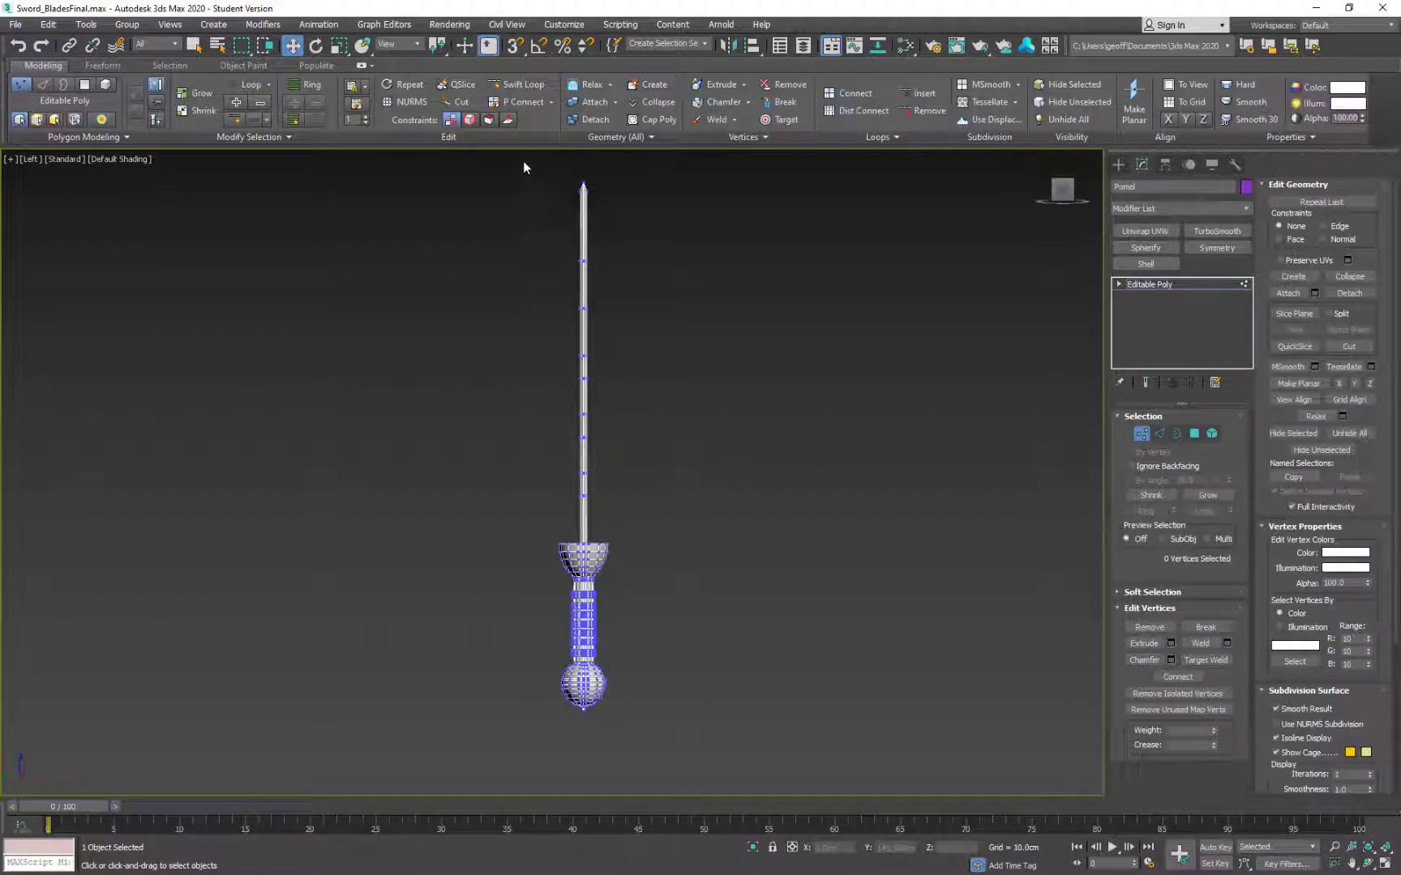
left_click_drag(521, 155, 549, 651)
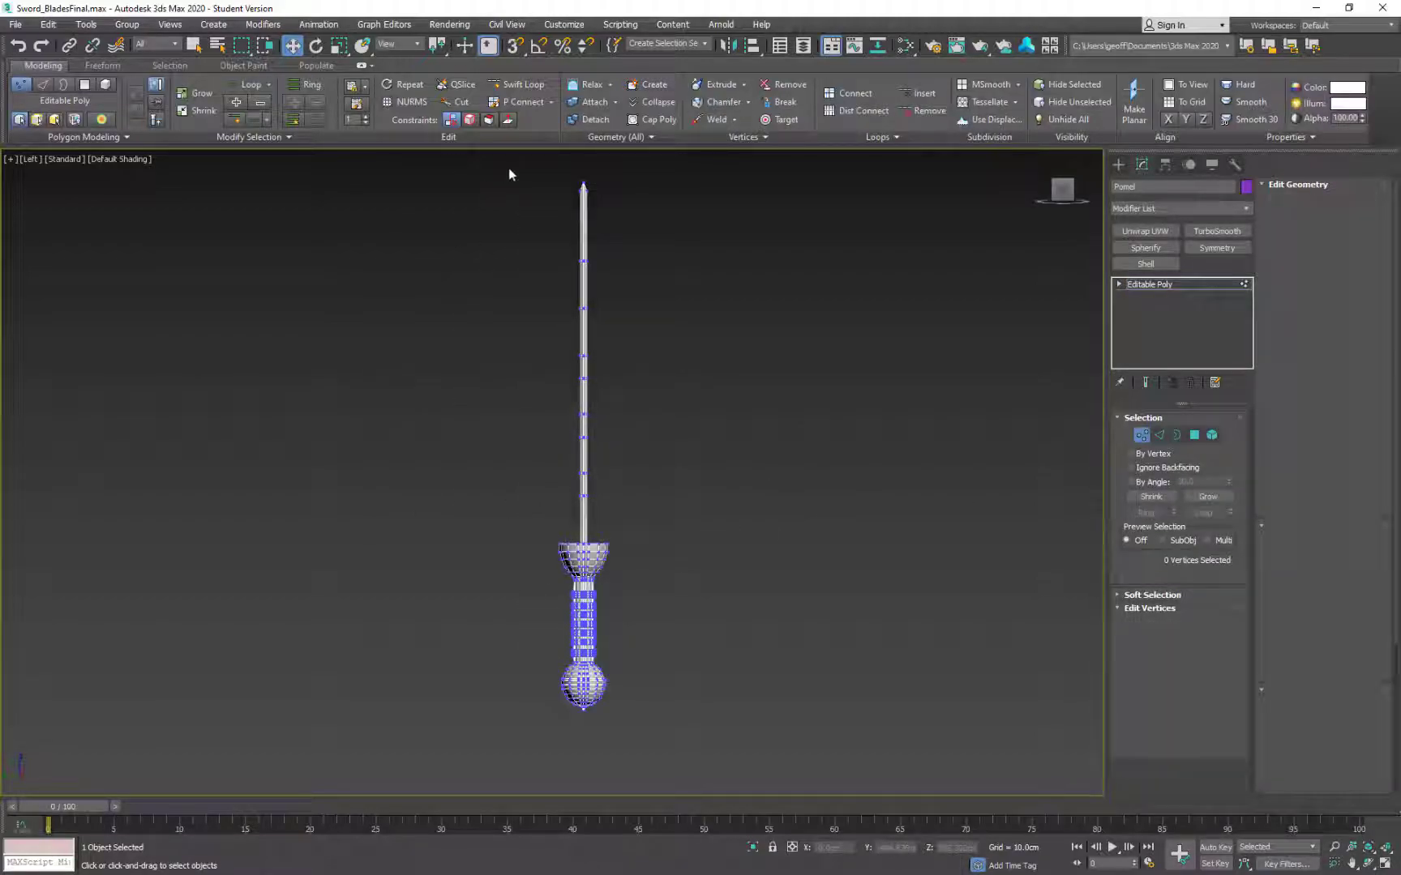
key("4")
left_click_drag(514, 172, 587, 805)
key("z")
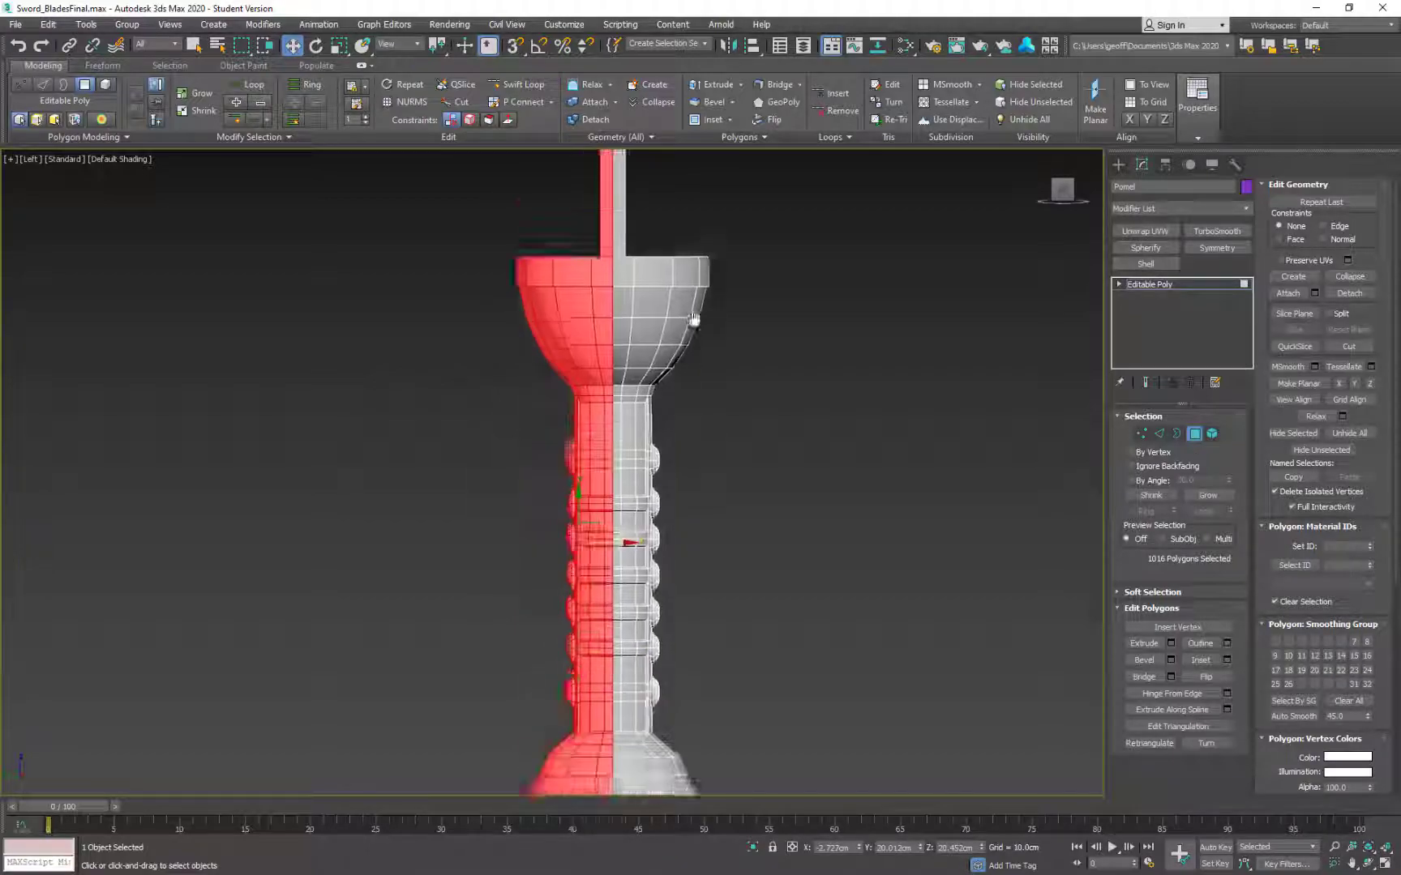
scroll(725, 325, "down", 3)
middle_click_drag(725, 325, 603, 362, "alt")
key("x")
key("Escape")
middle_click_drag(656, 482, 438, 269, "alt")
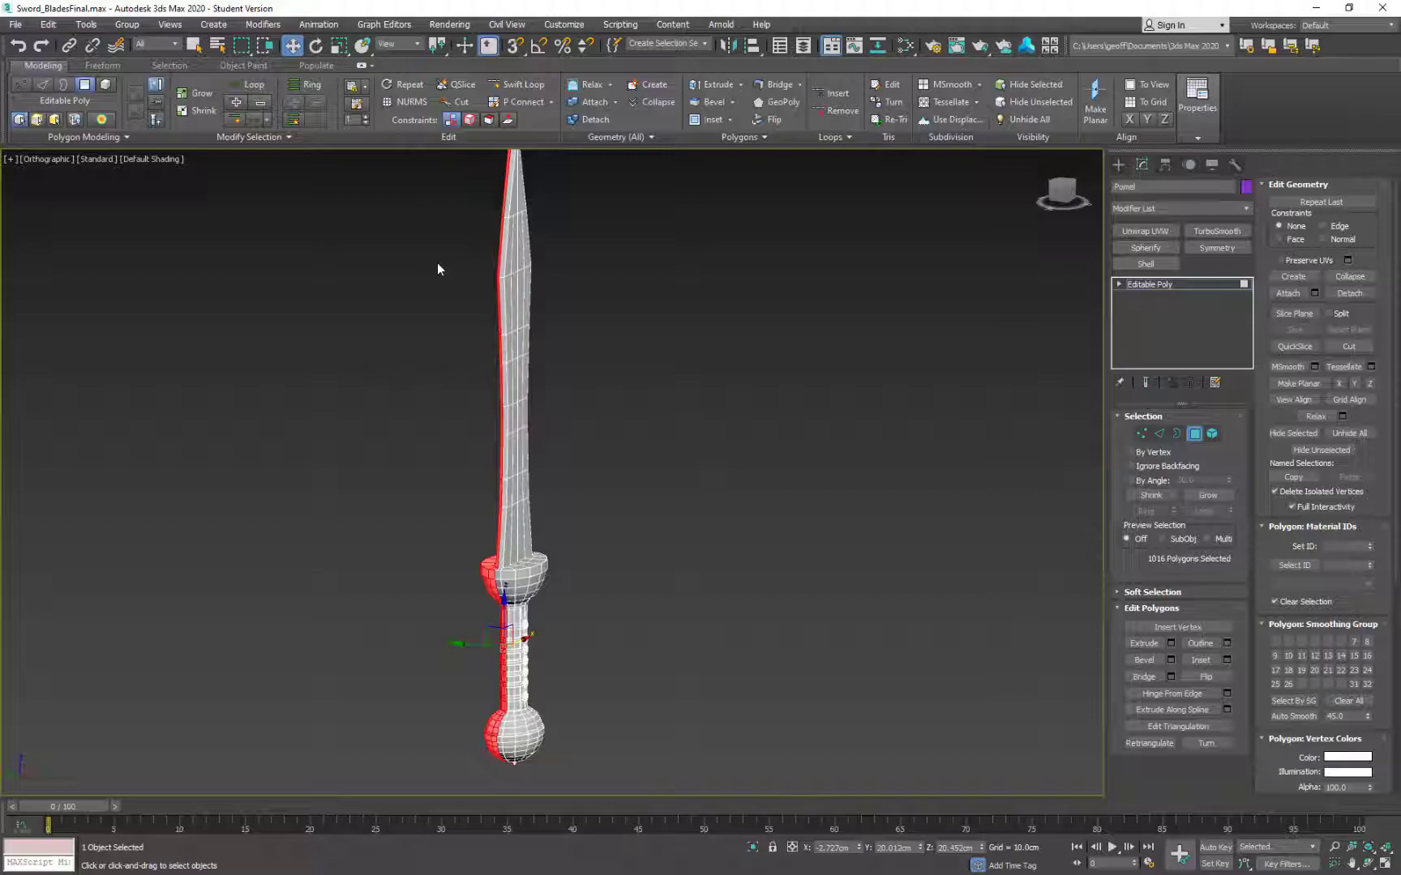
Step: Clear the polygon selection and return to the front view of the sword
middle_click_drag(657, 495, 645, 458)
left_click(616, 464)
middle_click_drag(645, 458, 537, 450, "alt")
key("f")
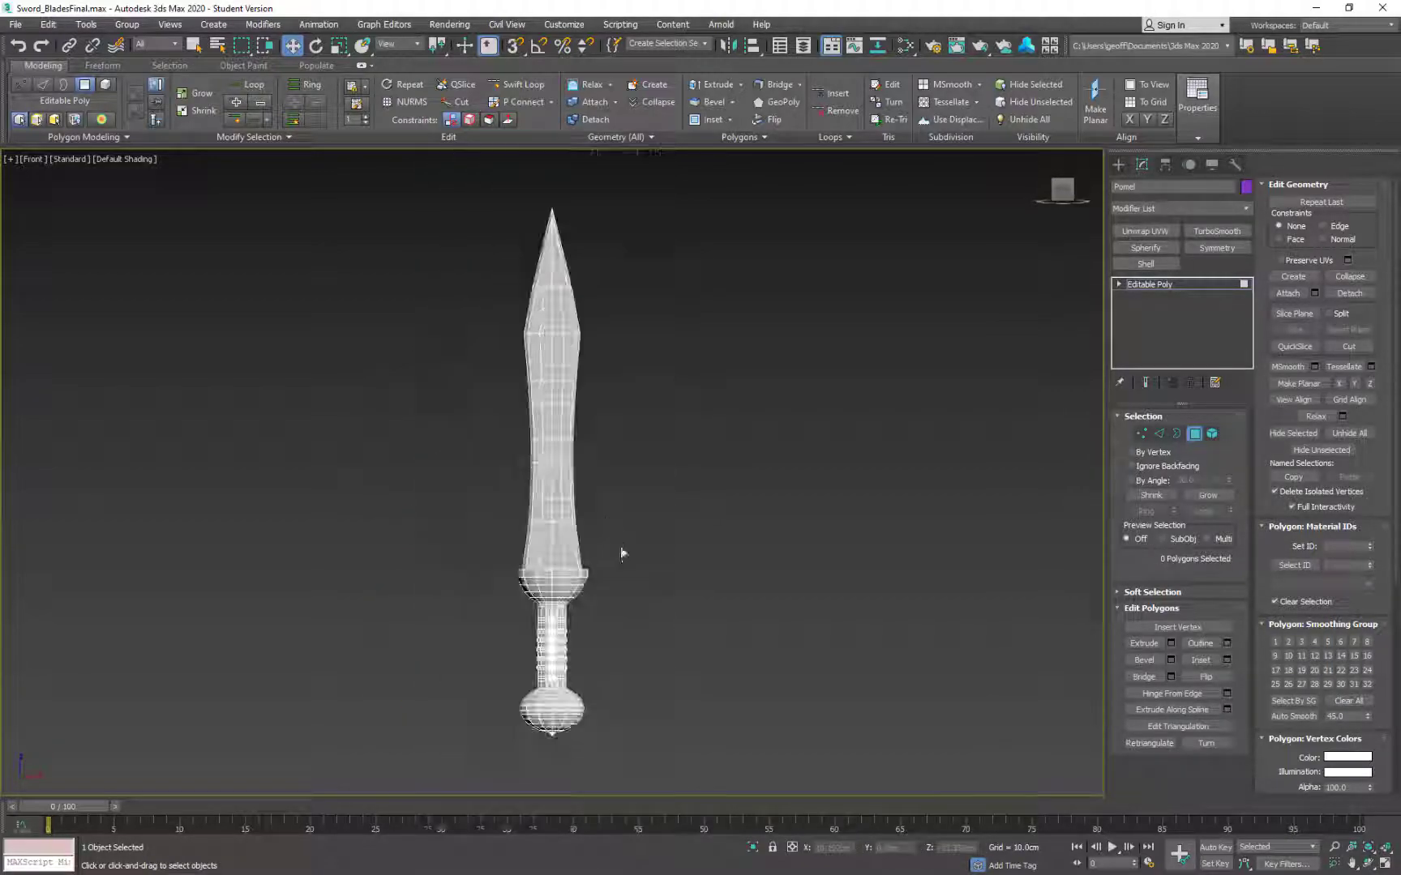
mouse_move(622, 557)
middle_mouse_down()
mouse_move(620, 504)
mouse_move(642, 539)
middle_mouse_up()
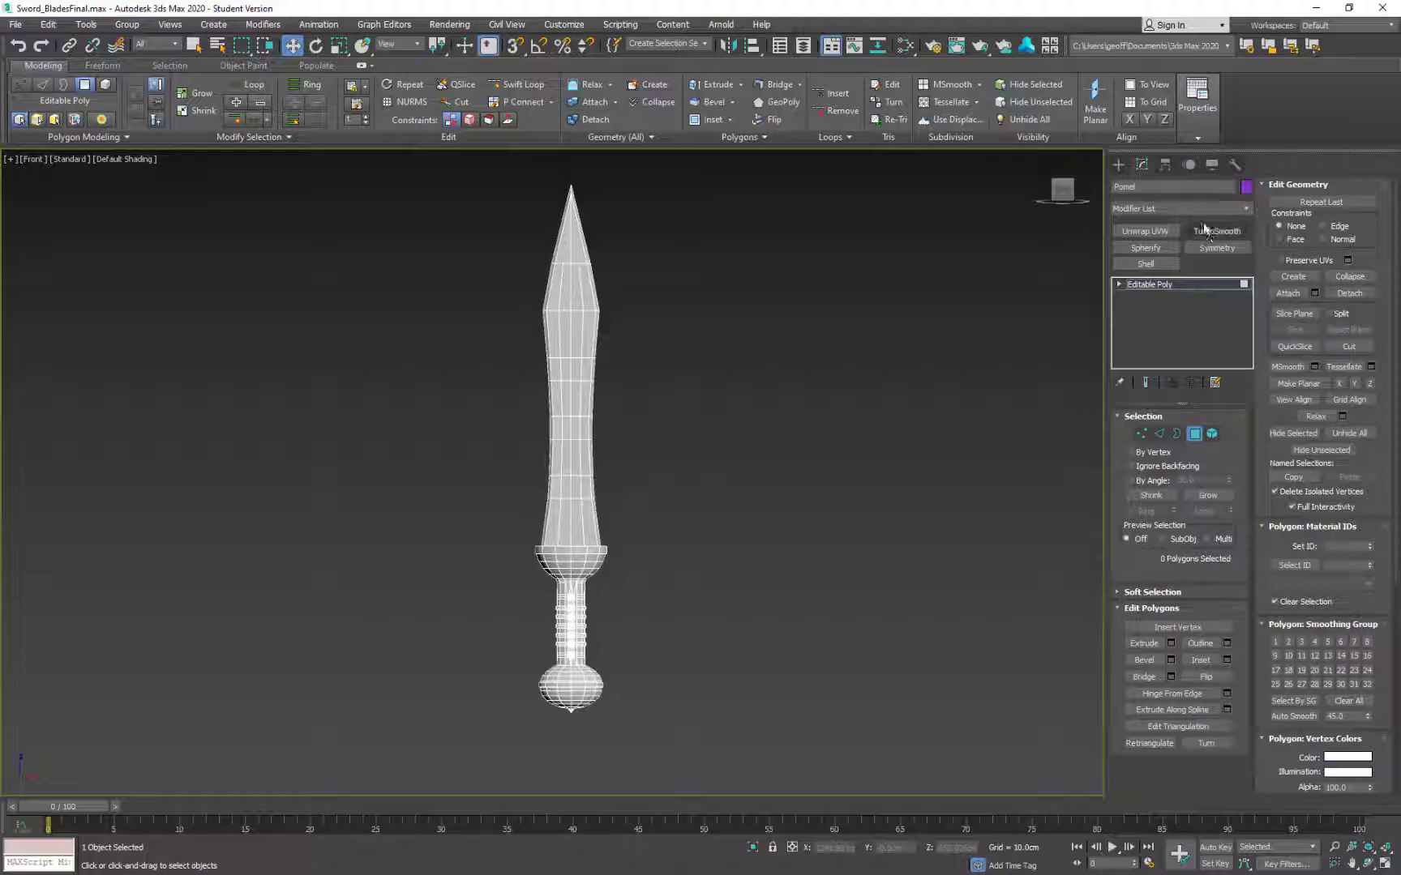
Step: Try an Unwrap UVW modifier on the sword while in Polygon mode, remove it and leave Polygon mode
left_click(1159, 233)
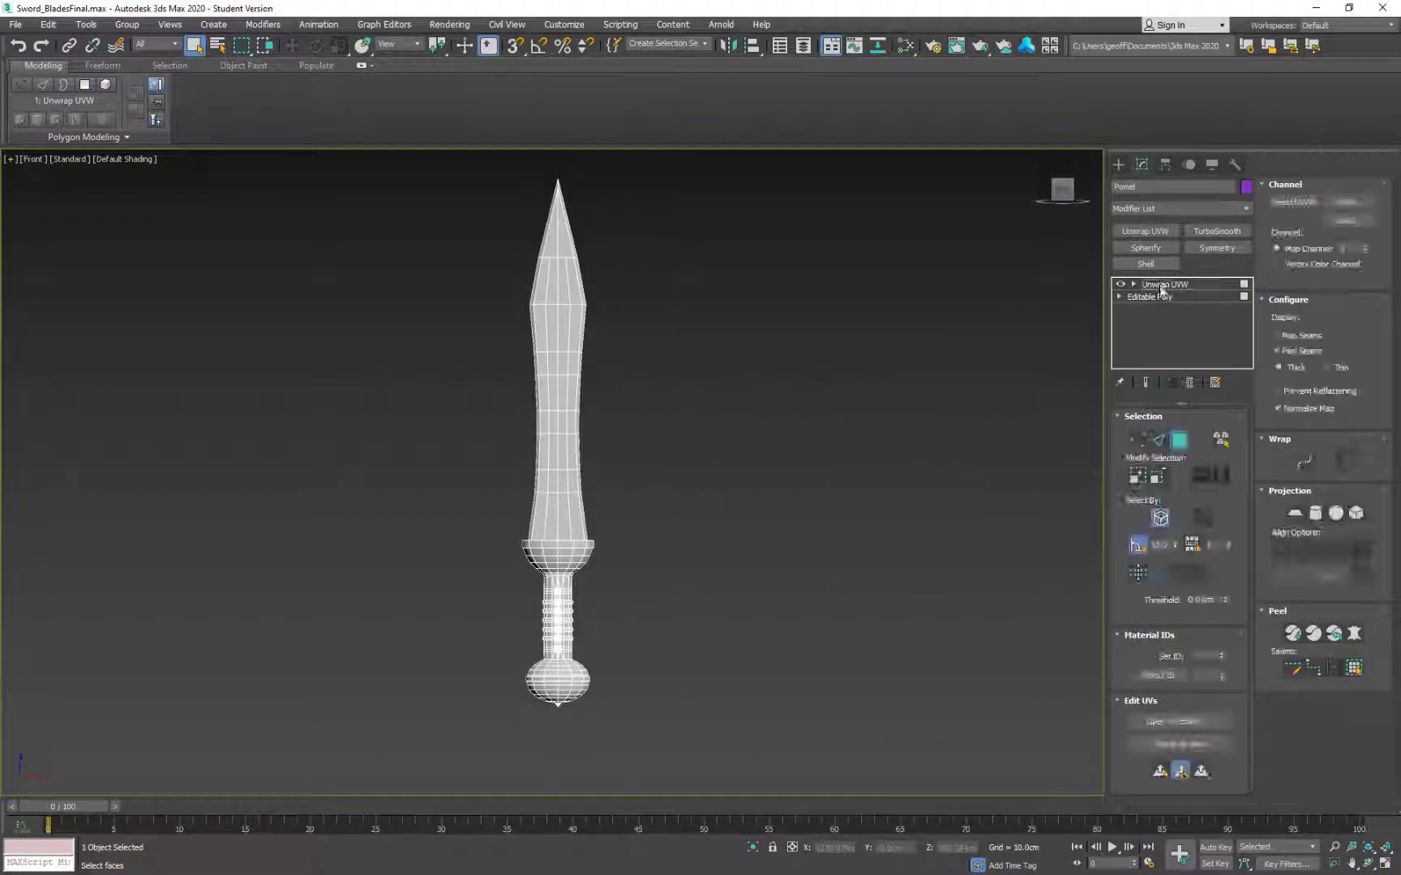
left_click(1180, 440)
left_click(1190, 384)
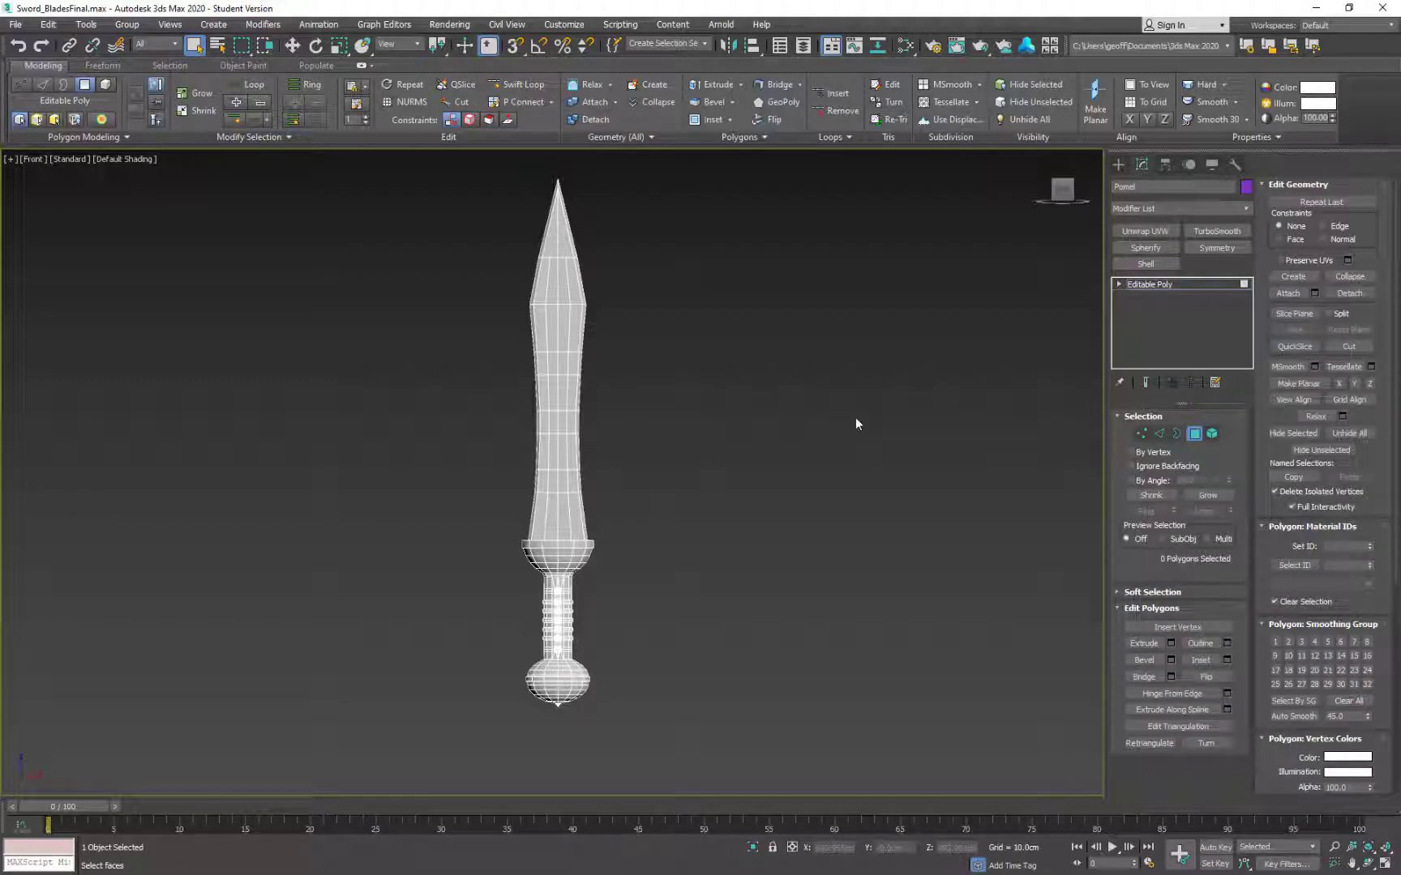
left_click(1194, 434)
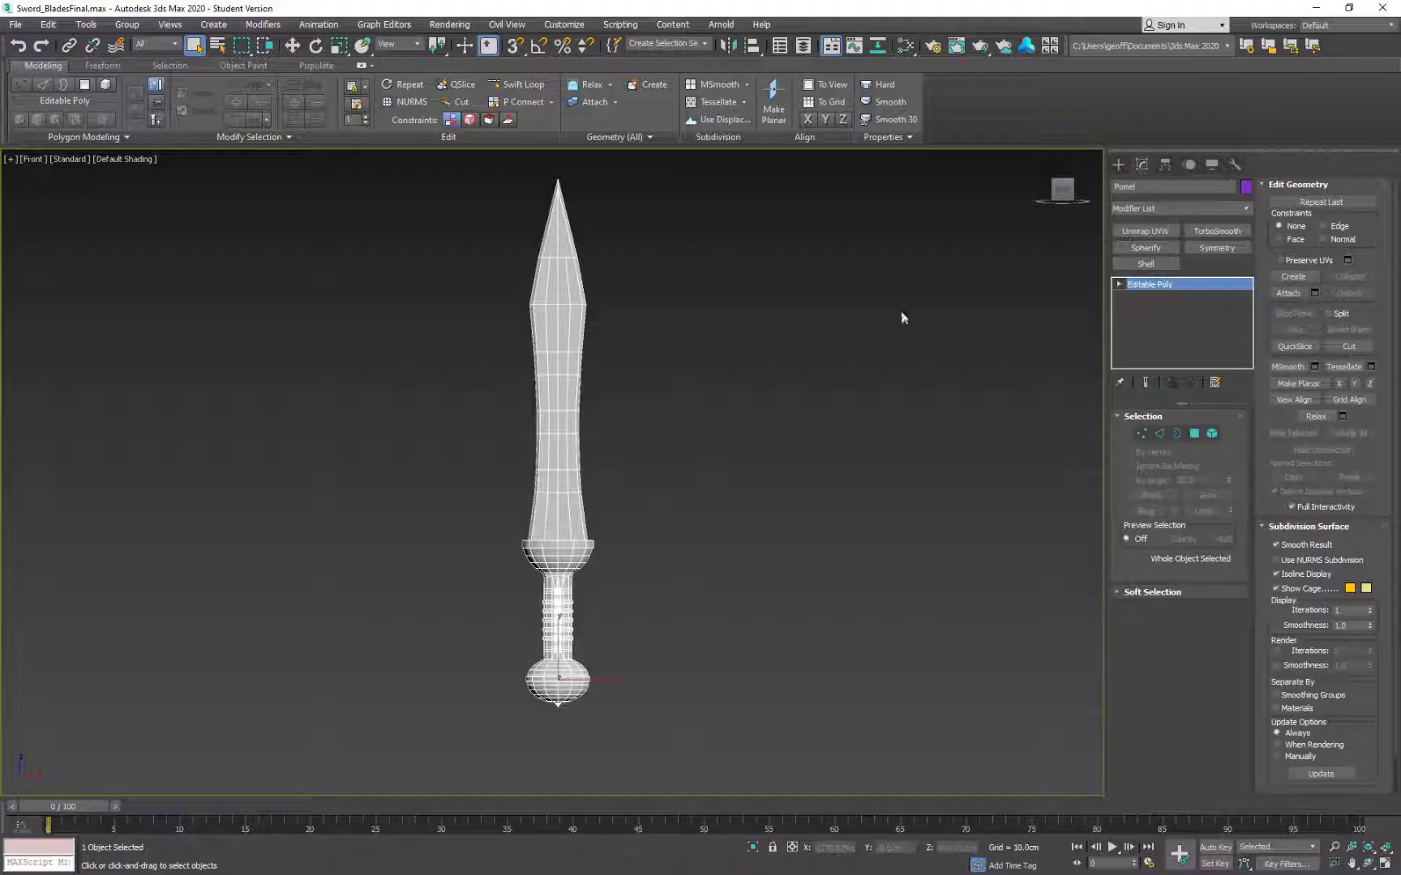
Step: Apply Unwrap UVW from Polygon mode without any selection, check it in the UV Editor and remove the modifier
left_click(1194, 434)
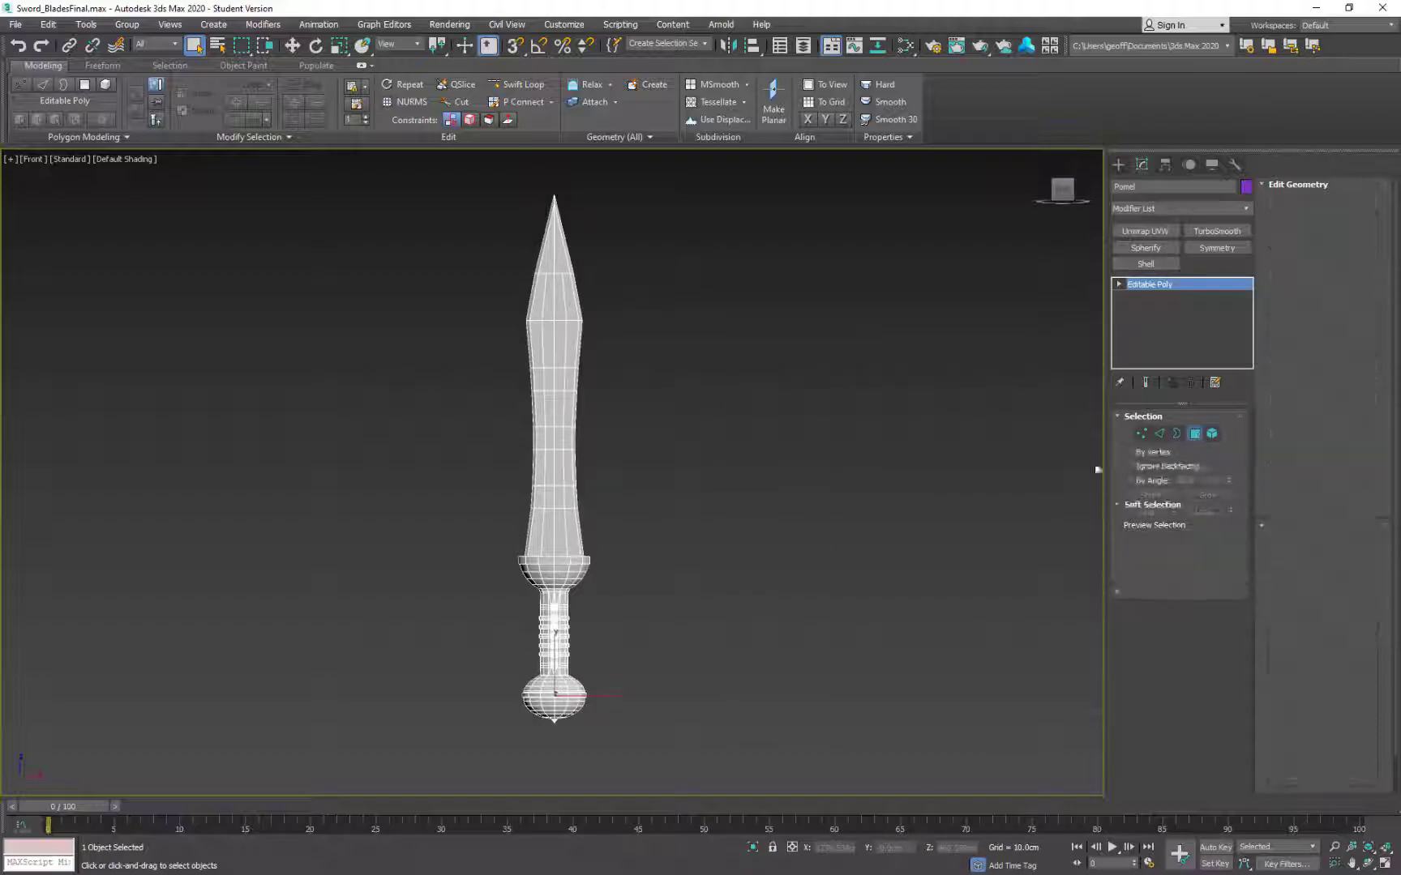
left_click(1143, 231)
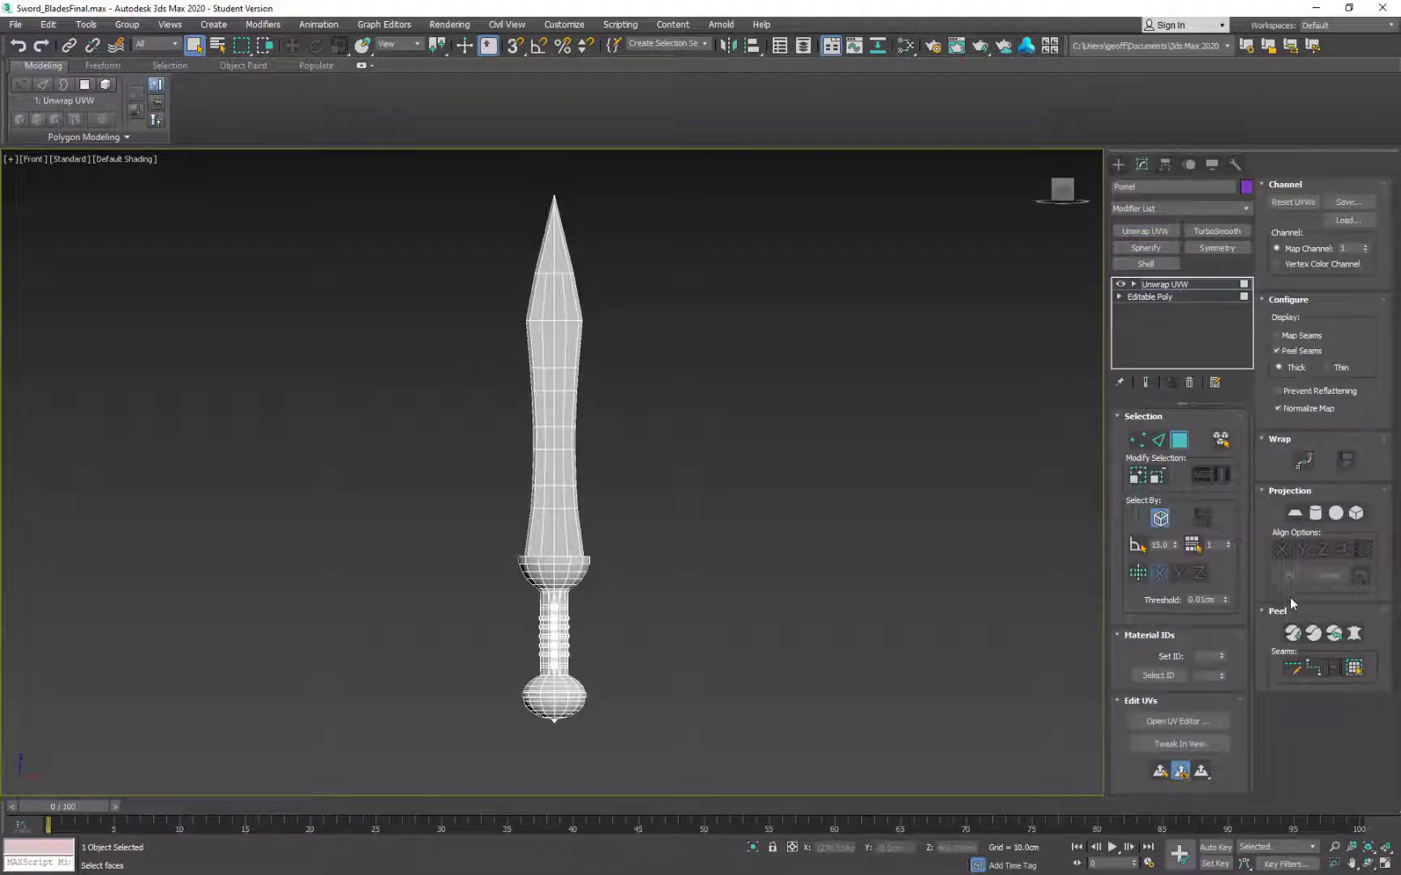
left_click(1180, 721)
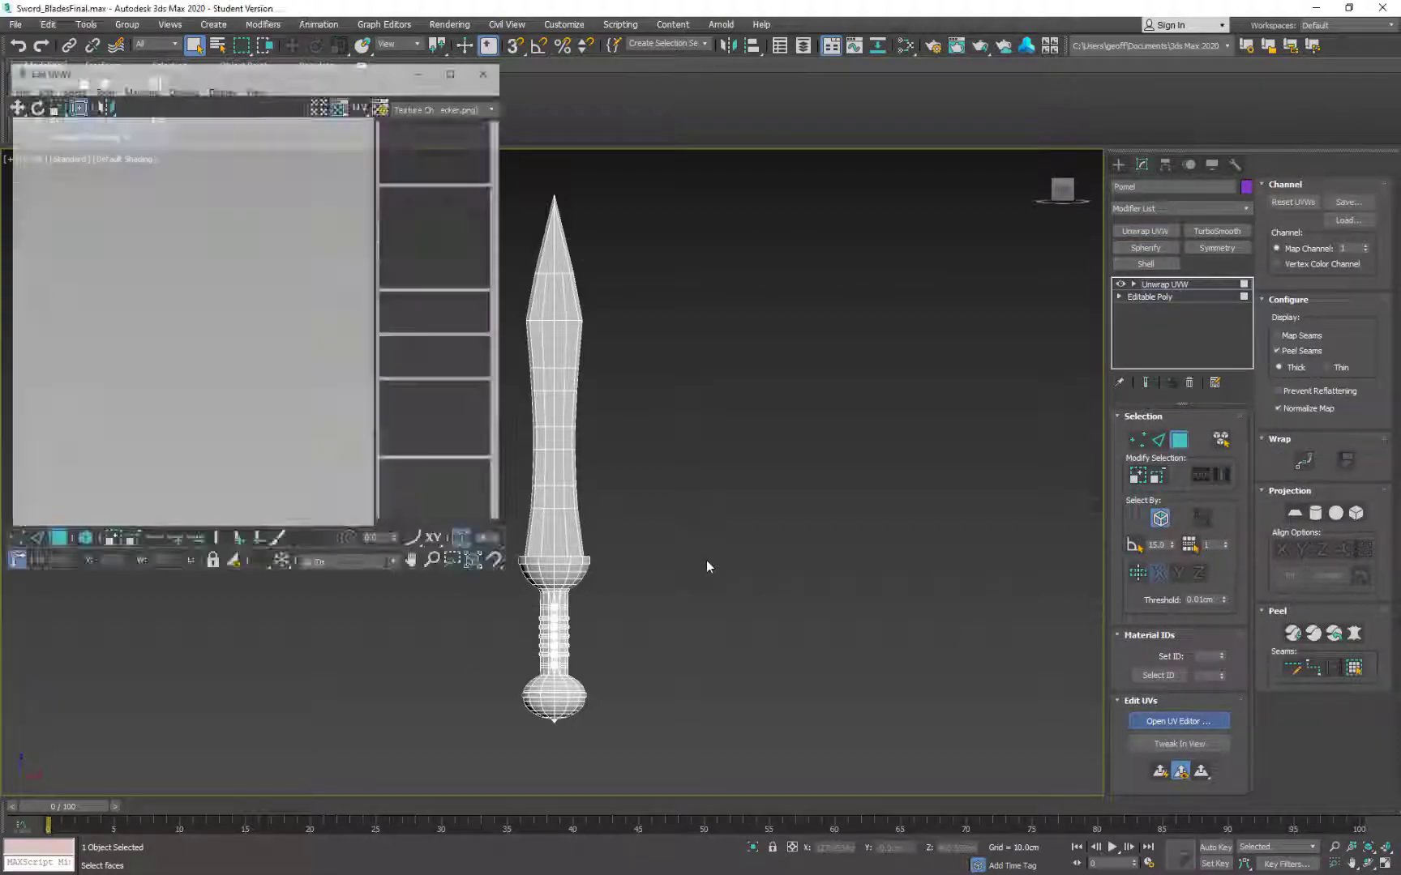
scroll(236, 324, "down", 3)
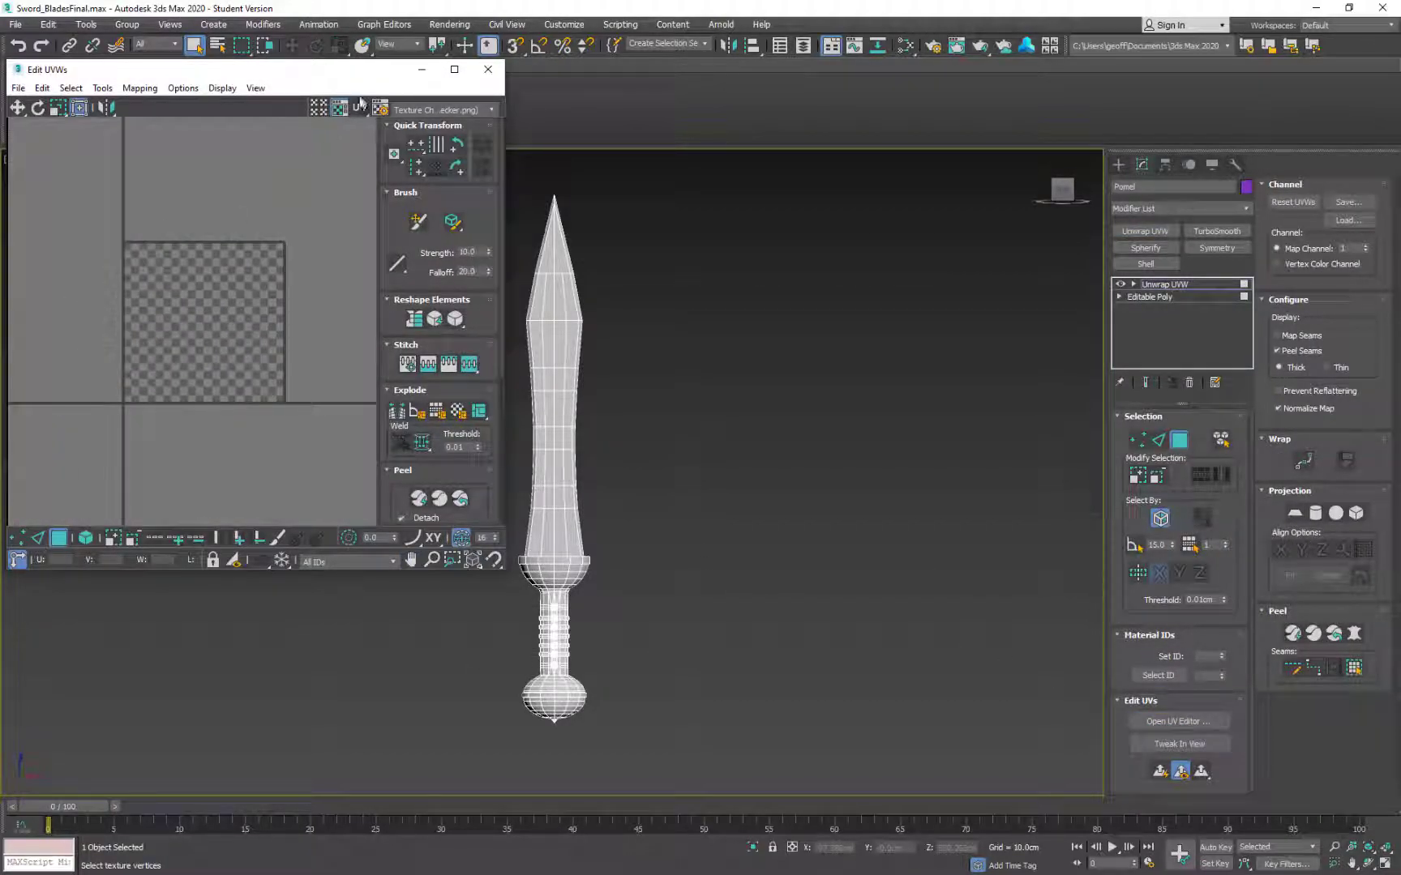
middle_click_drag(601, 385, 674, 403)
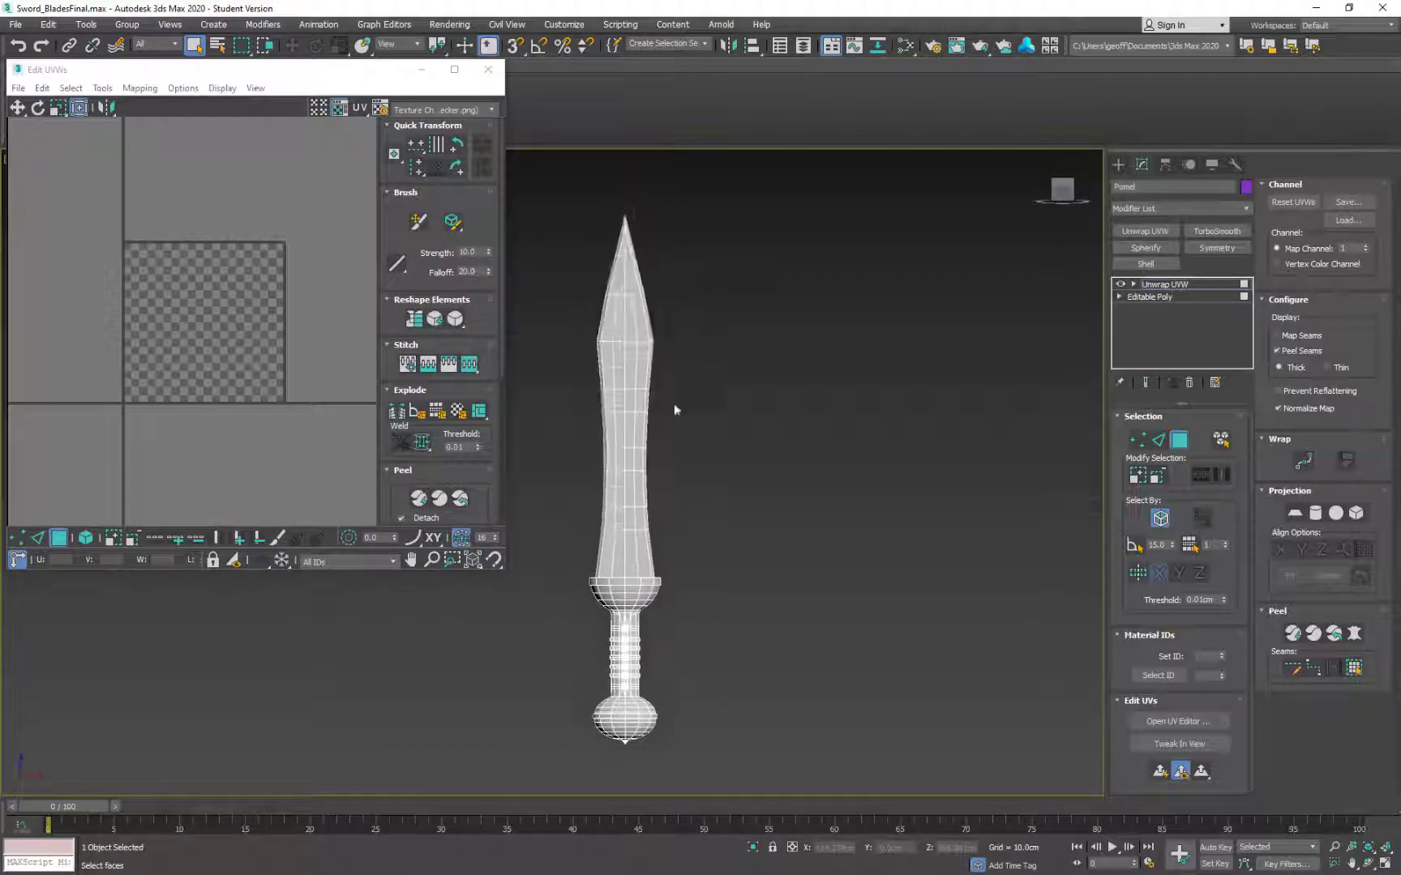
left_click(484, 70)
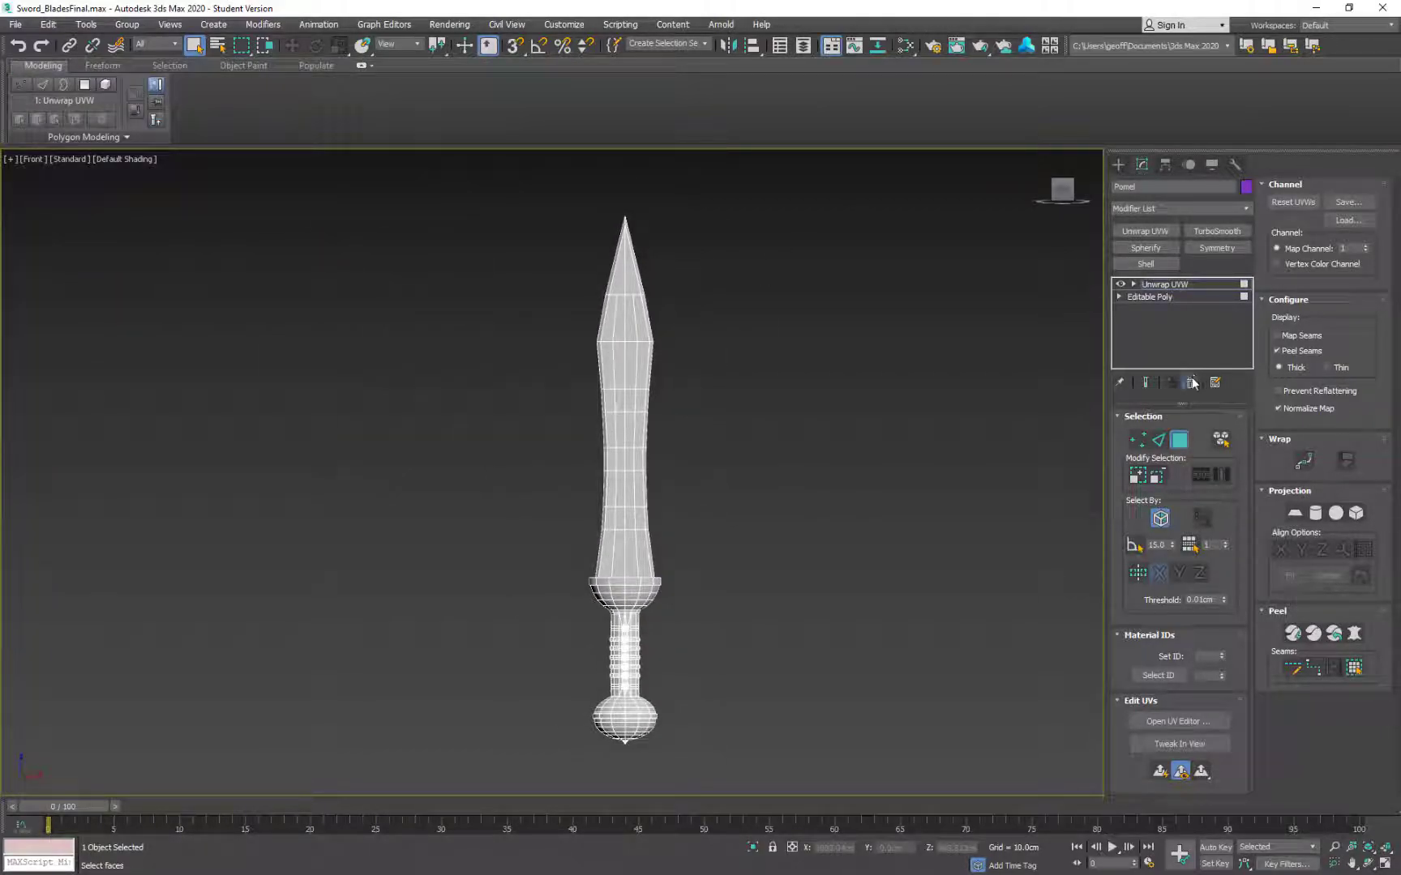
left_click(1189, 383)
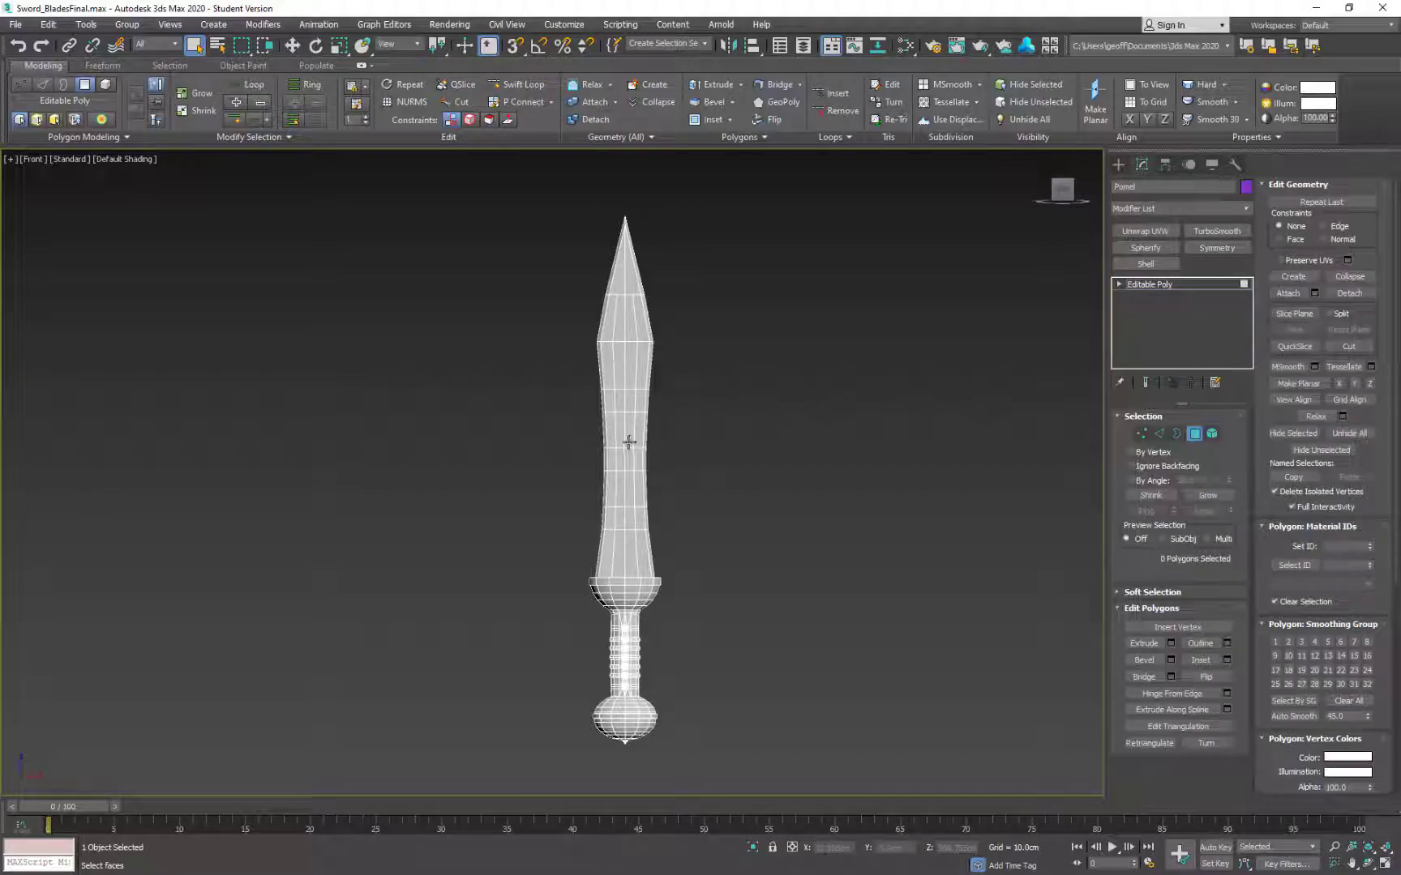
Step: Try Unwrap UVW on only the blade's middle polygons, then remove the modifier and clear the selection
left_click(629, 442)
left_click_drag(747, 387, 582, 488)
left_click(1143, 235)
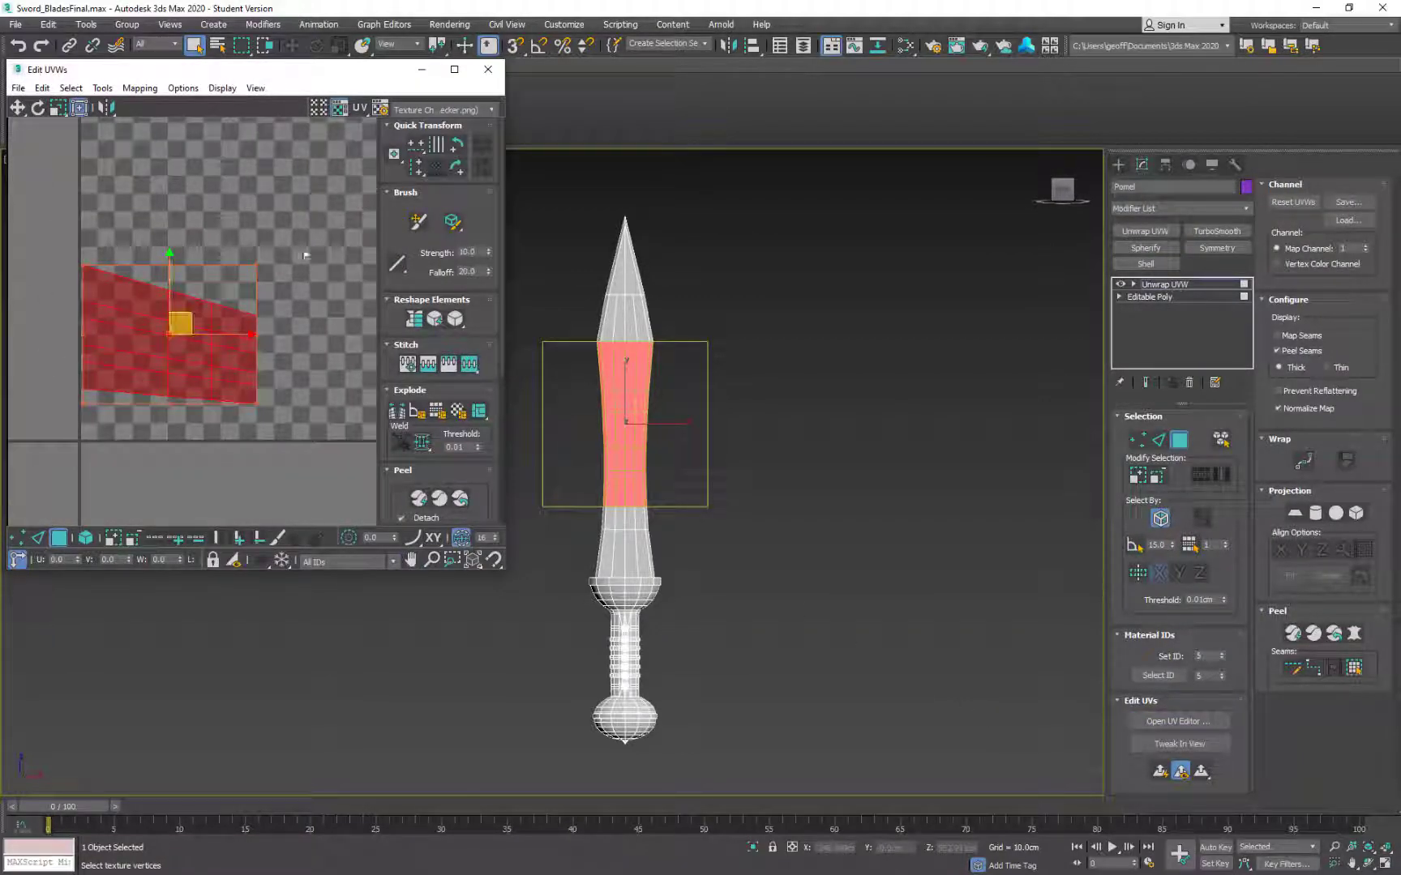
left_click(488, 69)
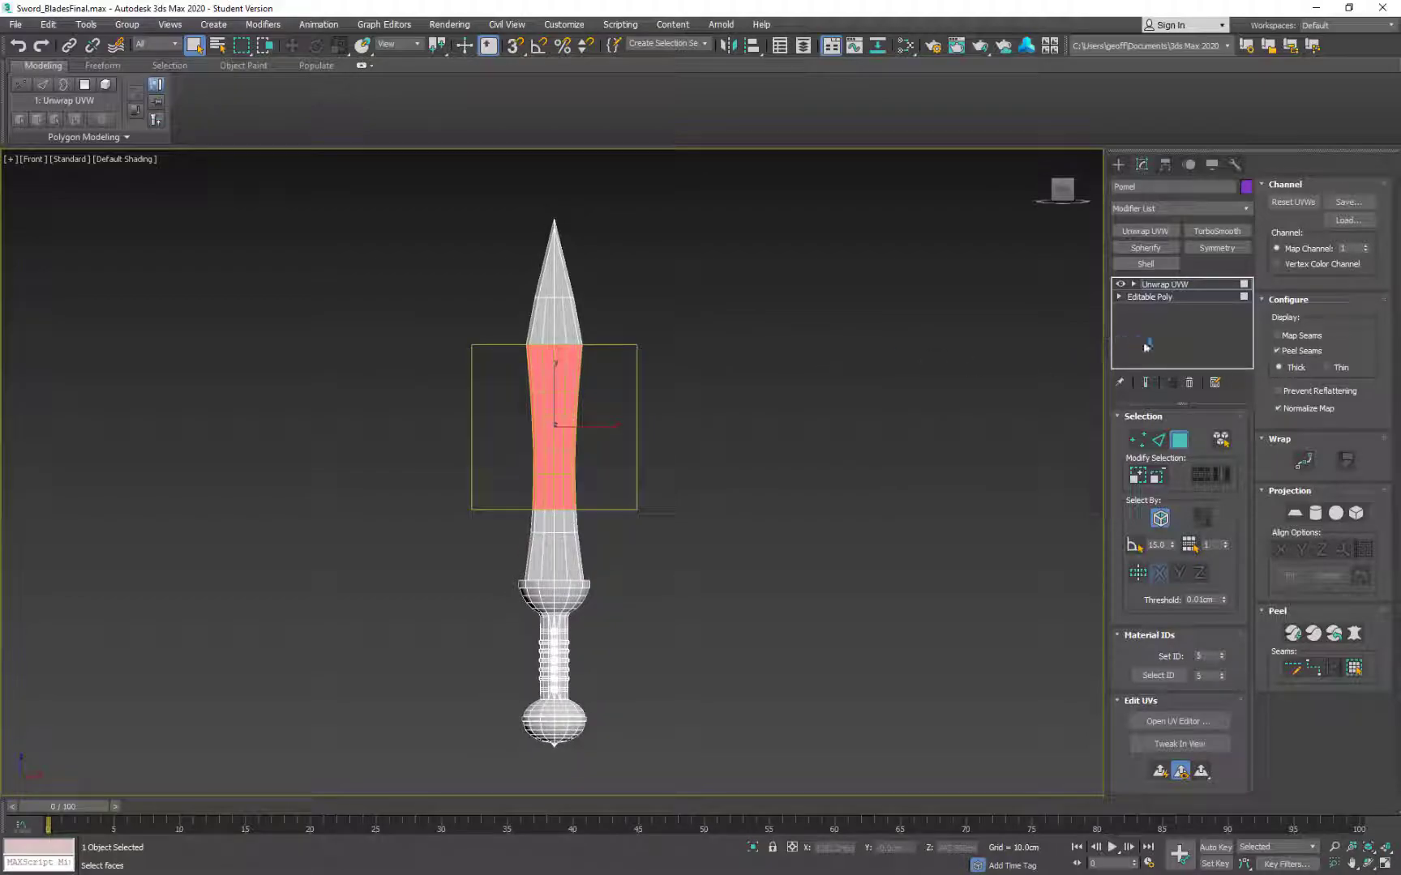
left_click(1189, 382)
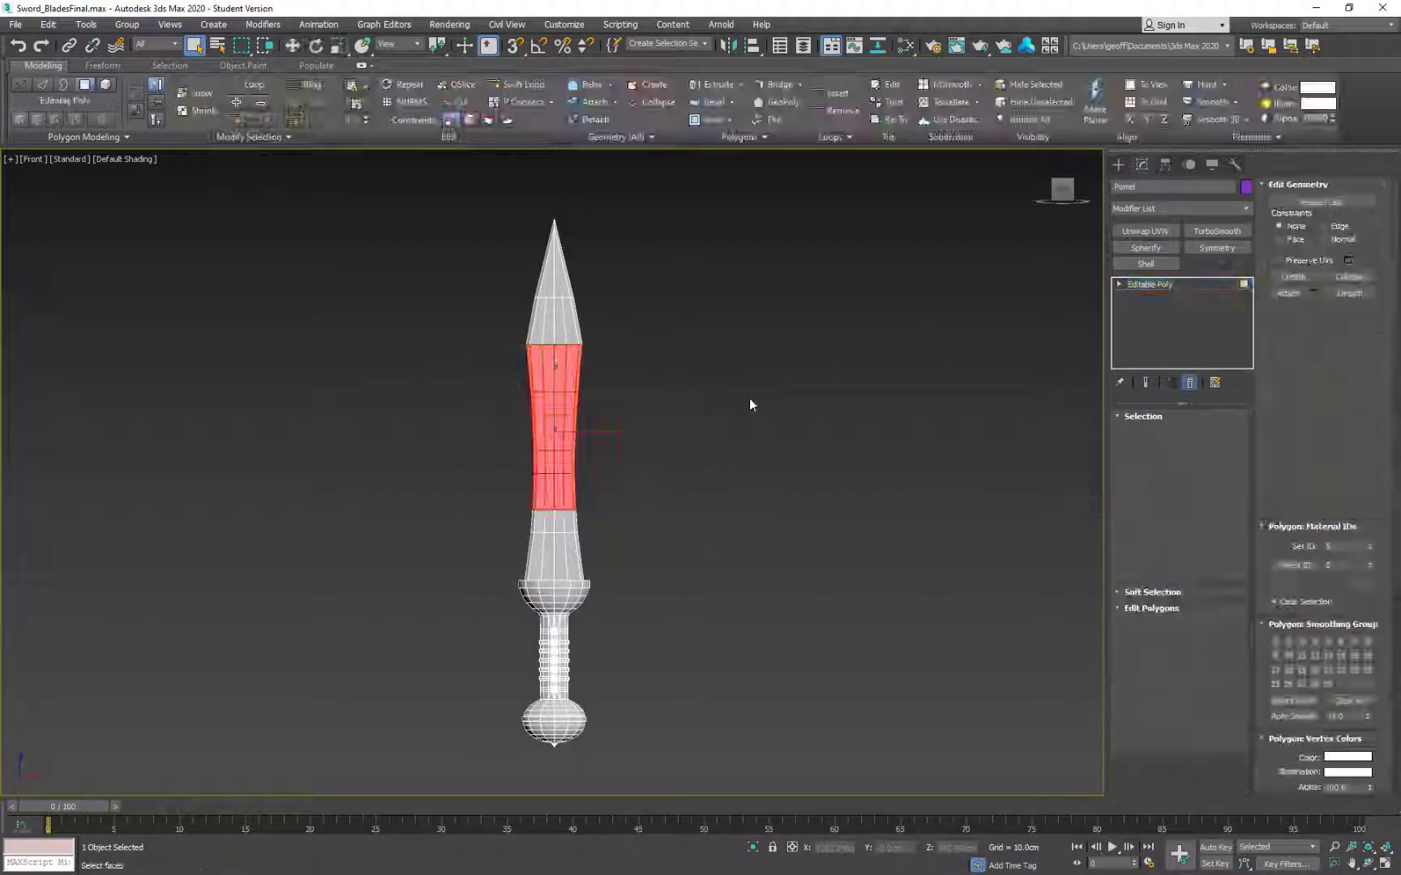
middle_click_drag(749, 399, 749, 379)
left_click(840, 404)
mouse_move(784, 445)
middle_mouse_down()
mouse_move(784, 489)
mouse_move(794, 463)
middle_mouse_up()
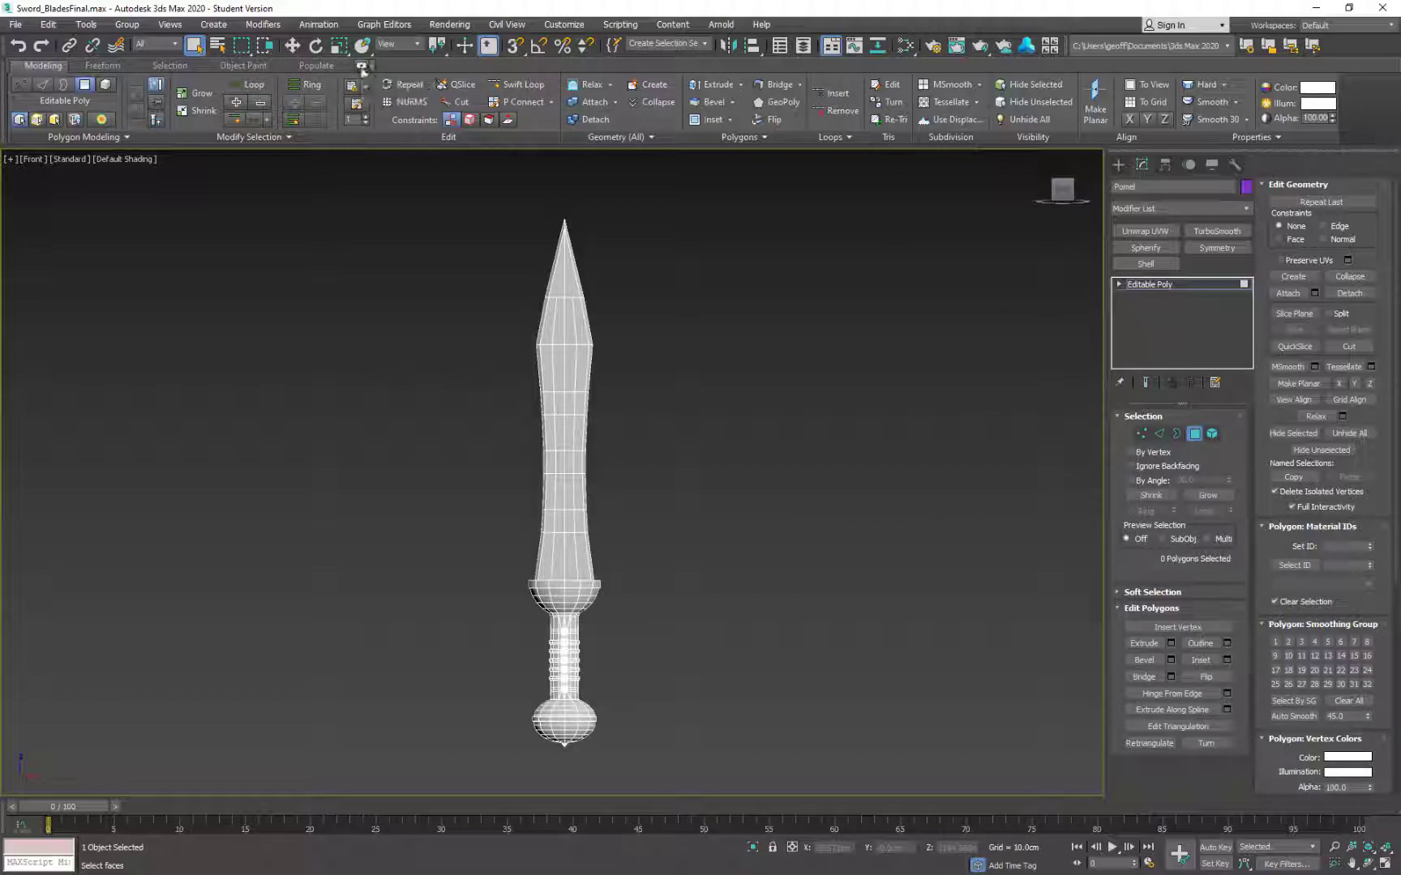
Step: Minimize the modeling ribbon, leave Polygon mode and apply an Unwrap UVW modifier to the whole sword
left_click(362, 66)
middle_click_drag(791, 316, 769, 284)
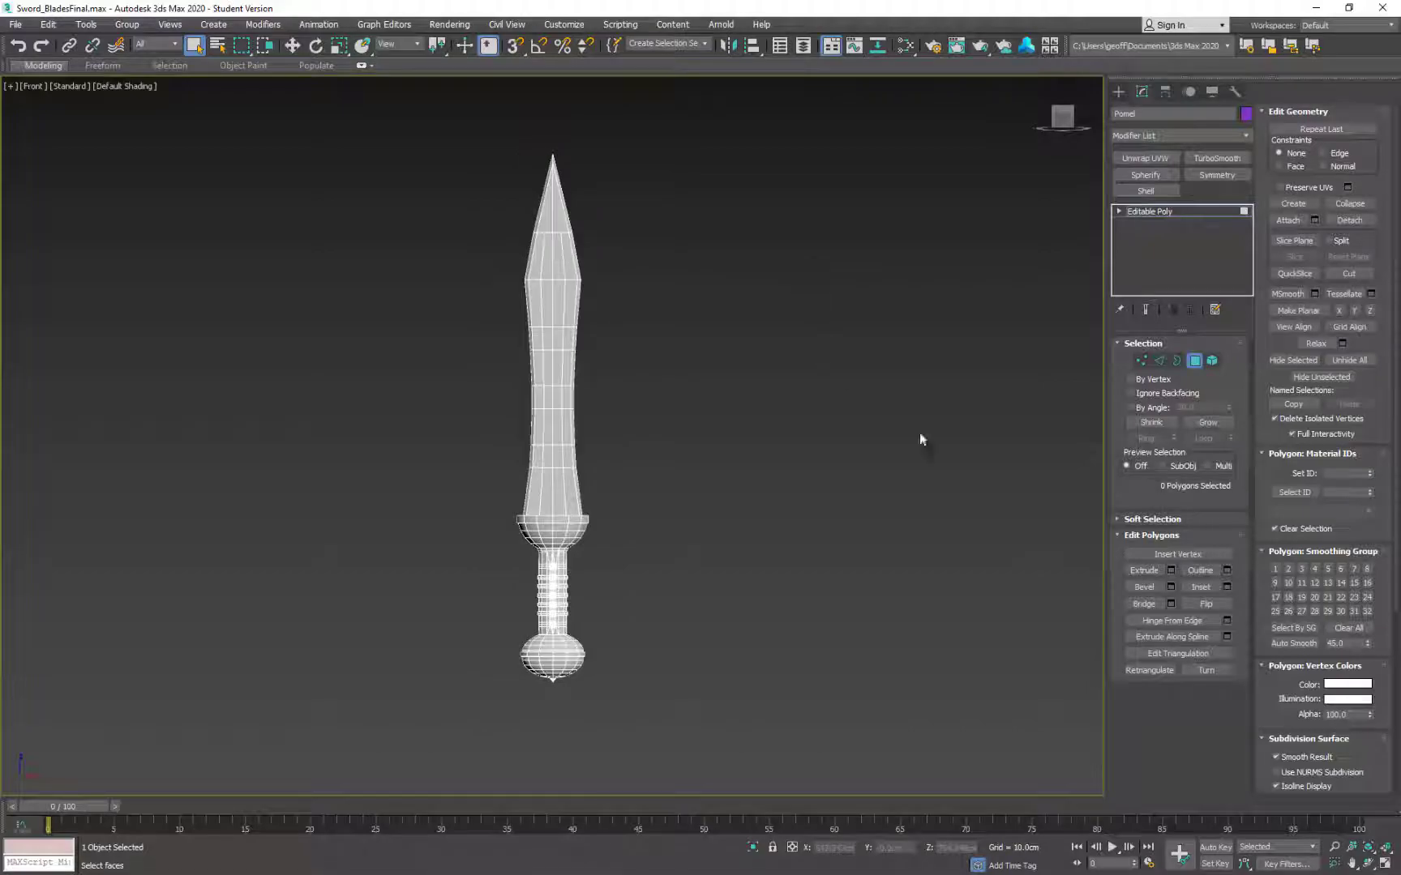
key("ctrl+z")
key("ctrl+z")
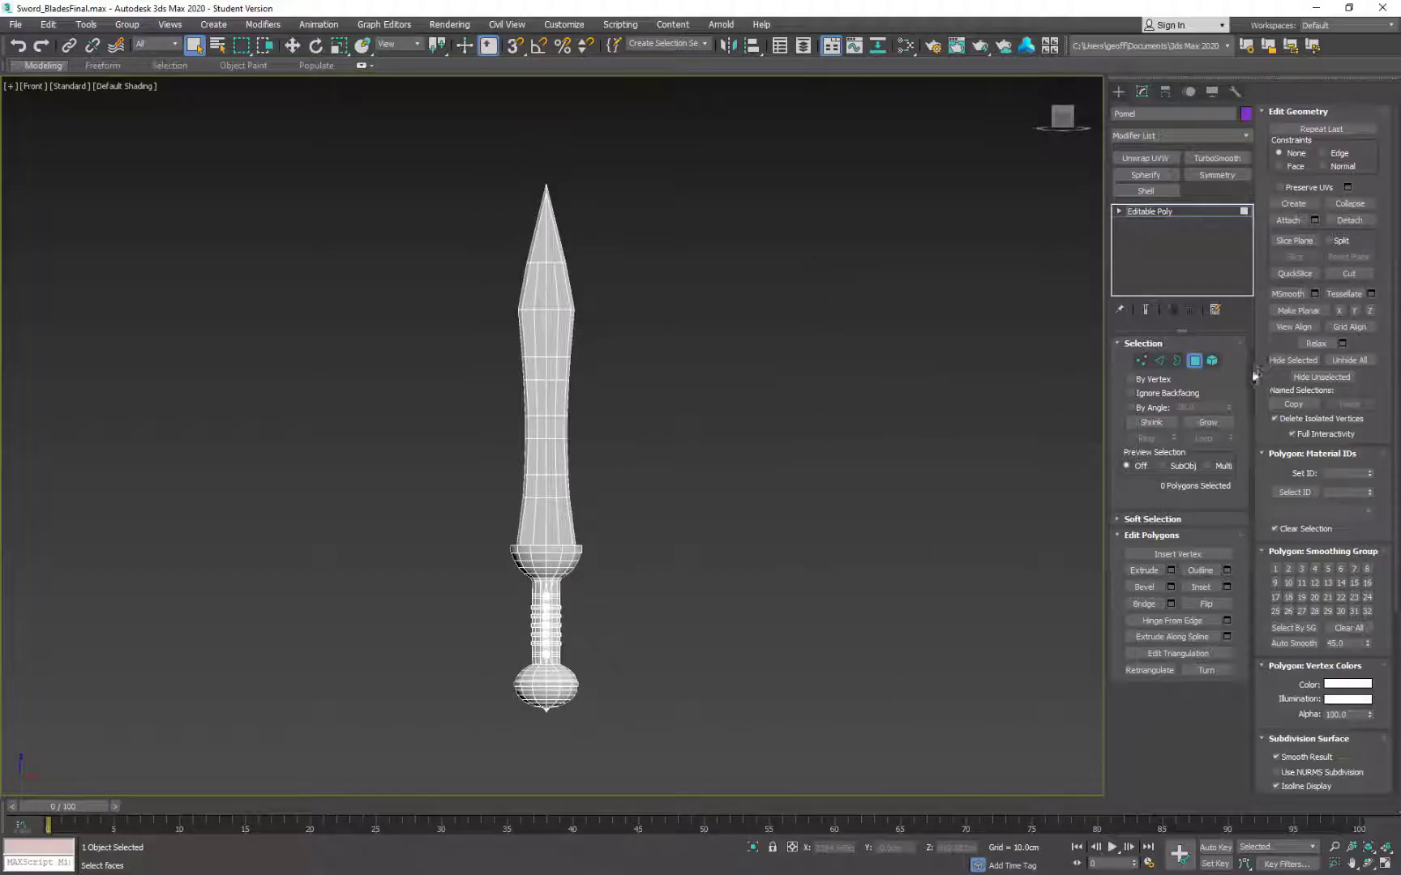
left_click(1194, 360)
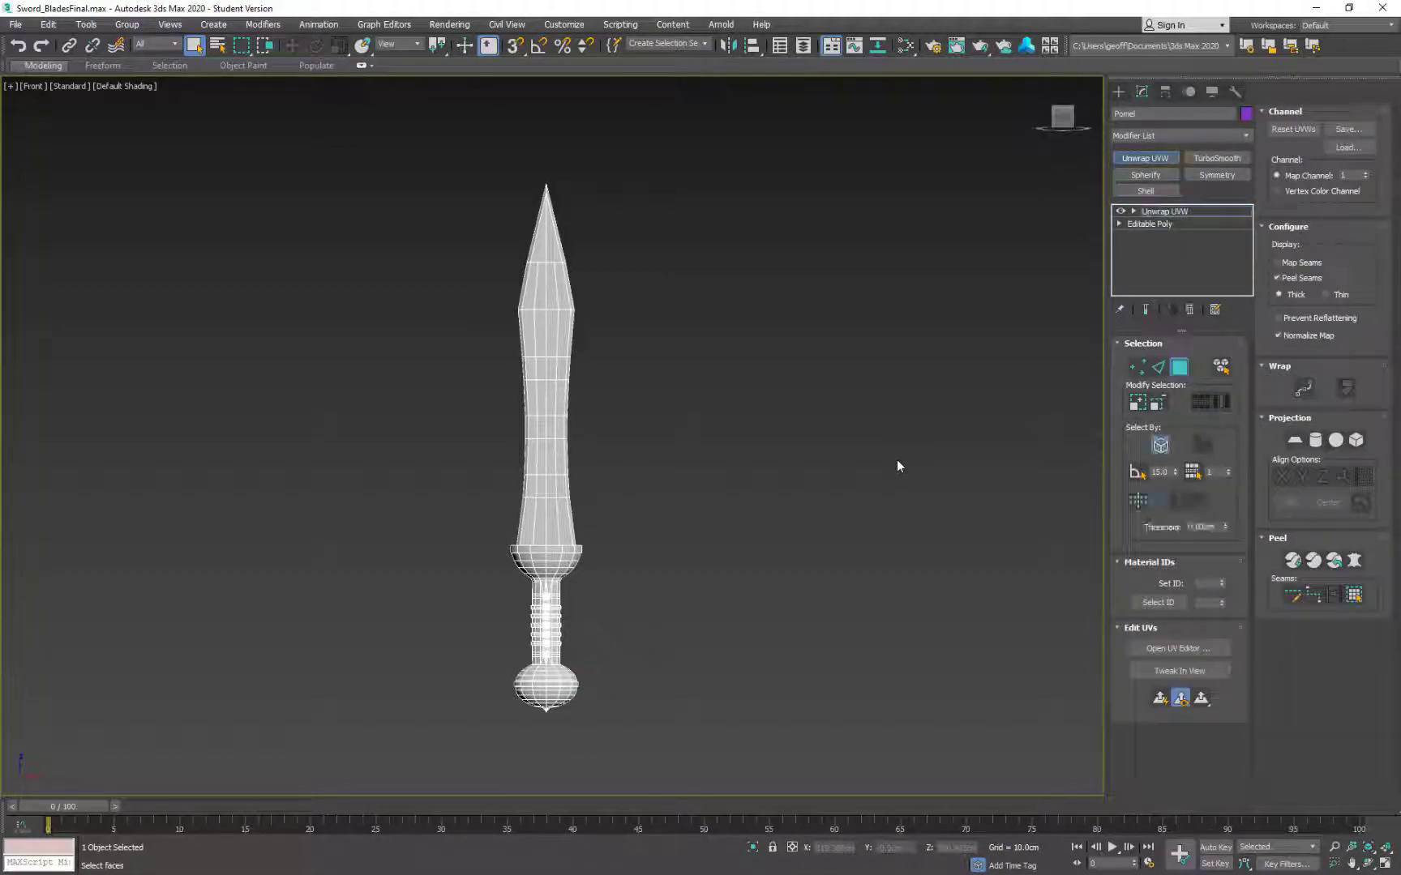
Step: Enable planar-angle selection and select the flat front faces of the blade, checking the selection at the tip
scroll(729, 435, "down", 2)
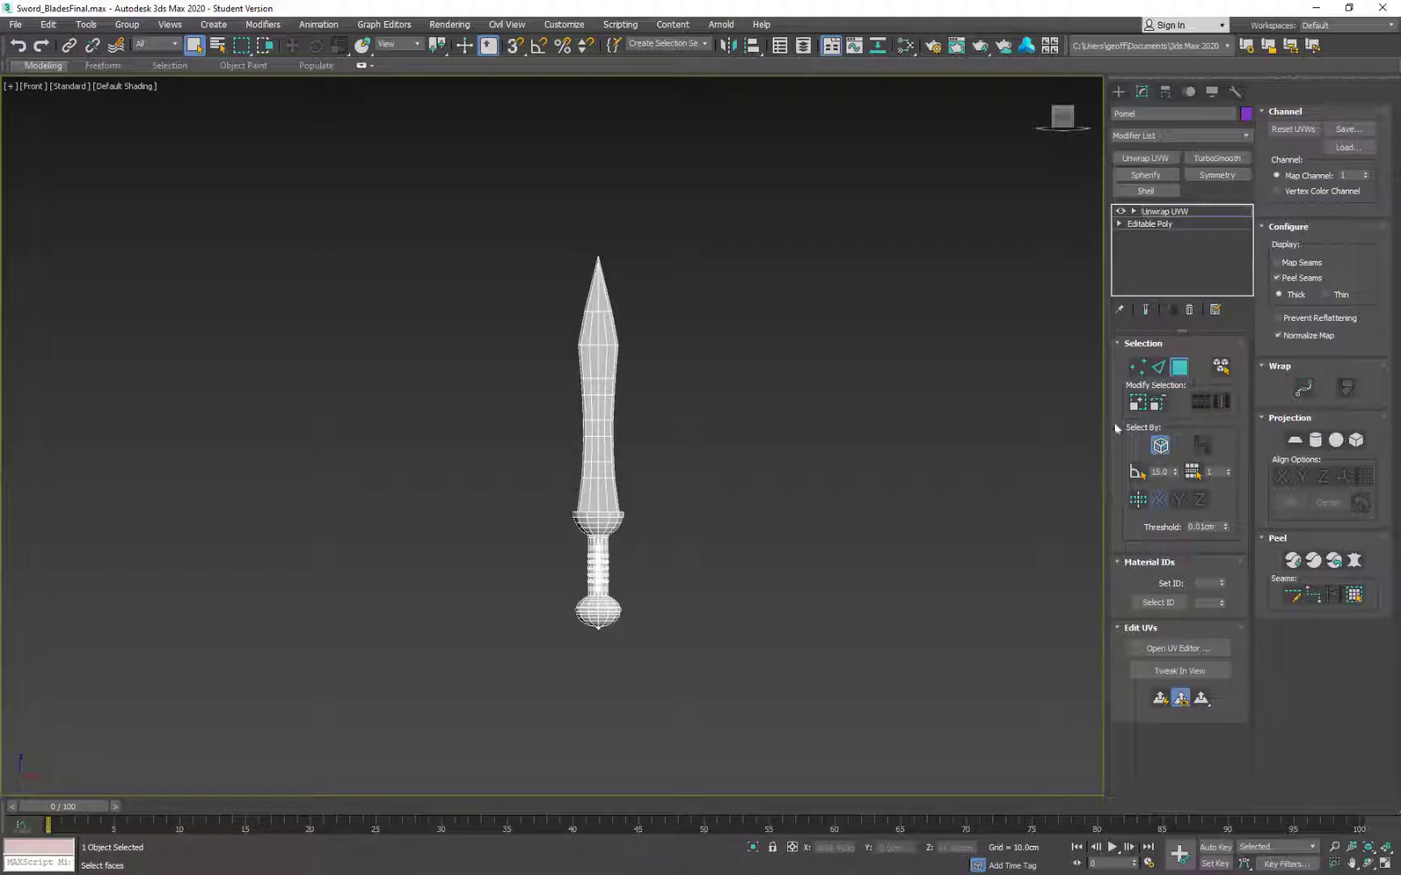
scroll(598, 414, "up", 3)
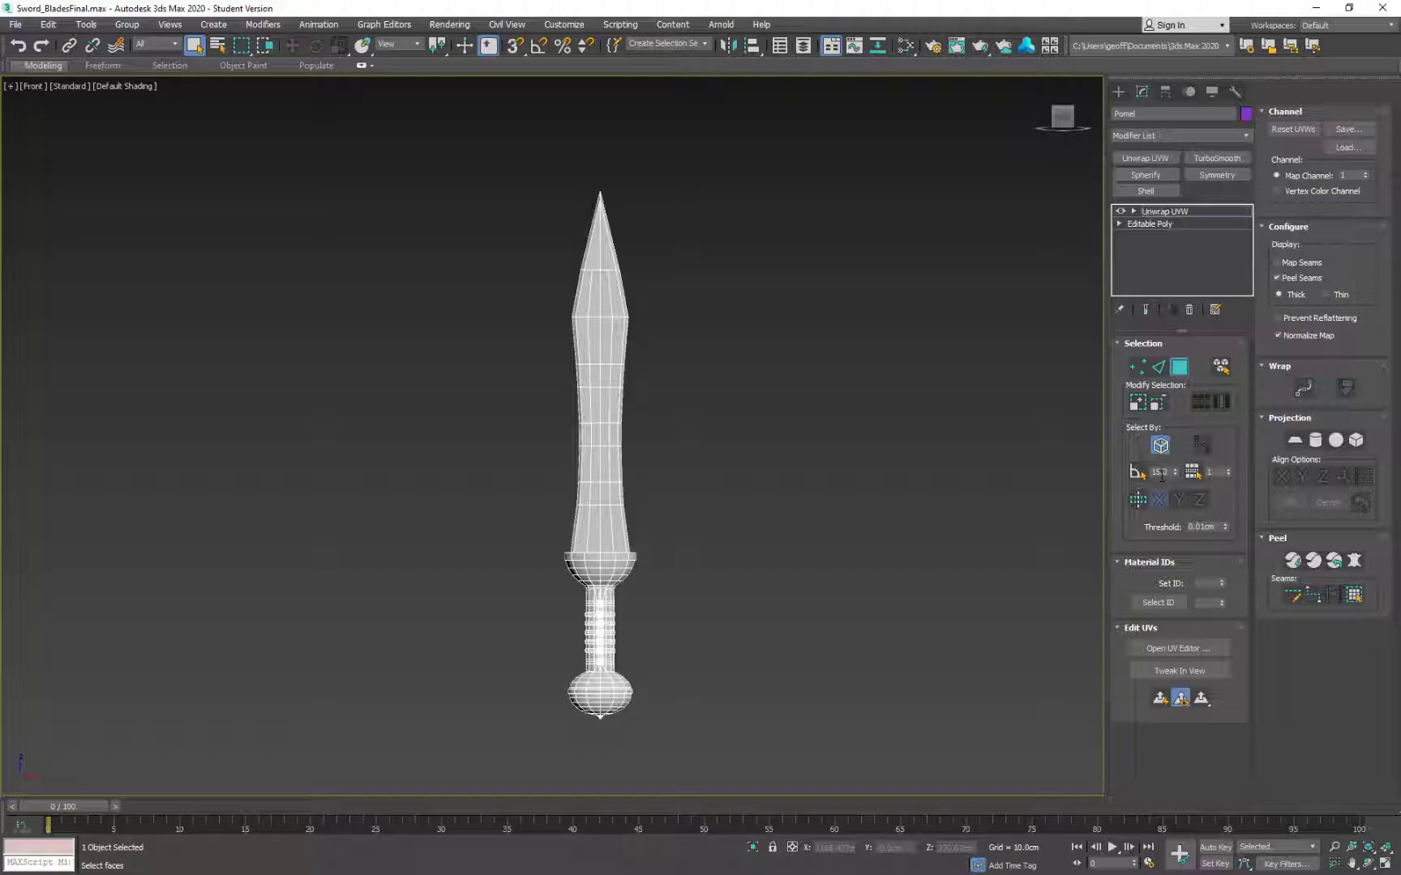
left_click(1137, 471)
left_click(592, 342)
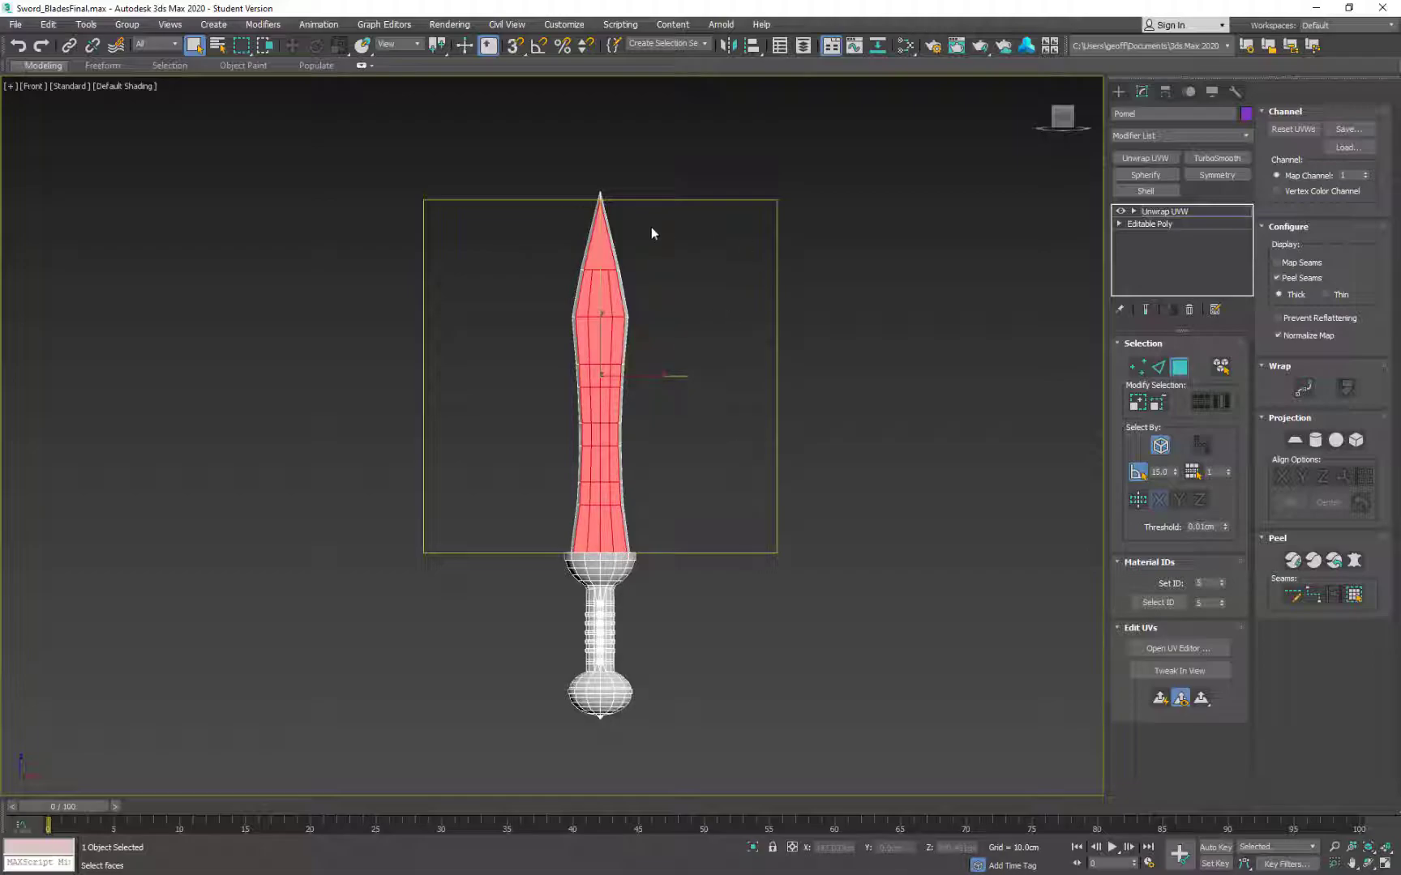
middle_click_drag(651, 233, 681, 360, "alt")
scroll(653, 276, "up", 4)
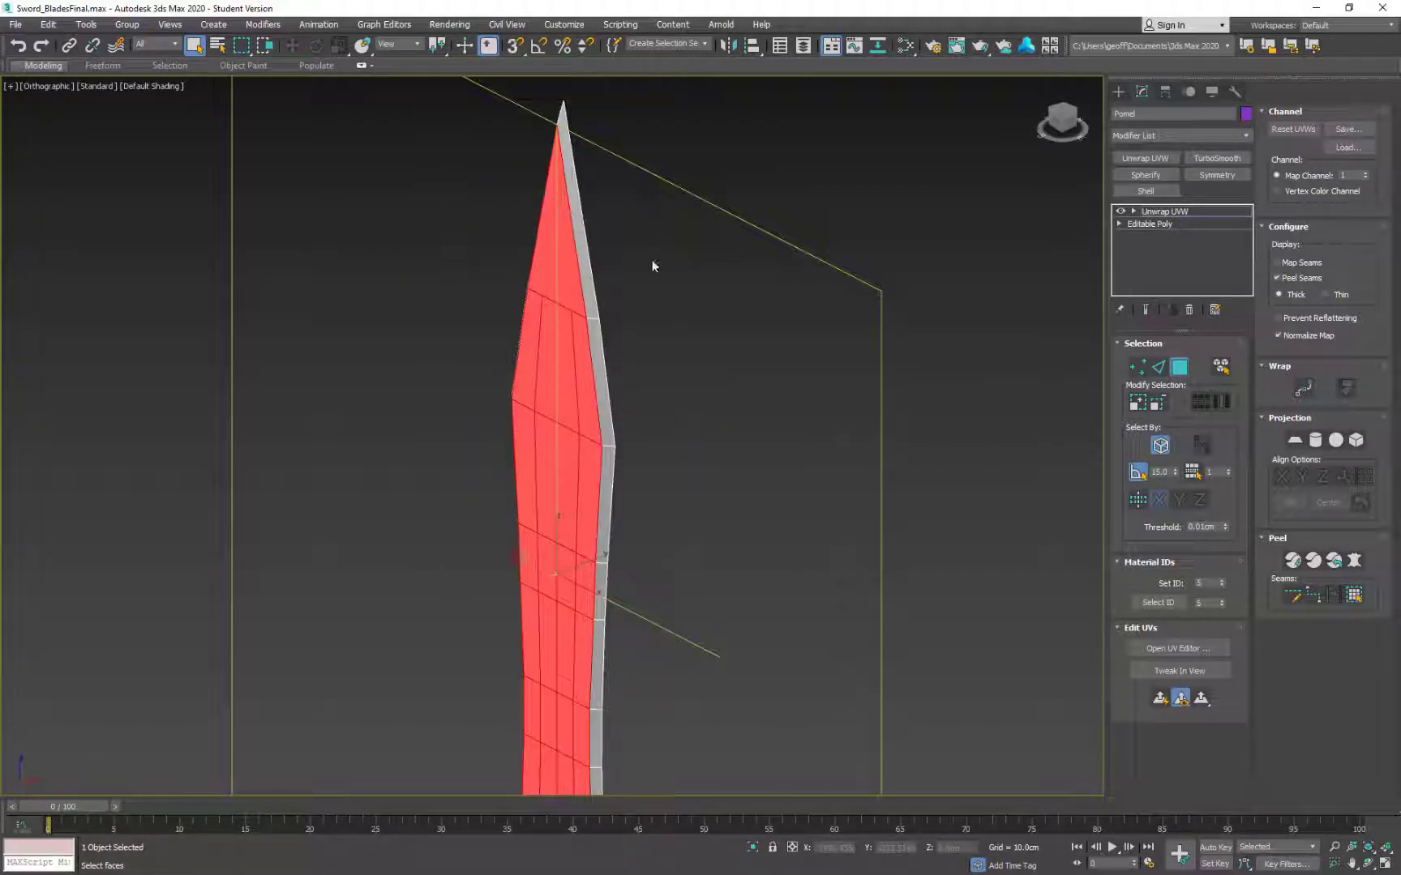
Step: Check the selected front faces along the whole blade, then clear the face selection
middle_click_drag(652, 266, 737, 359, "alt")
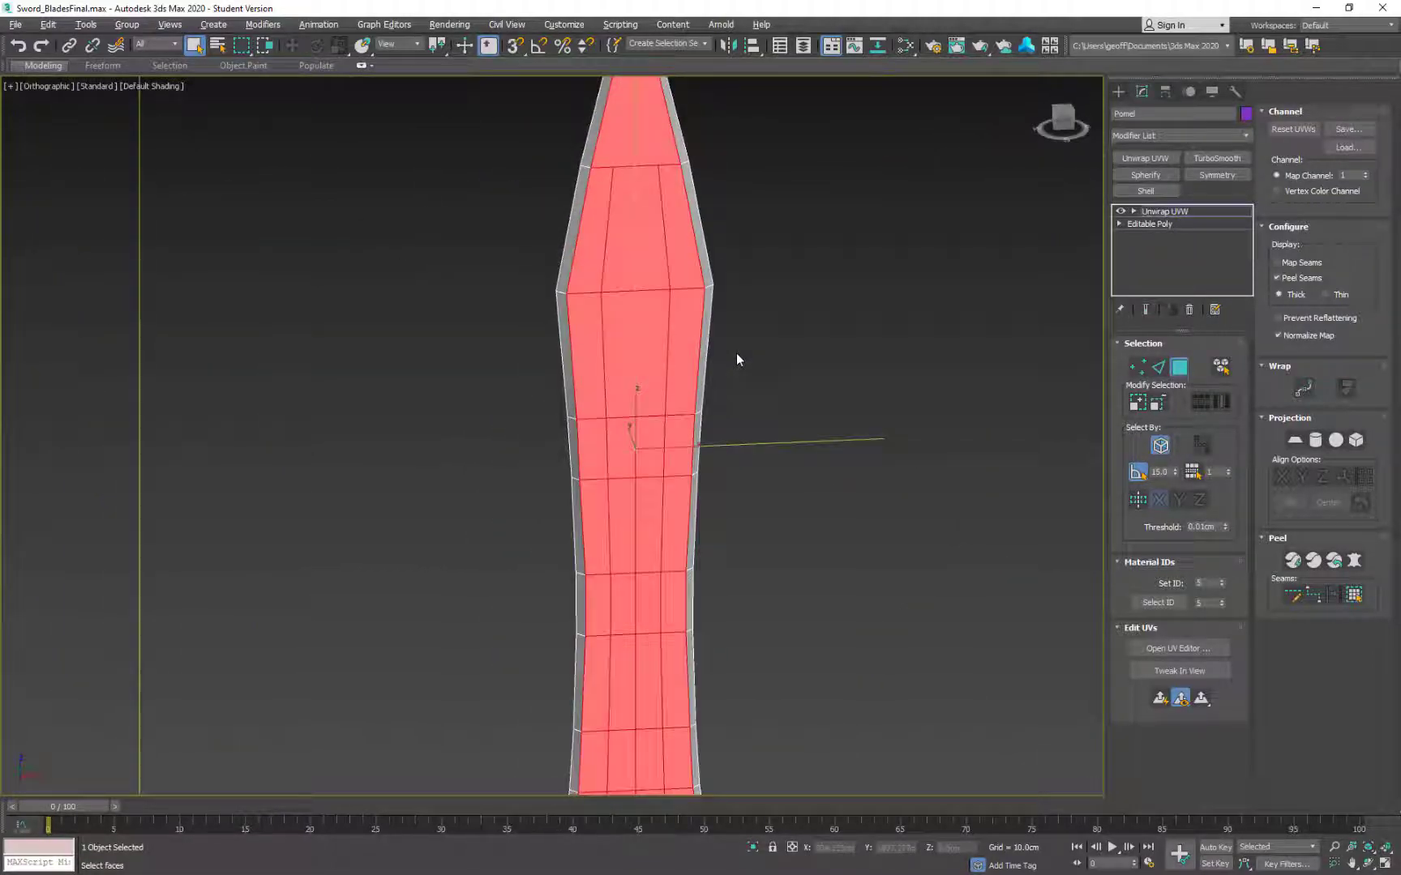
scroll(736, 355, "down", 4)
middle_click_drag(829, 426, 852, 377, "alt")
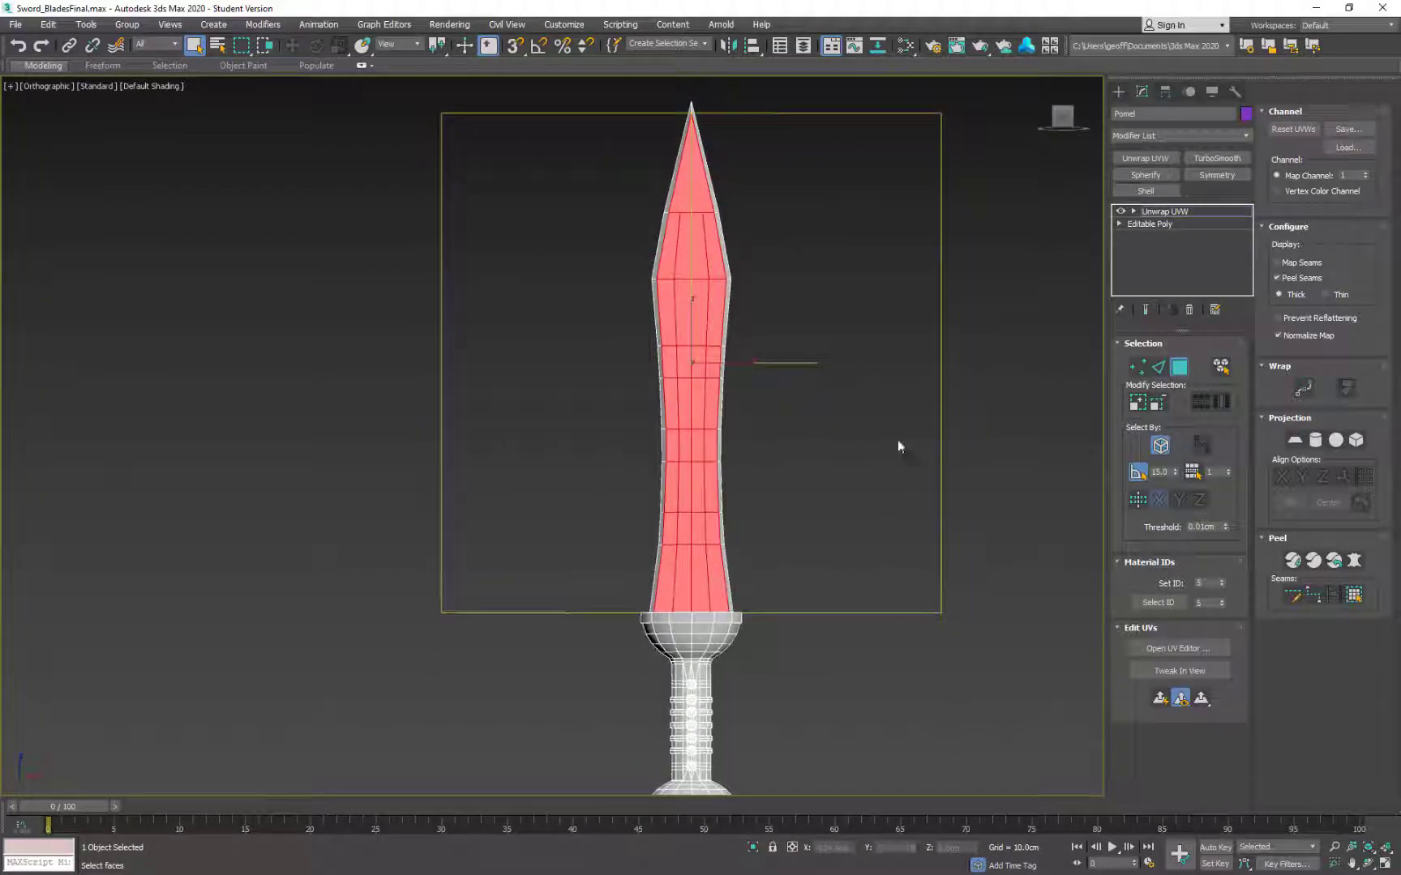
middle_click_drag(989, 527, 1000, 438)
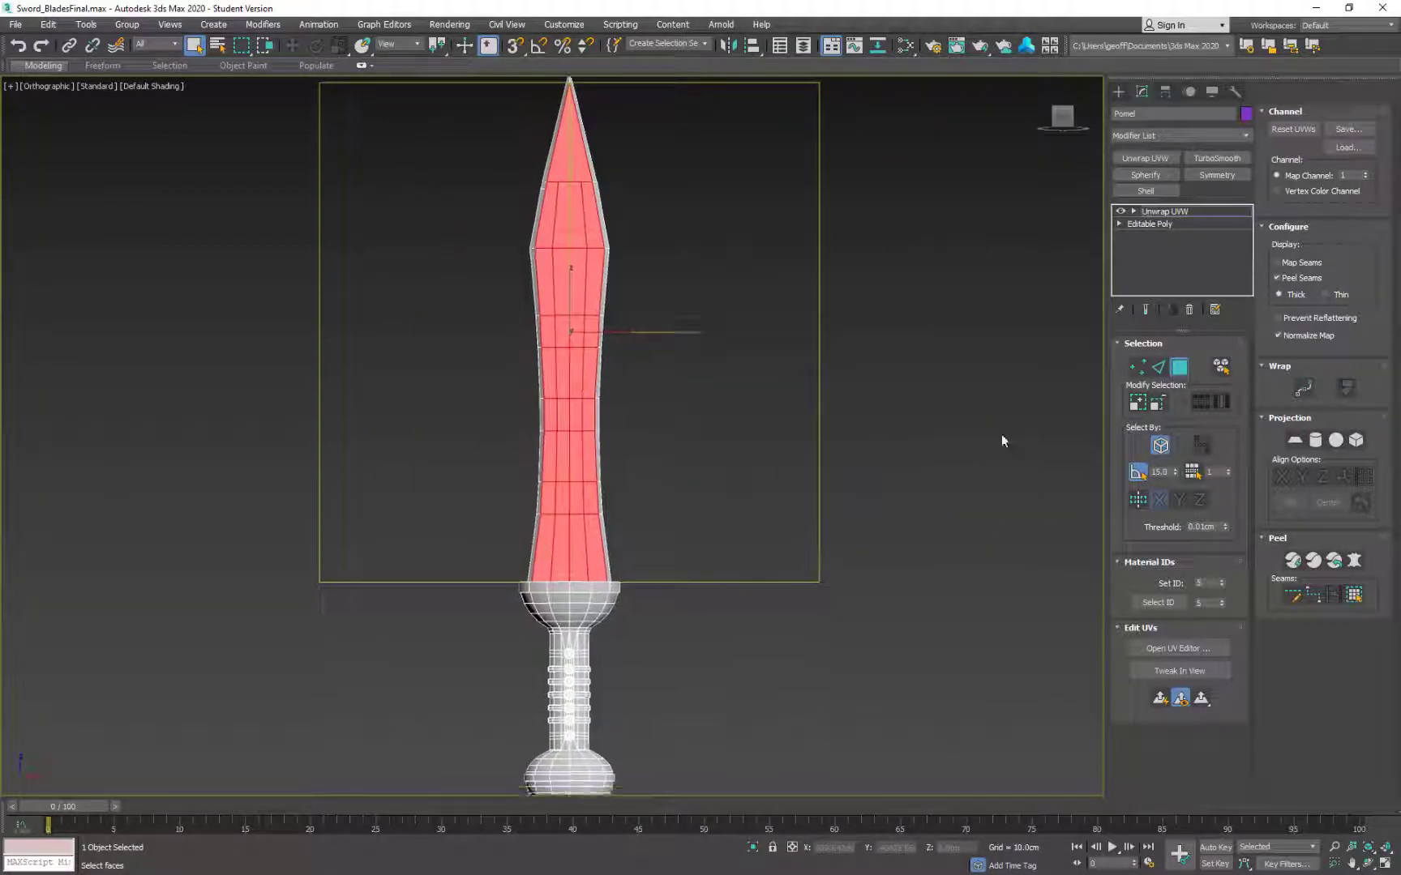
left_click(892, 523)
middle_click_drag(831, 516, 901, 560, "alt")
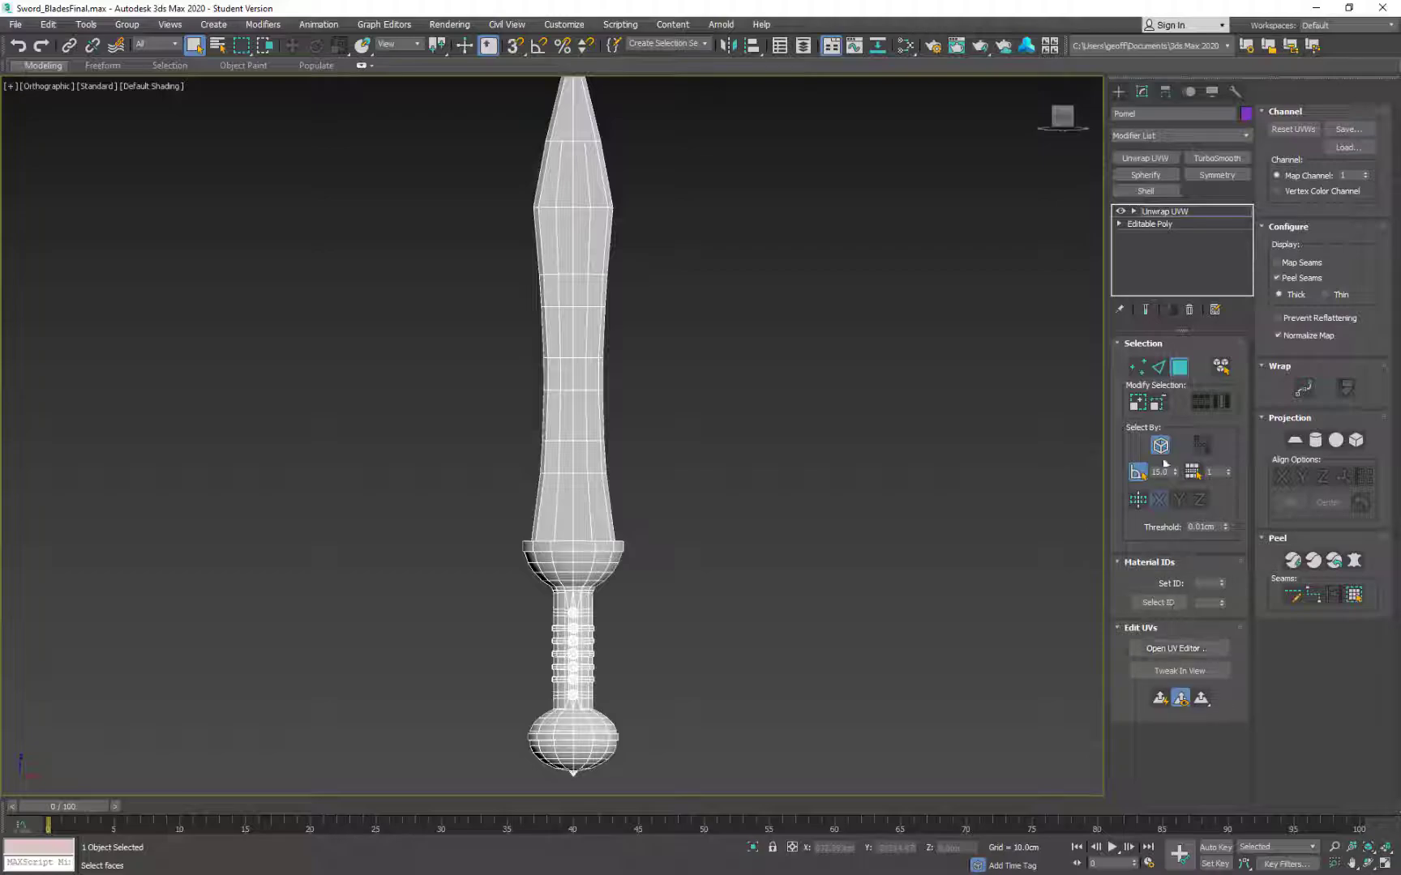
Step: Open the UV Editor and enlarge its window beside the sword so the UV layout is easier to see
left_click(1177, 649)
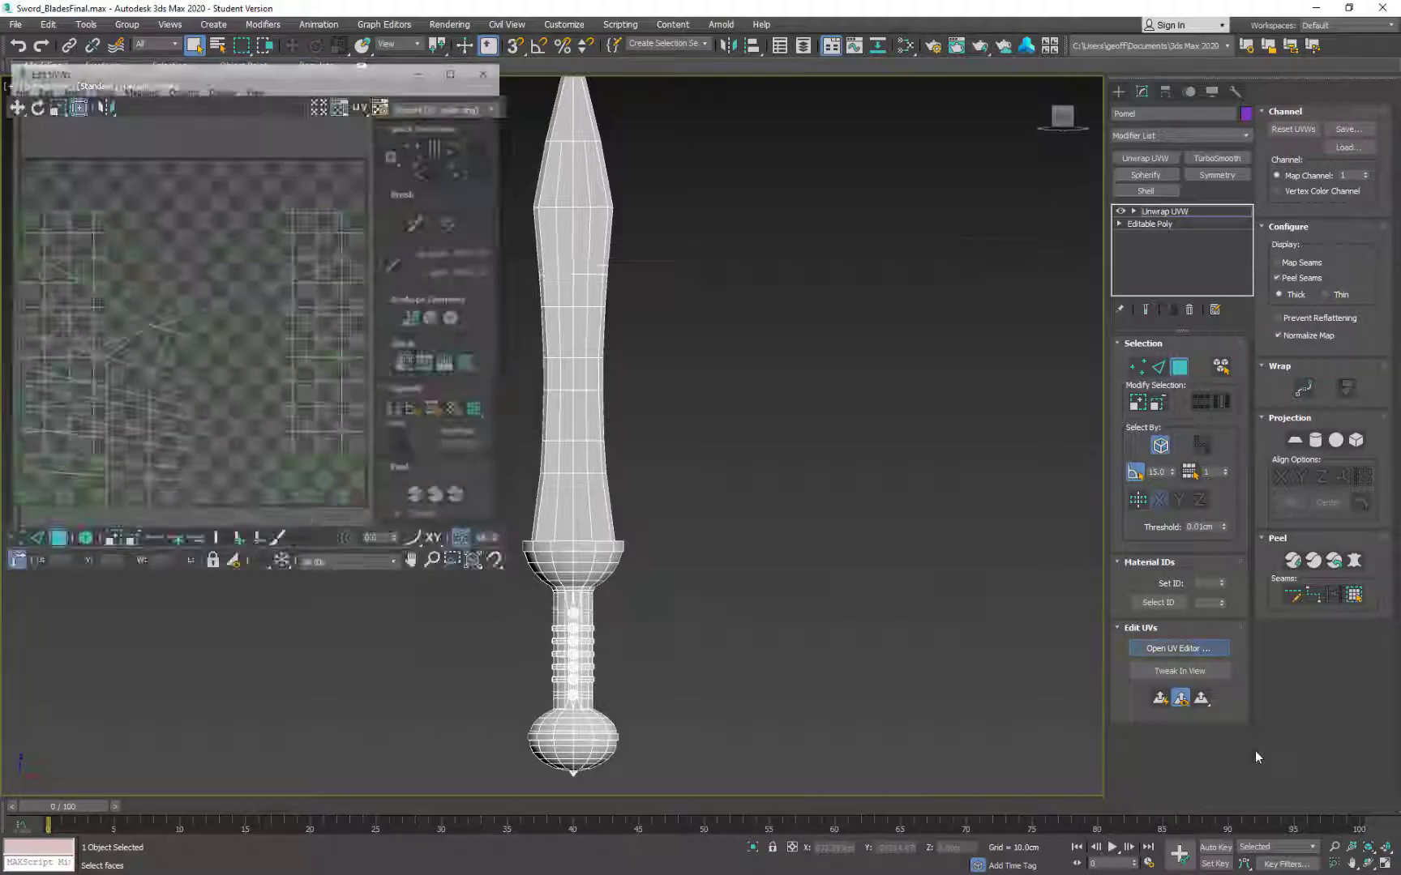
middle_click_drag(689, 294, 805, 303)
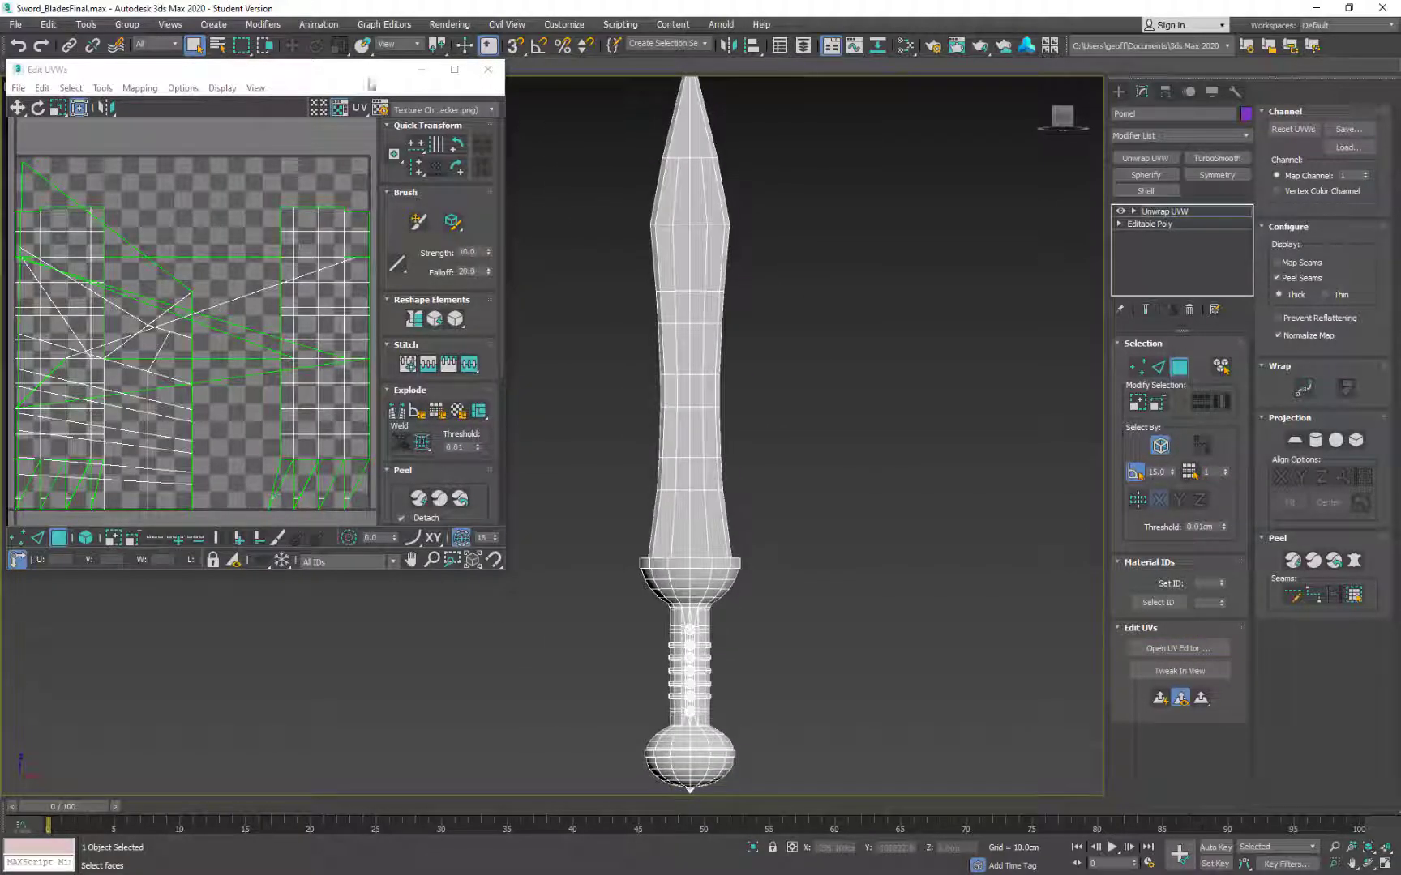
mouse_move(310, 65)
left_mouse_down()
mouse_move(336, 88)
mouse_move(295, 87)
left_mouse_up()
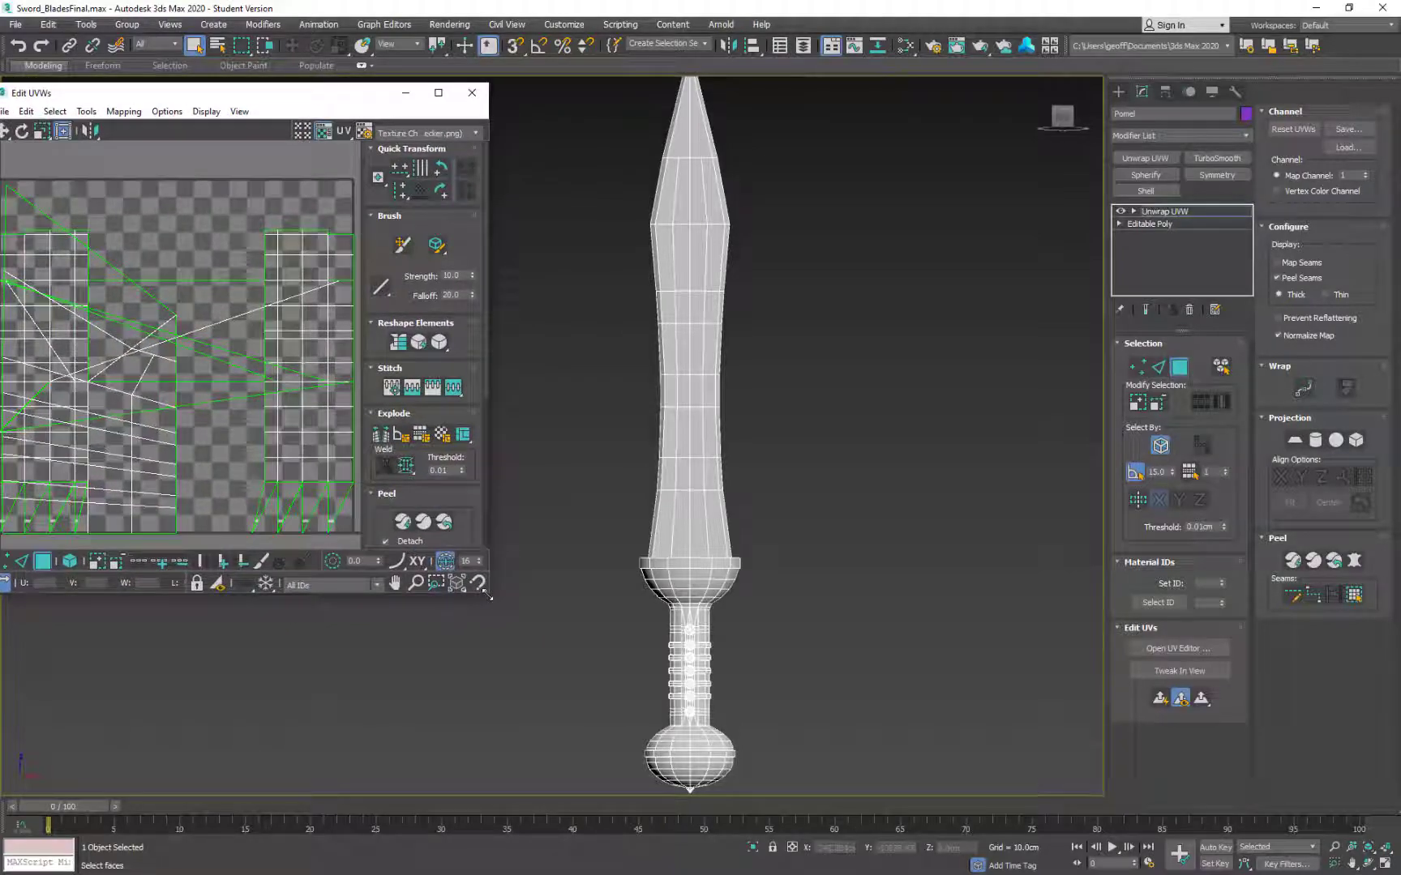
left_click_drag(488, 593, 579, 791)
mouse_move(271, 419)
middle_mouse_down()
mouse_move(280, 429)
mouse_move(270, 410)
middle_mouse_up()
Step: Select all the UV faces to see how they correspond to the sword, then clear the selection
key("ctrl+a")
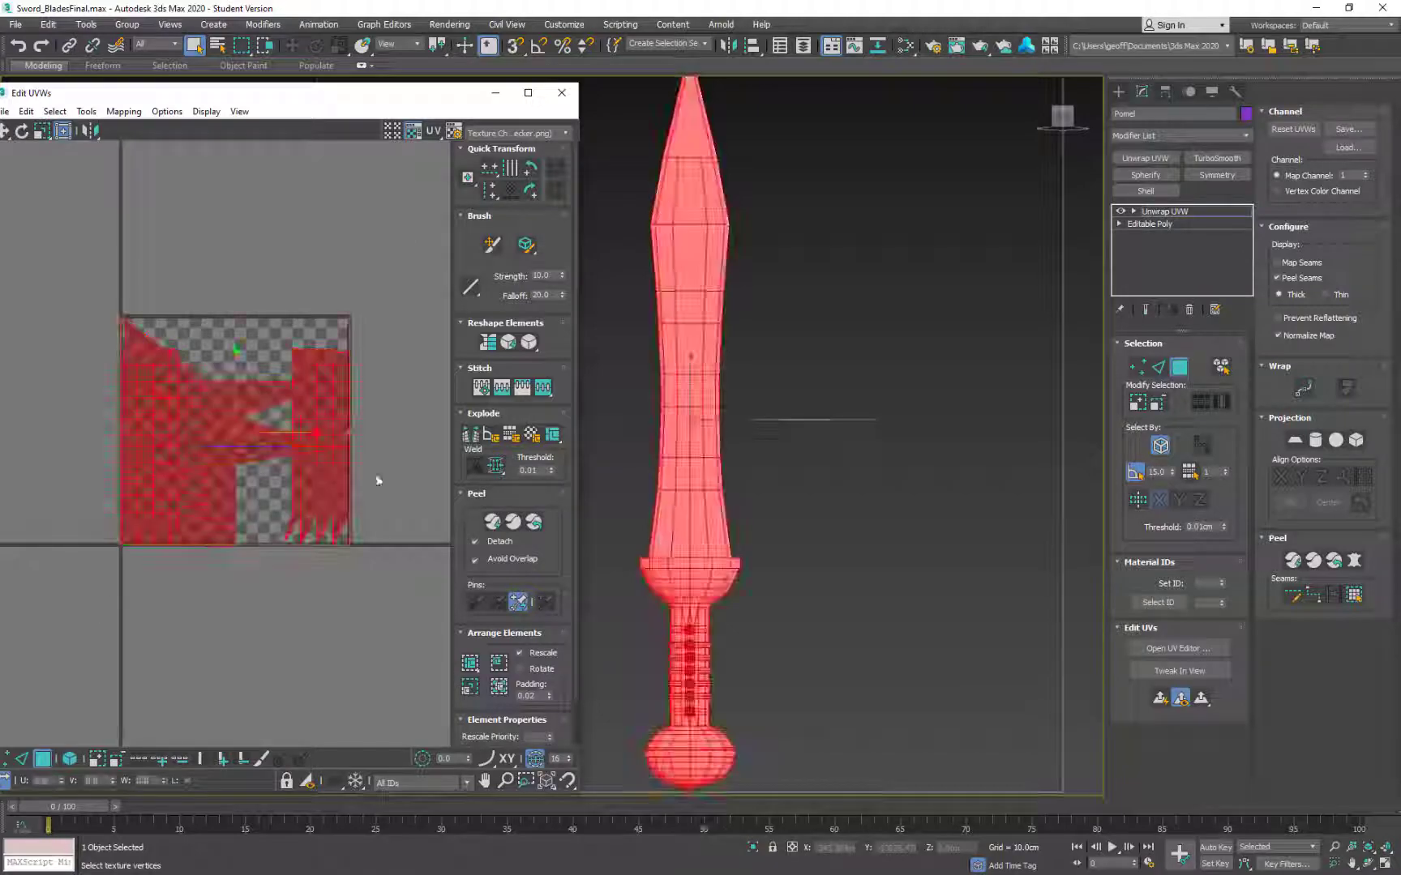
left_click(416, 370)
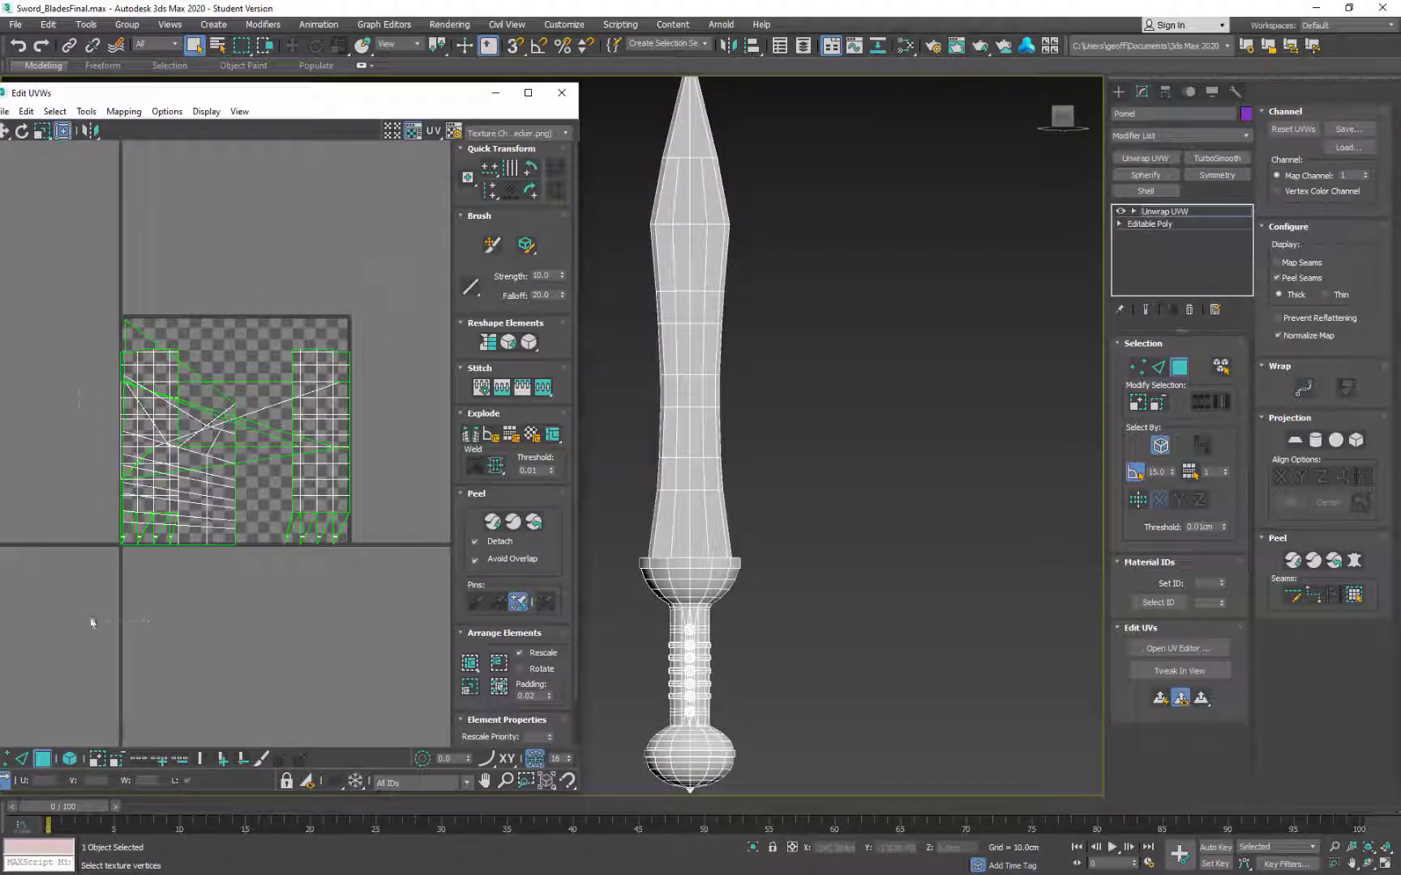
key("ctrl+a")
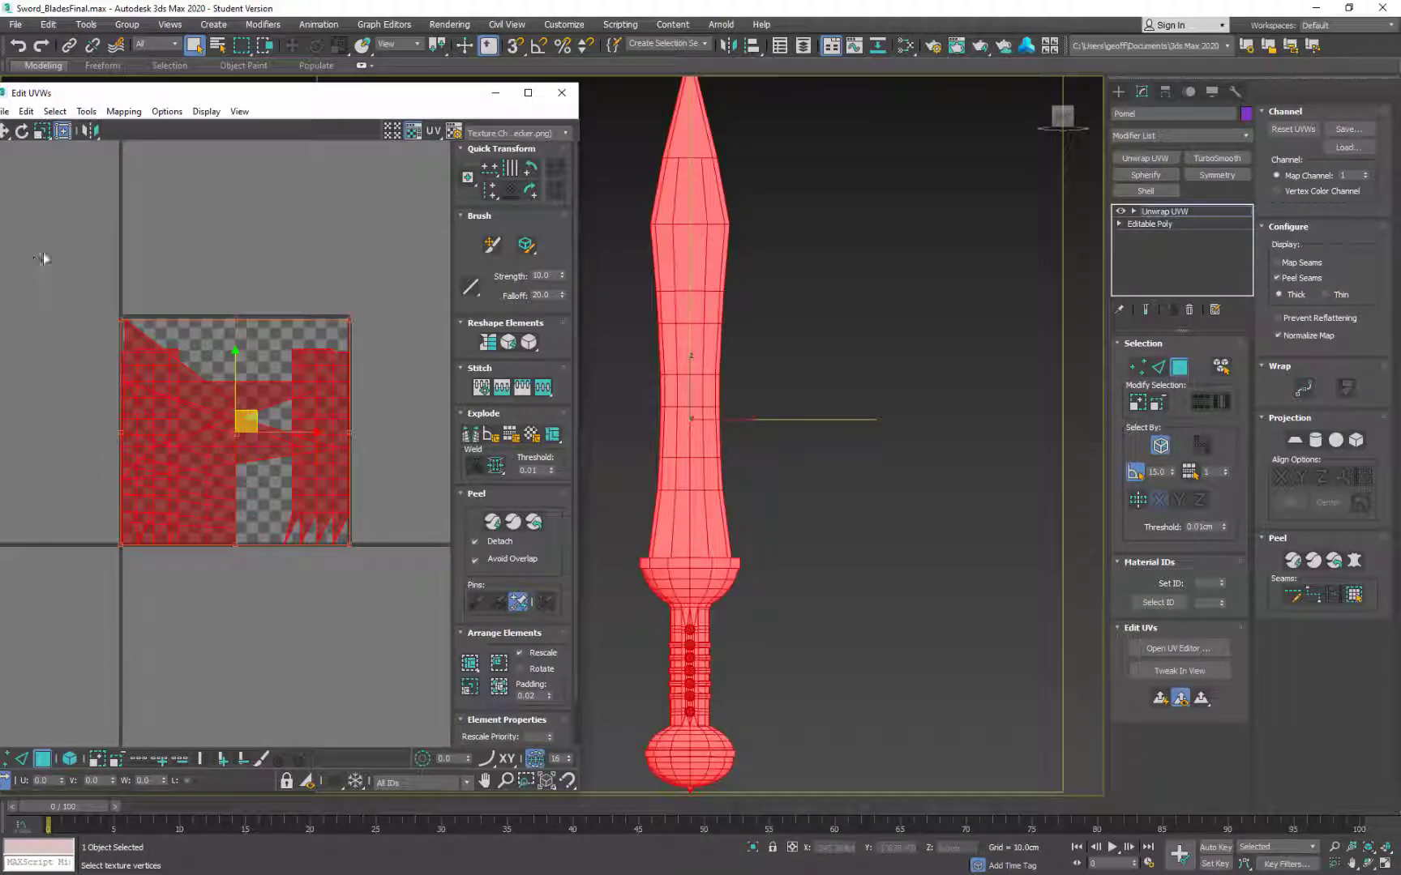
left_click(298, 638)
Step: Display the CheckerPattern (Checker) texture on the sword from the UV Editor's texture options
left_click(498, 137)
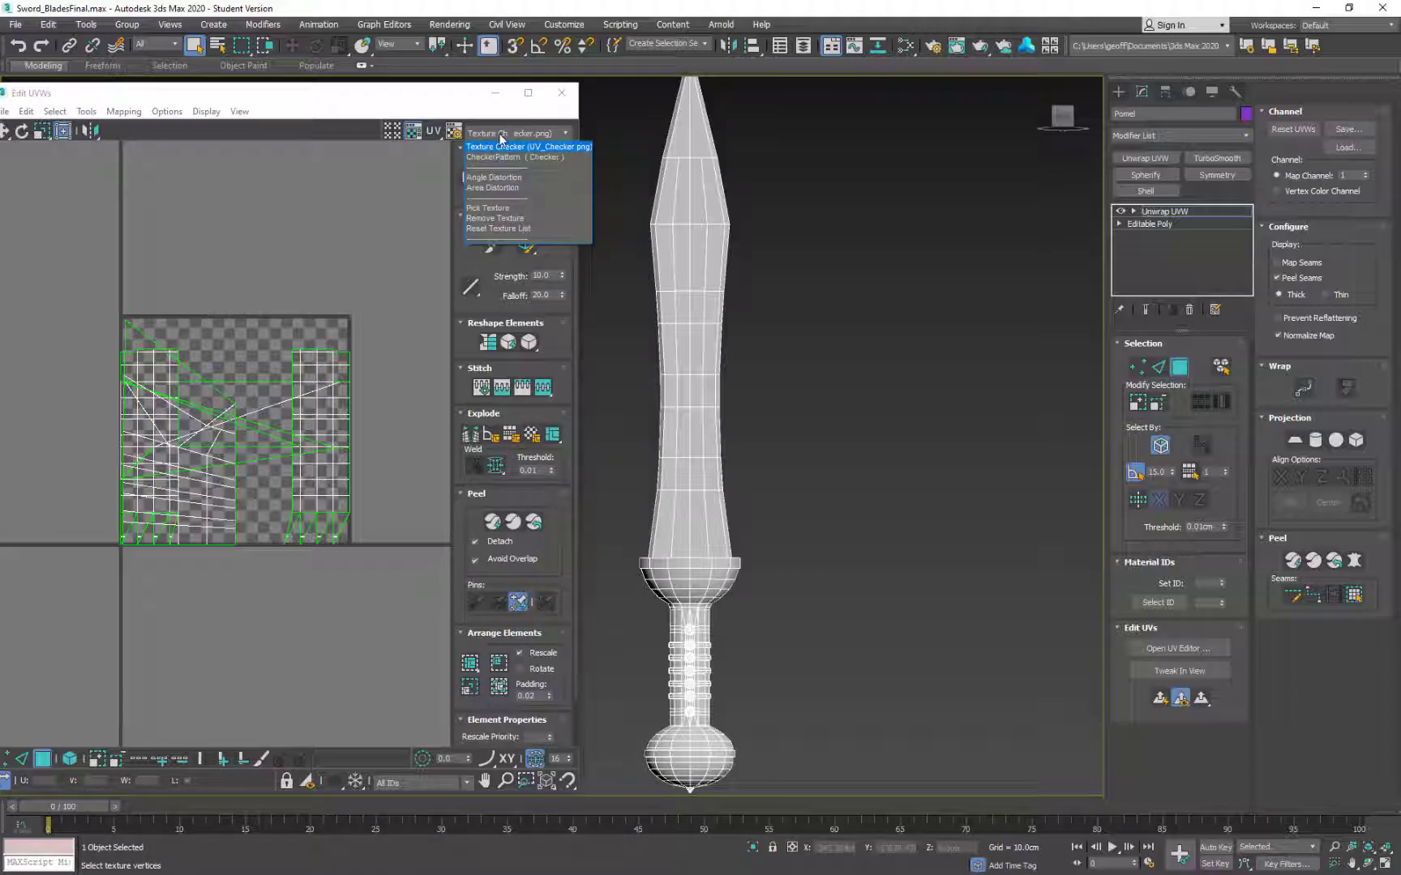
left_click(357, 204)
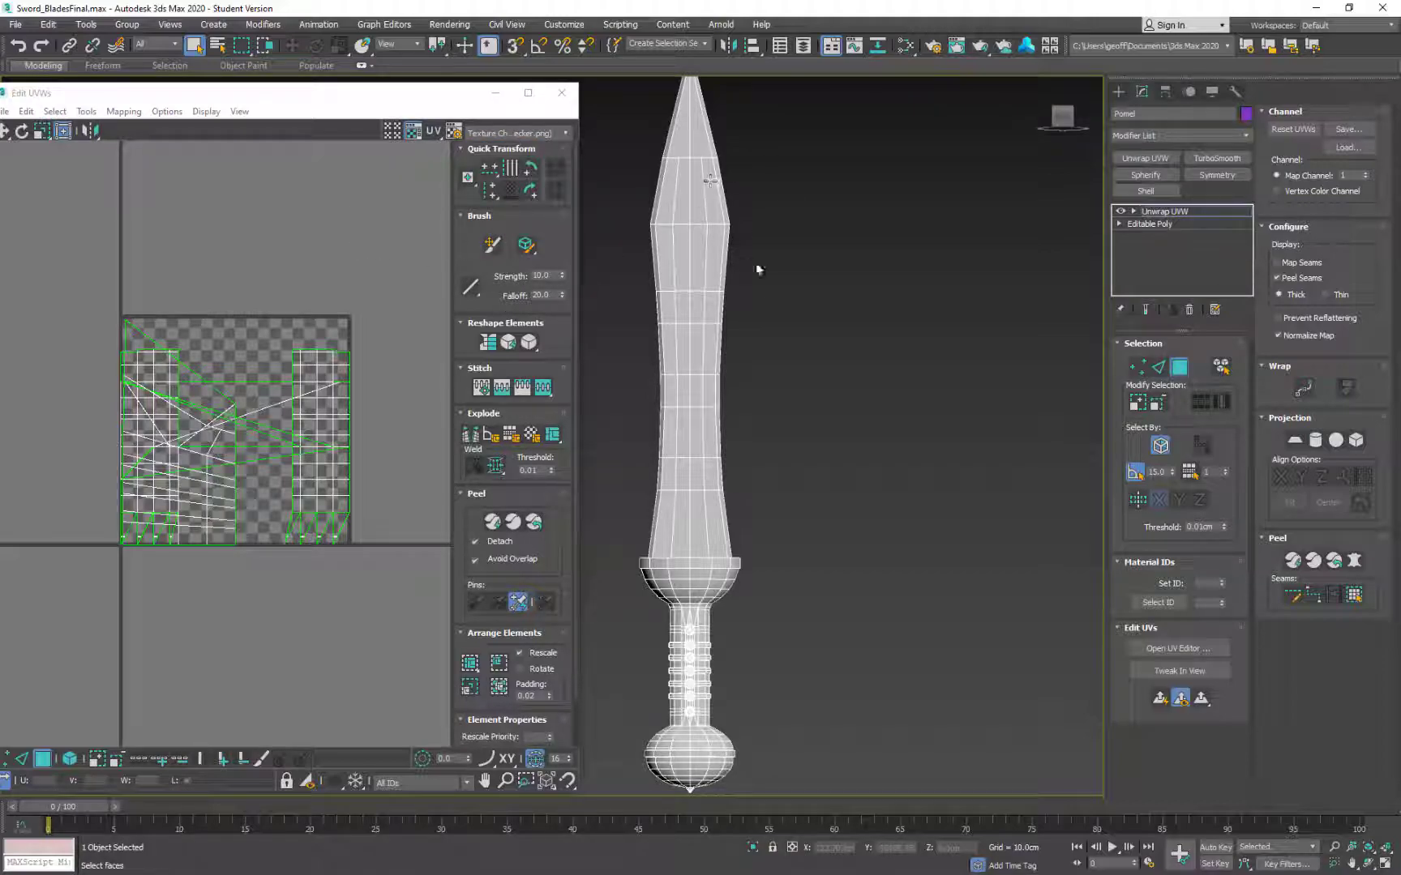
middle_click_drag(760, 266, 813, 291, "alt")
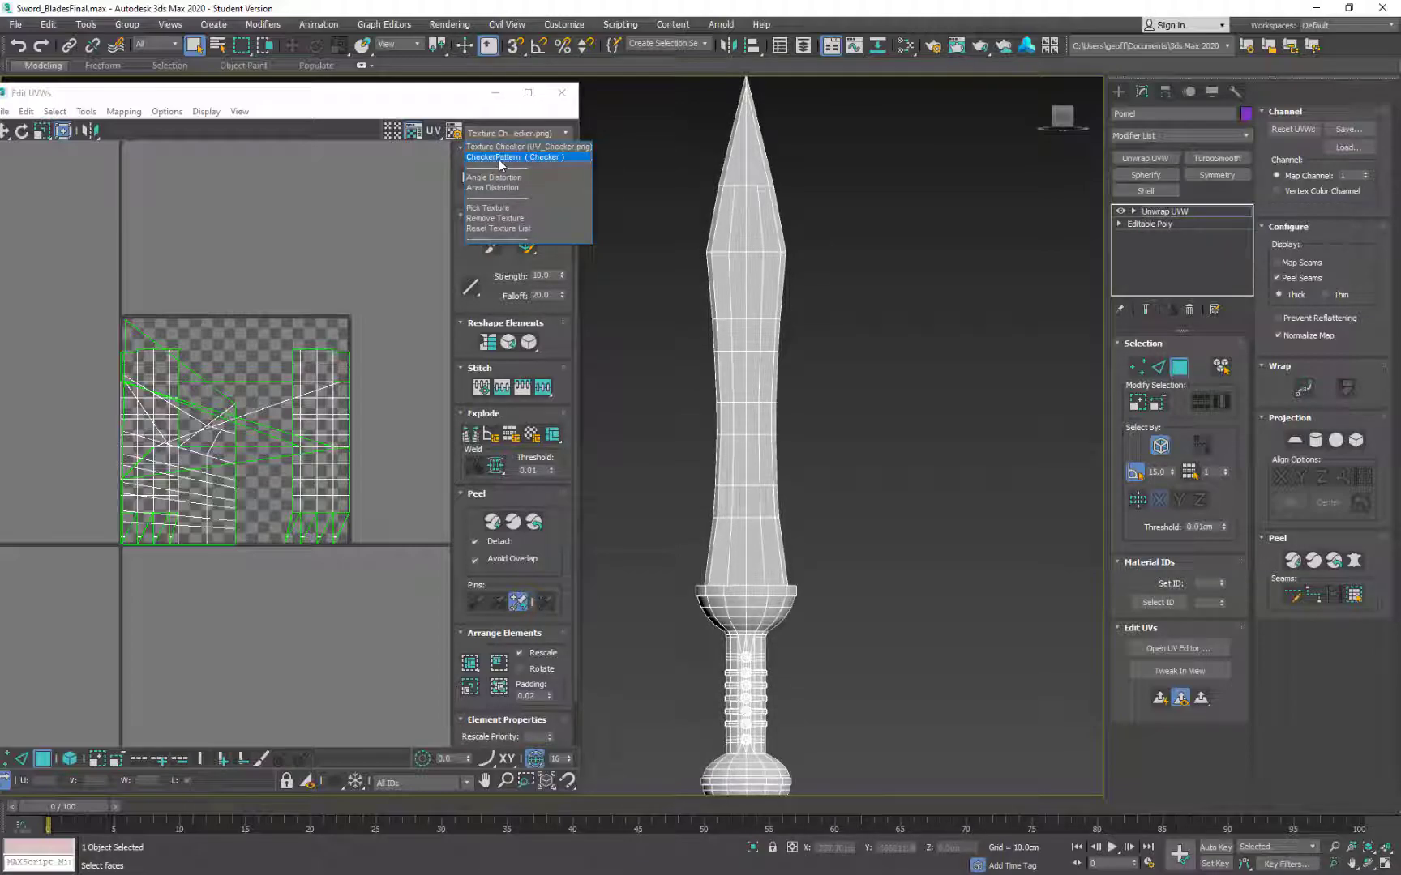
left_click(500, 157)
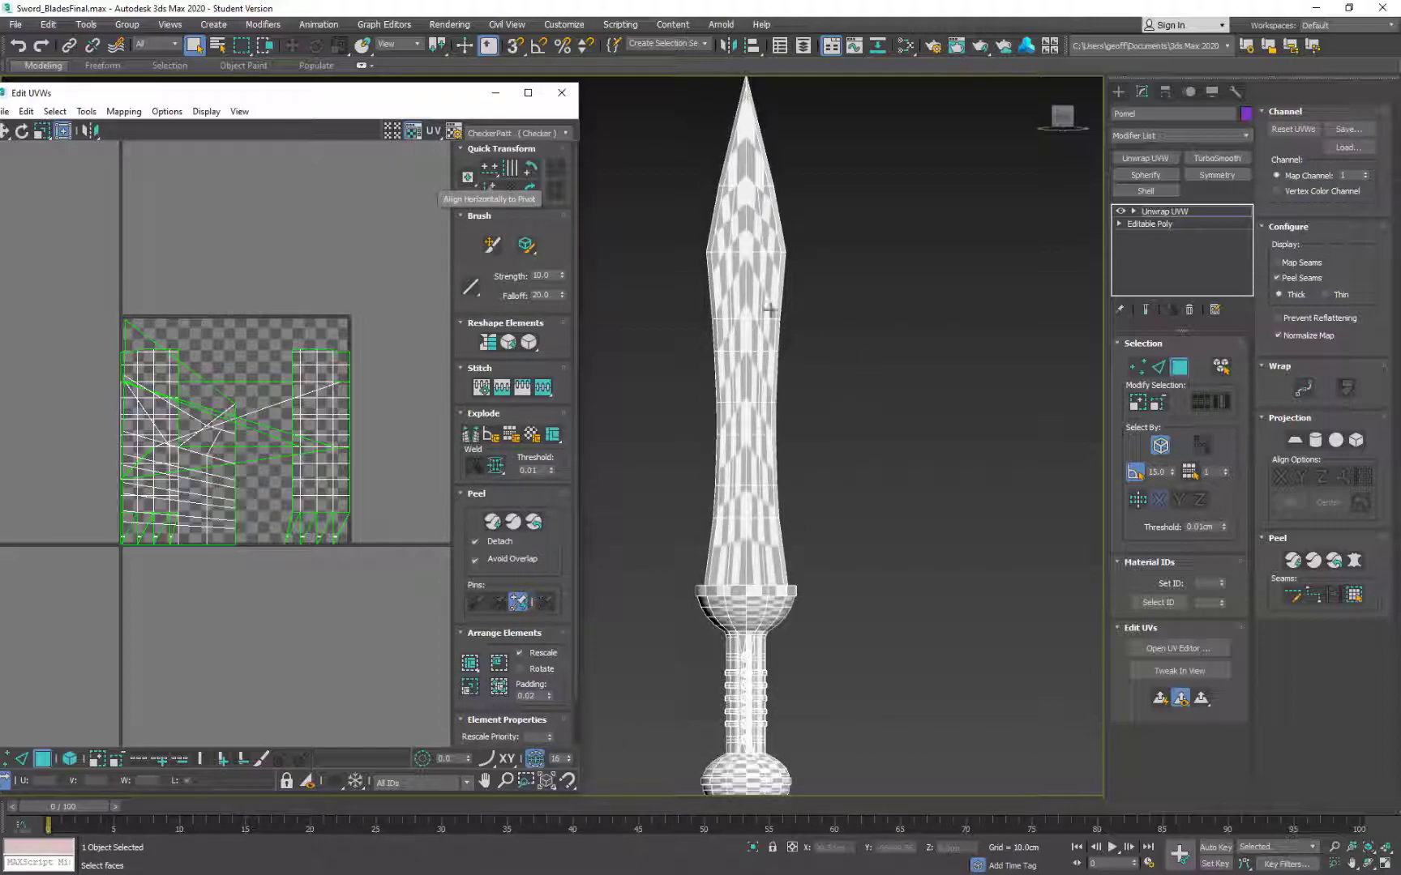
Step: Examine the checker pattern for stretching on the blade, tip, guard, grip and pommel
scroll(929, 381, "up", 2)
key("x")
mouse_move(860, 315)
middle_mouse_down()
mouse_move(588, 311)
mouse_move(864, 355)
mouse_move(859, 327)
middle_mouse_up()
middle_click_drag(860, 328, 884, 349)
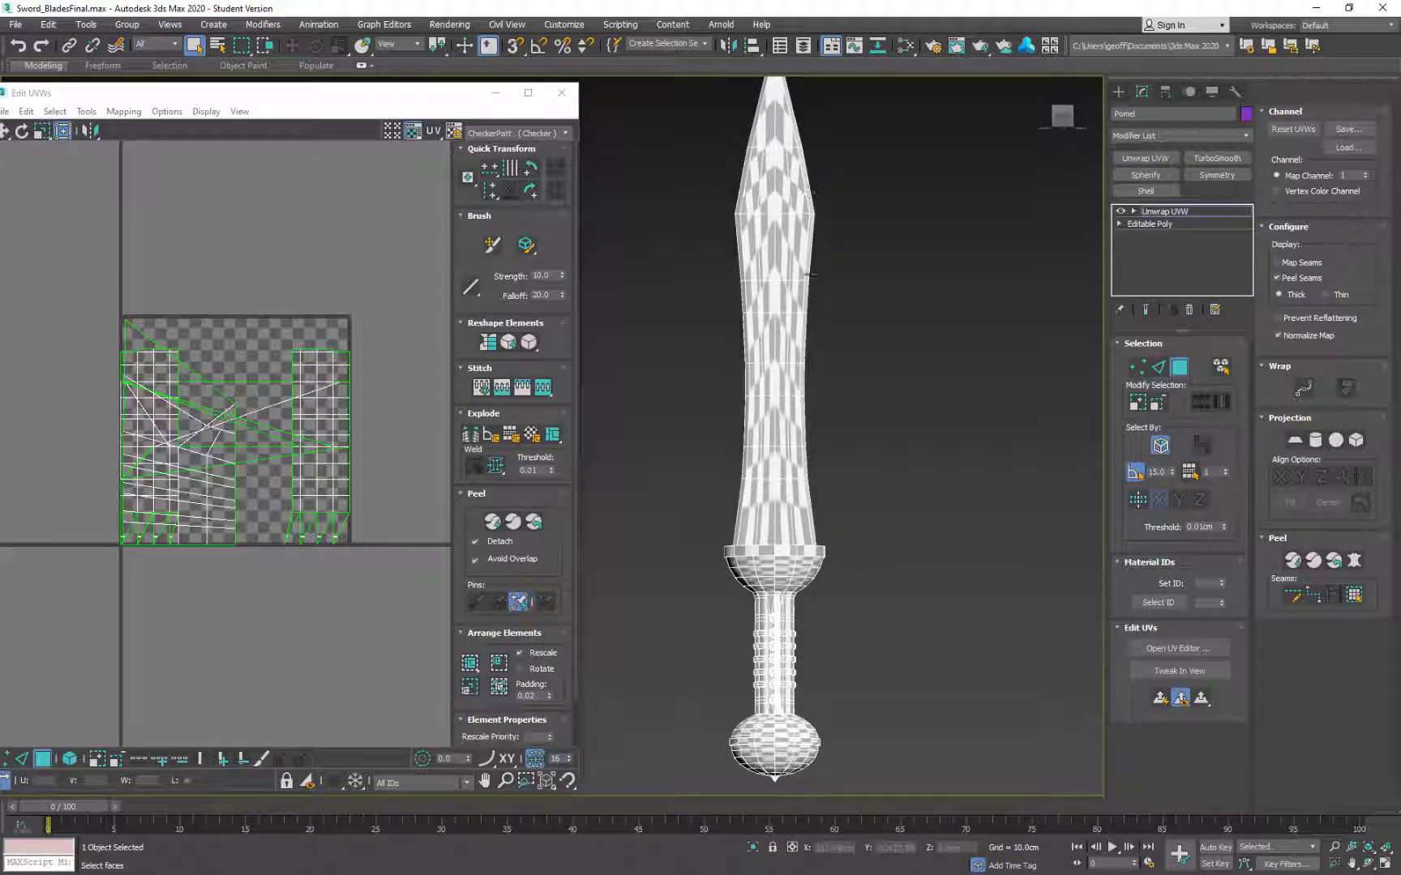
middle_click_drag(821, 285, 838, 446)
scroll(838, 446, "up", 5)
middle_click_drag(782, 385, 786, 402)
scroll(785, 405, "down", 4)
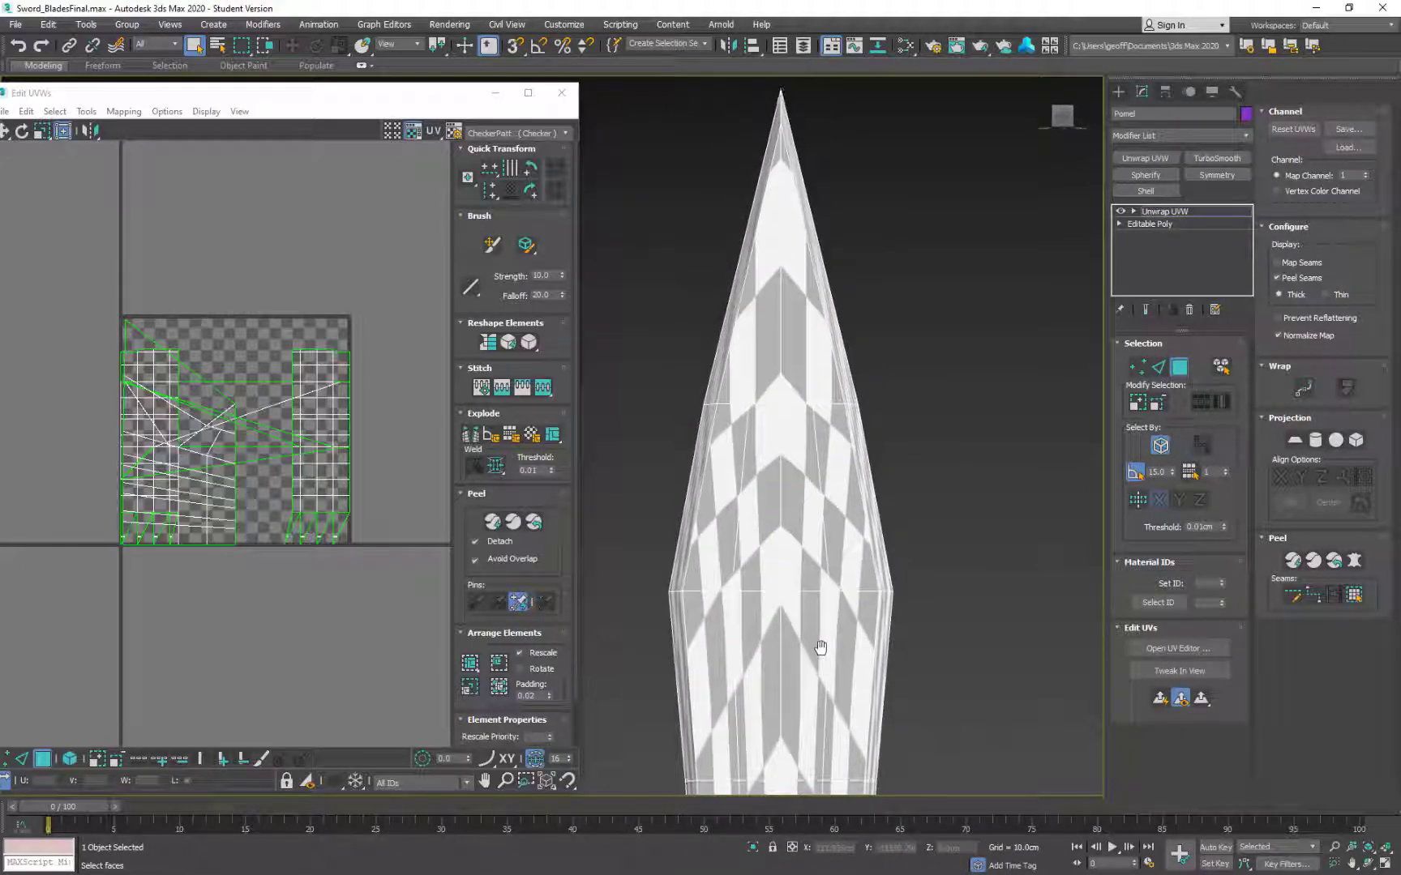
key("z")
scroll(786, 333, "down", 3)
middle_click_drag(786, 333, 785, 365)
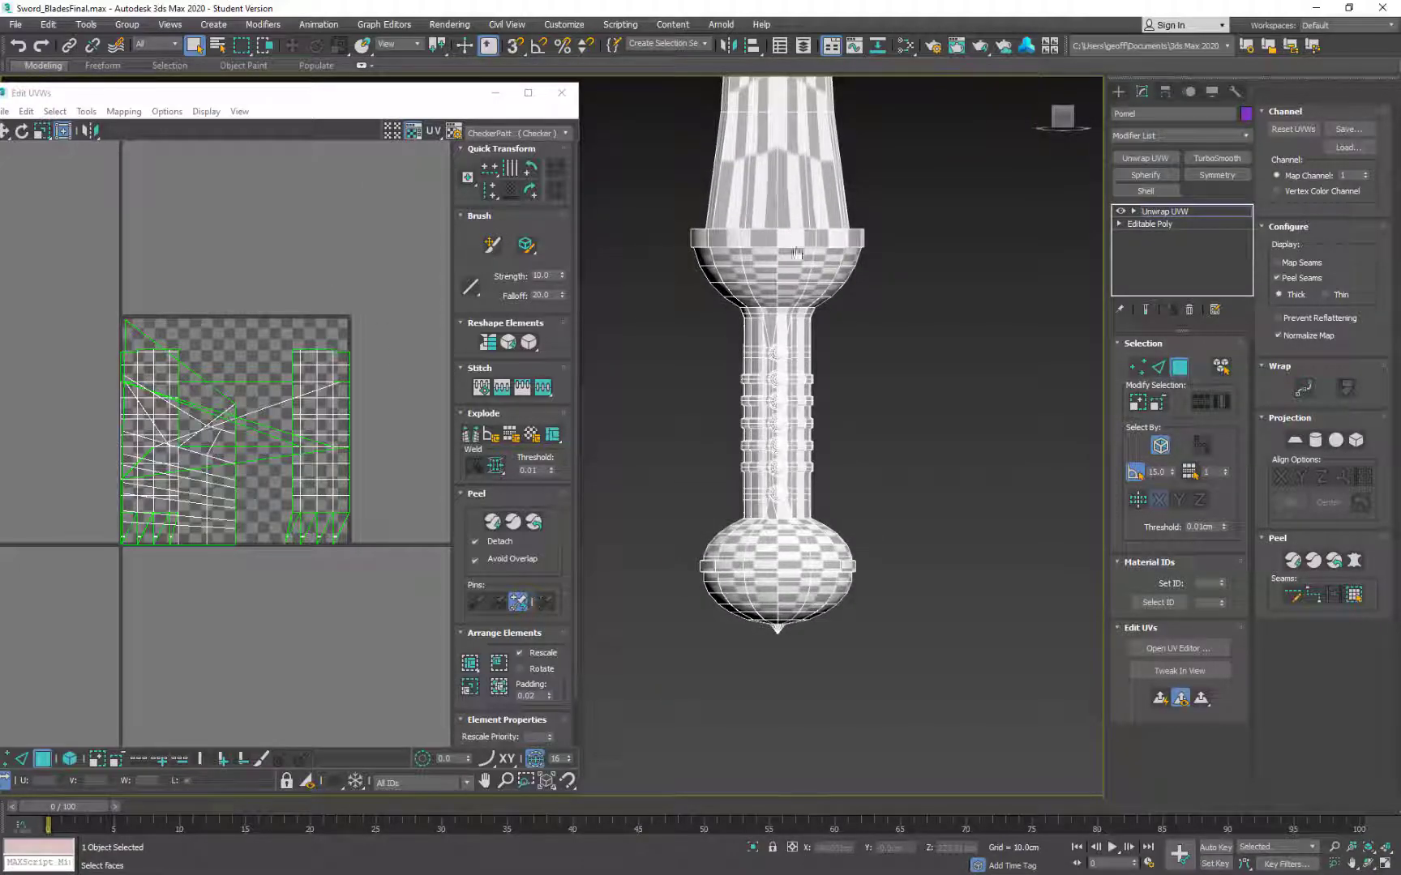
middle_click_drag(797, 253, 812, 415)
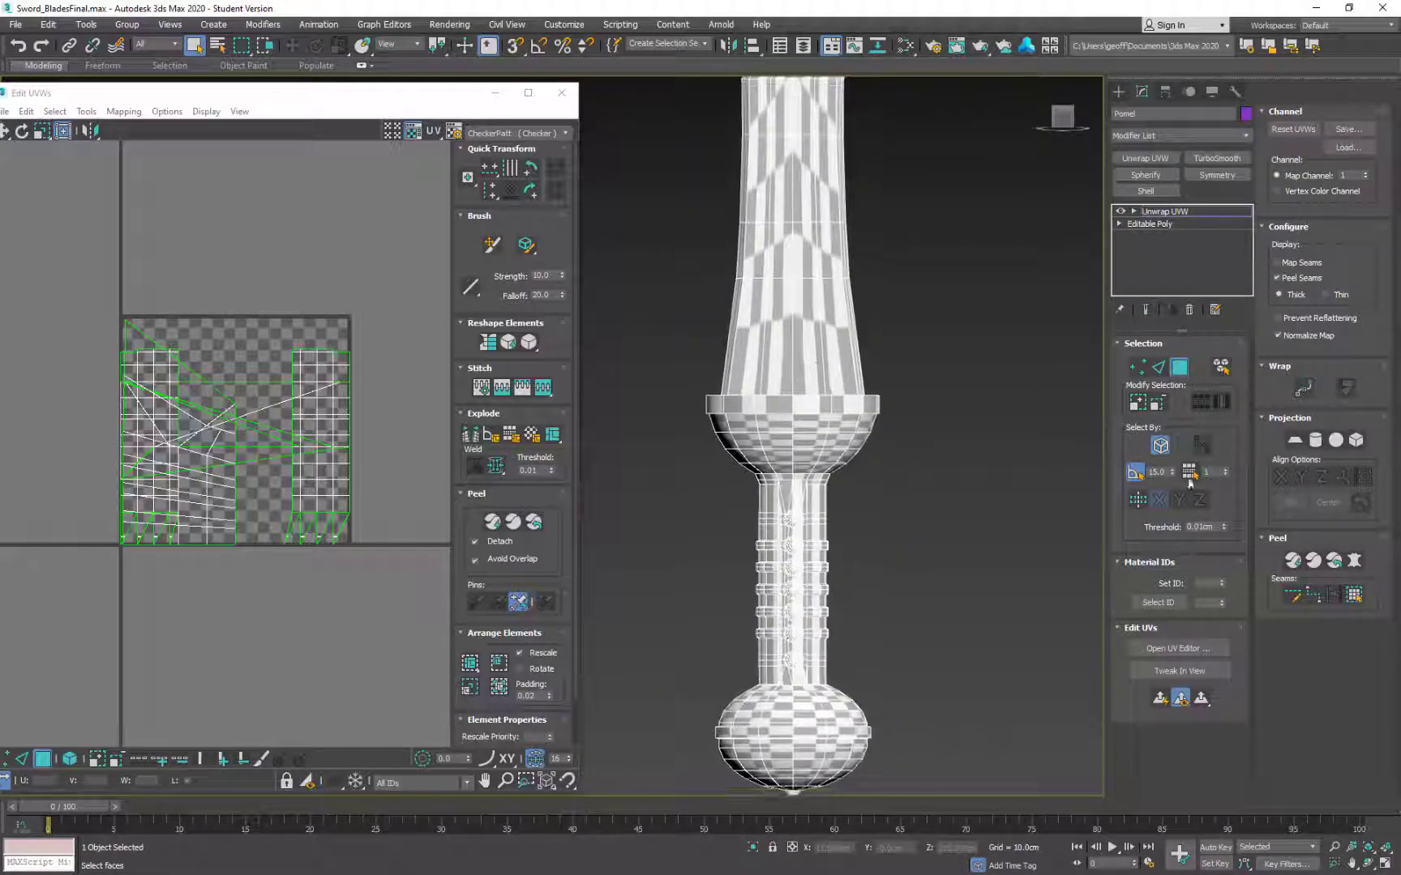
Step: Select the flat front faces of the blade and apply a Quick Planar Map to them
left_click(1134, 473)
left_click(803, 337)
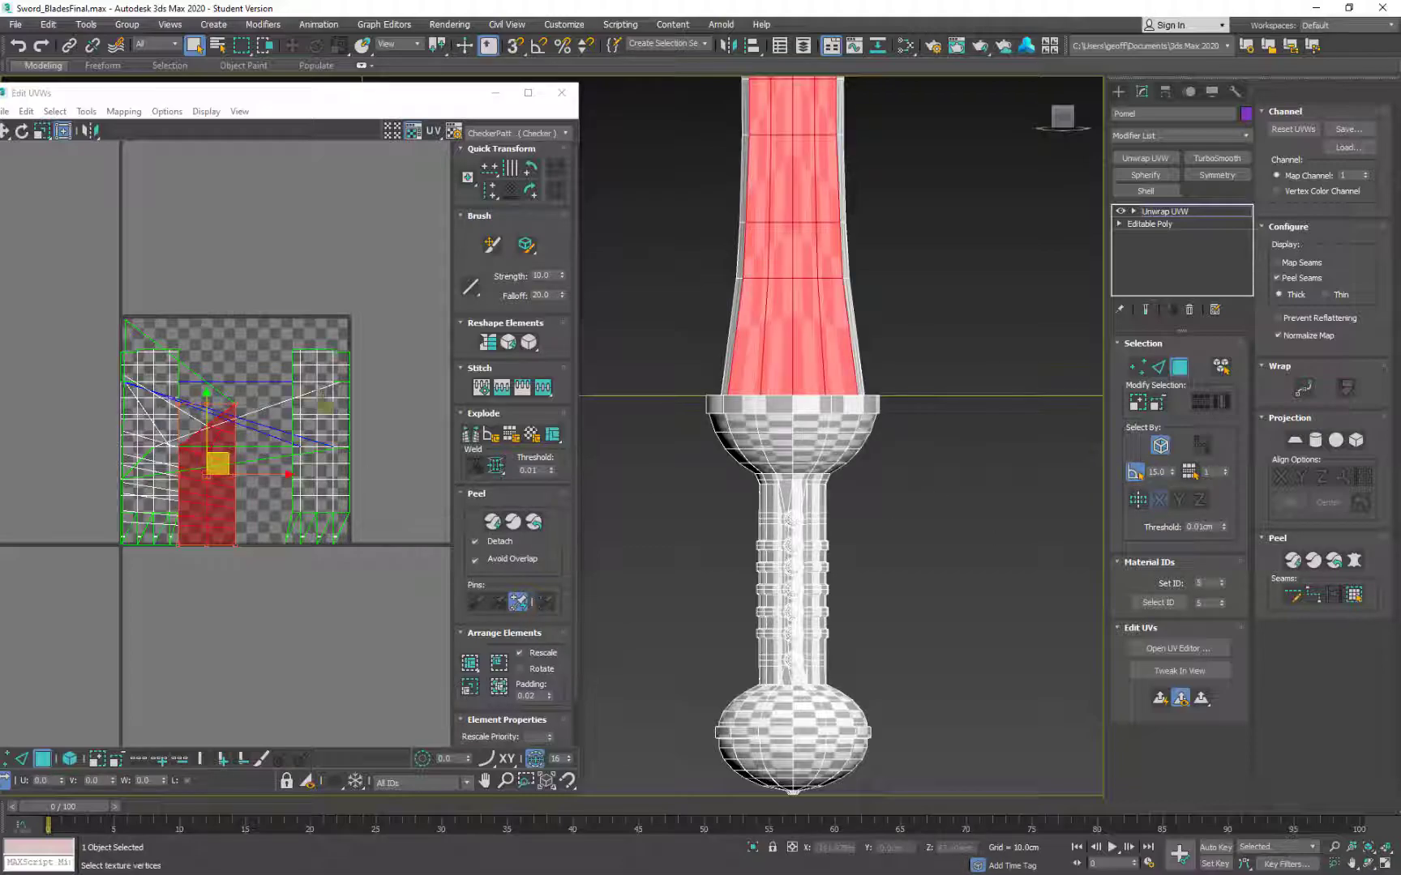
middle_click_drag(325, 405, 338, 352)
left_click(1177, 701)
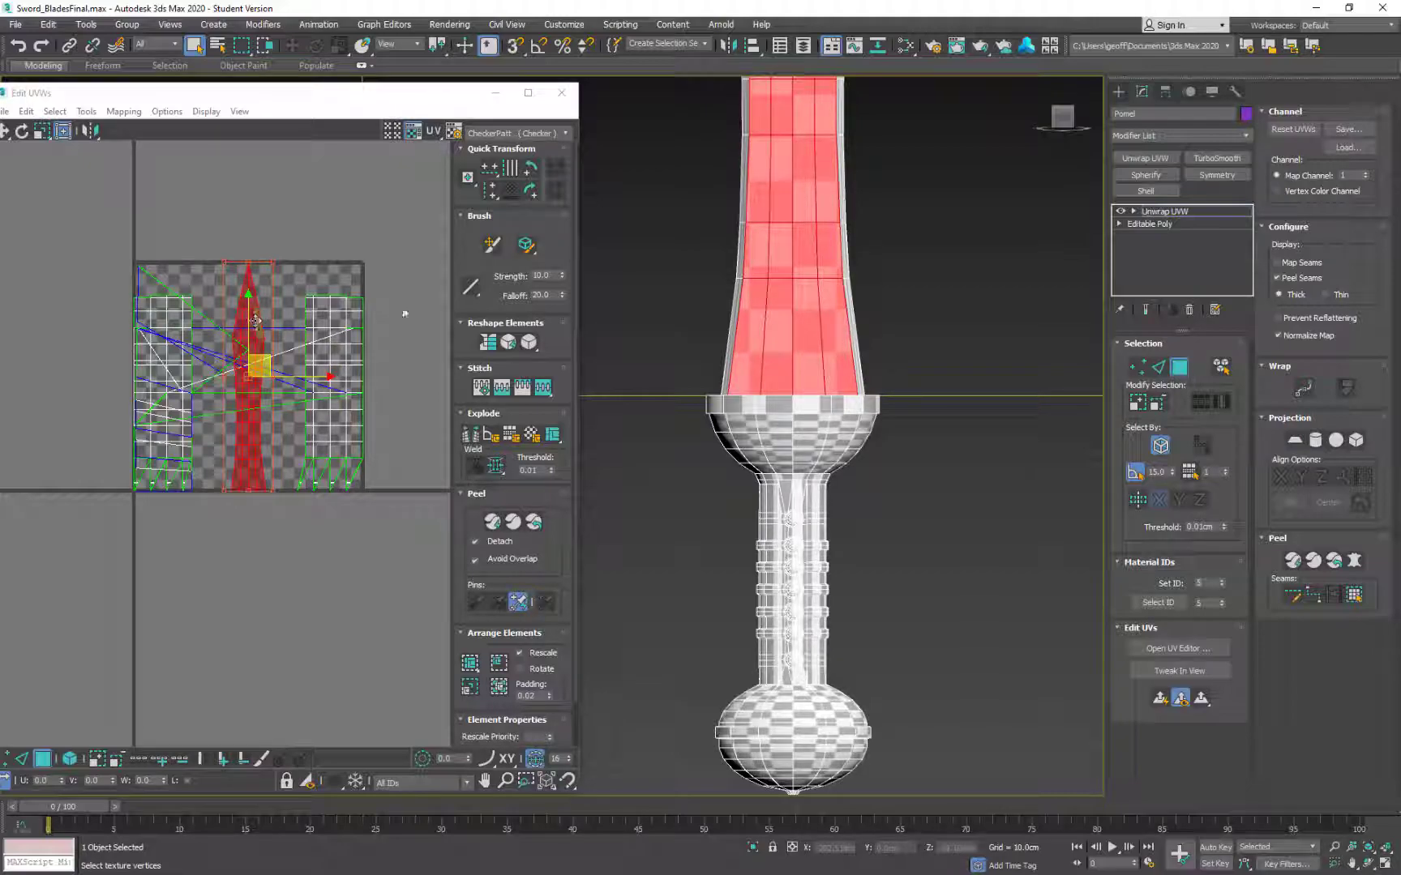
Step: Turn off selected-face shading and edged faces so the checker pattern on the mapped blade can be inspected
middle_click_drag(892, 302, 957, 459, "alt")
scroll(964, 454, "down", 4)
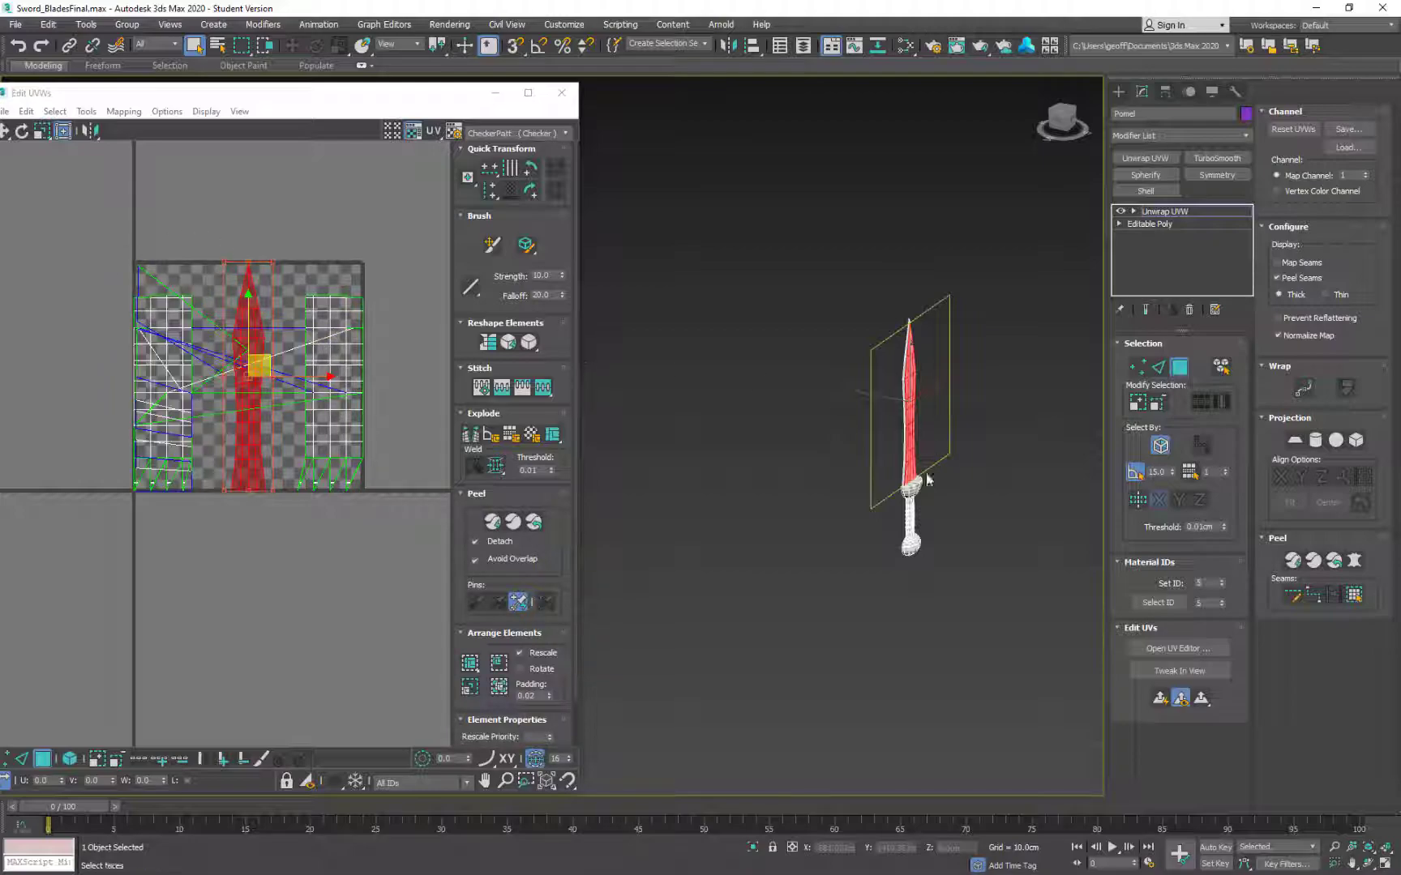
mouse_move(815, 469)
middle_mouse_down("alt")
mouse_move(844, 450)
mouse_move(791, 460)
middle_mouse_up("alt")
key("F2")
scroll(892, 433, "up", 5)
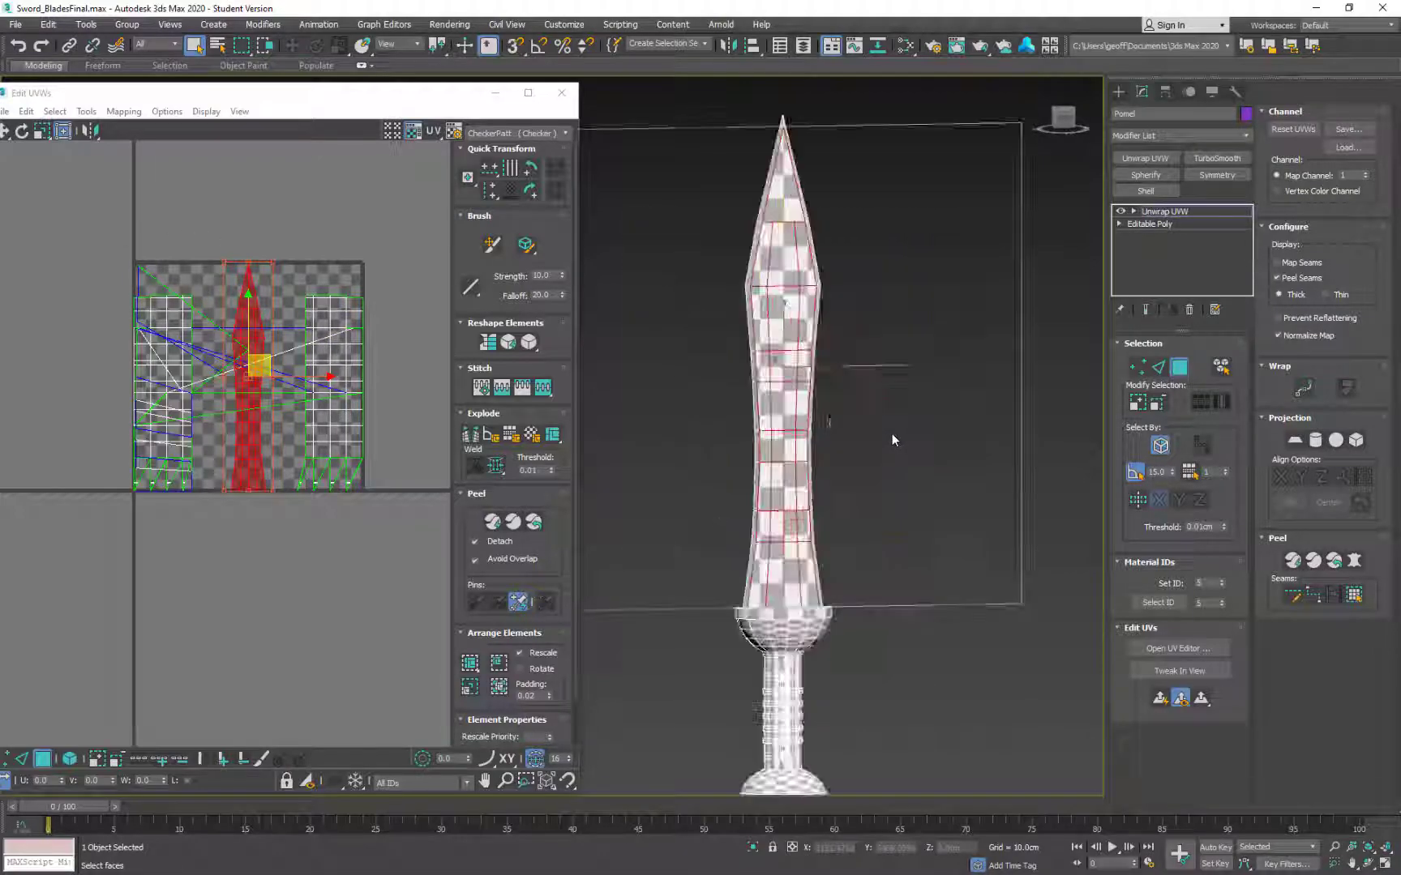
mouse_move(778, 394)
middle_mouse_down()
mouse_move(794, 395)
mouse_move(785, 418)
mouse_move(835, 365)
mouse_move(813, 421)
middle_mouse_up()
key("F4")
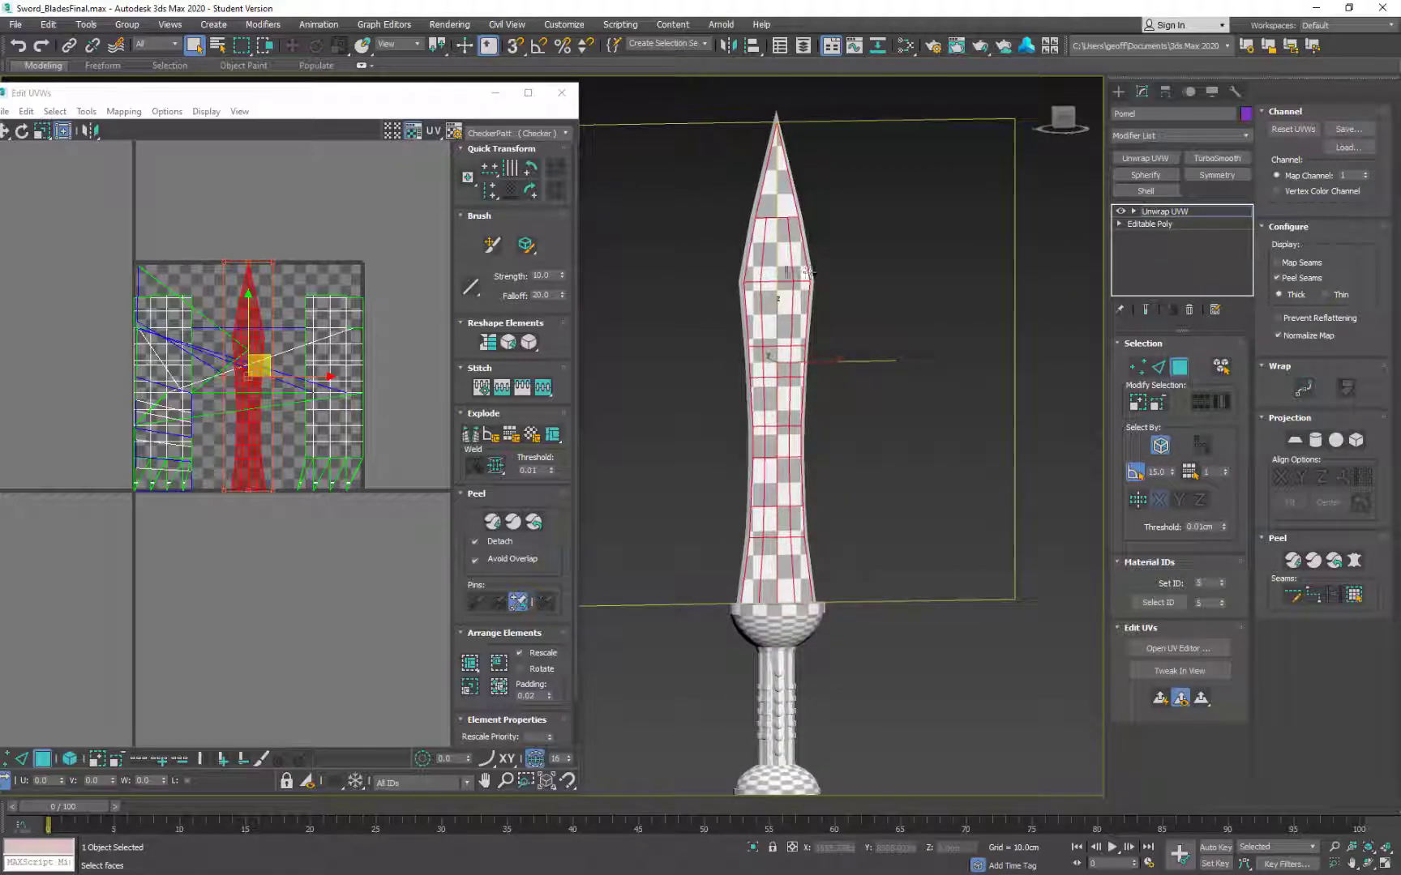
Step: Move the blade's UV cluster outside the checkered UV tile and select the remaining UVs to check them on the sword
scroll(304, 359, "down", 5)
middle_click_drag(304, 359, 366, 413)
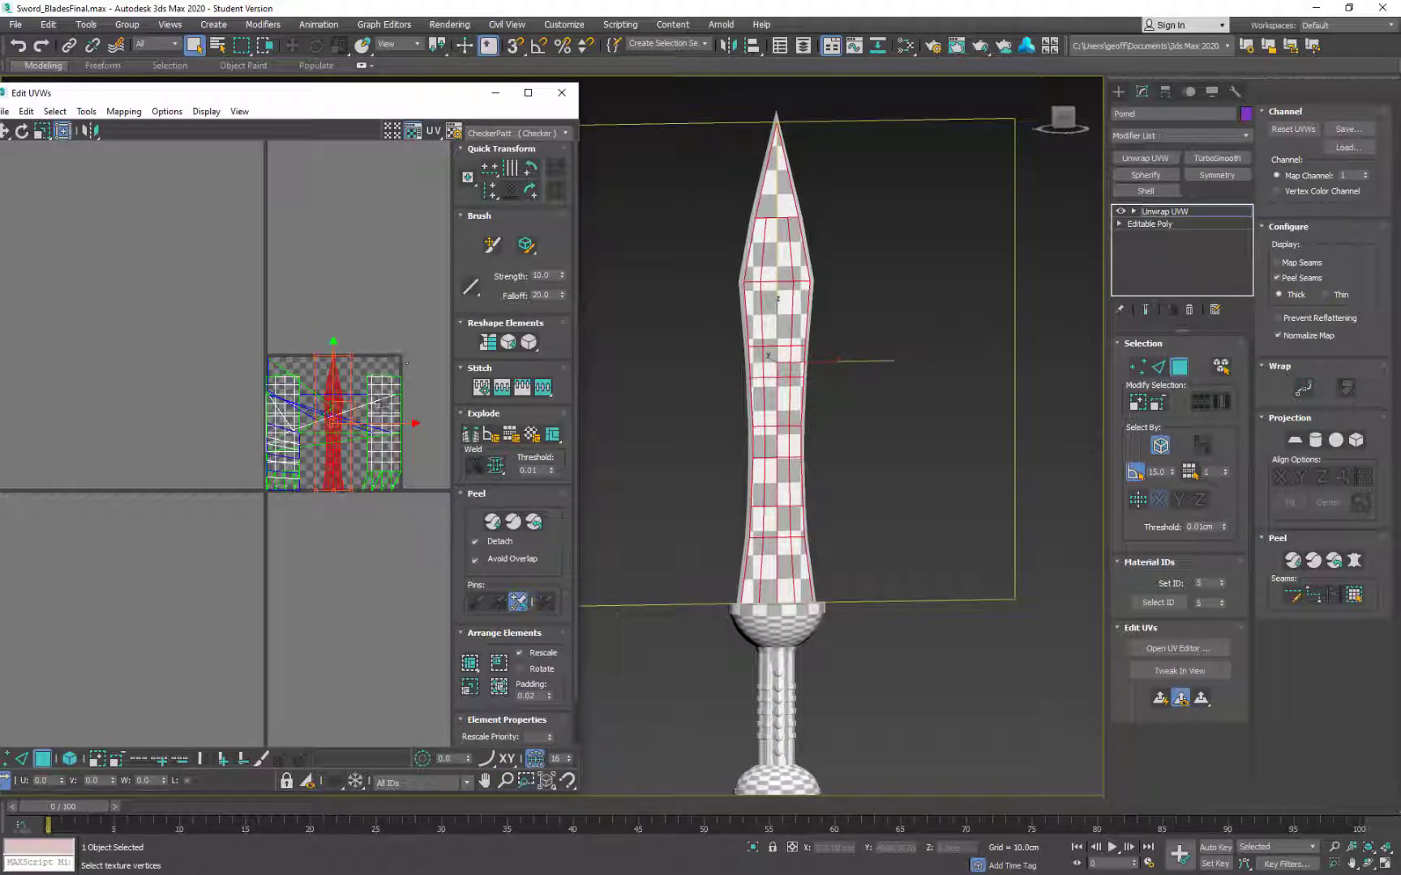
left_click_drag(344, 410, 115, 327)
middle_click_drag(307, 350, 242, 333)
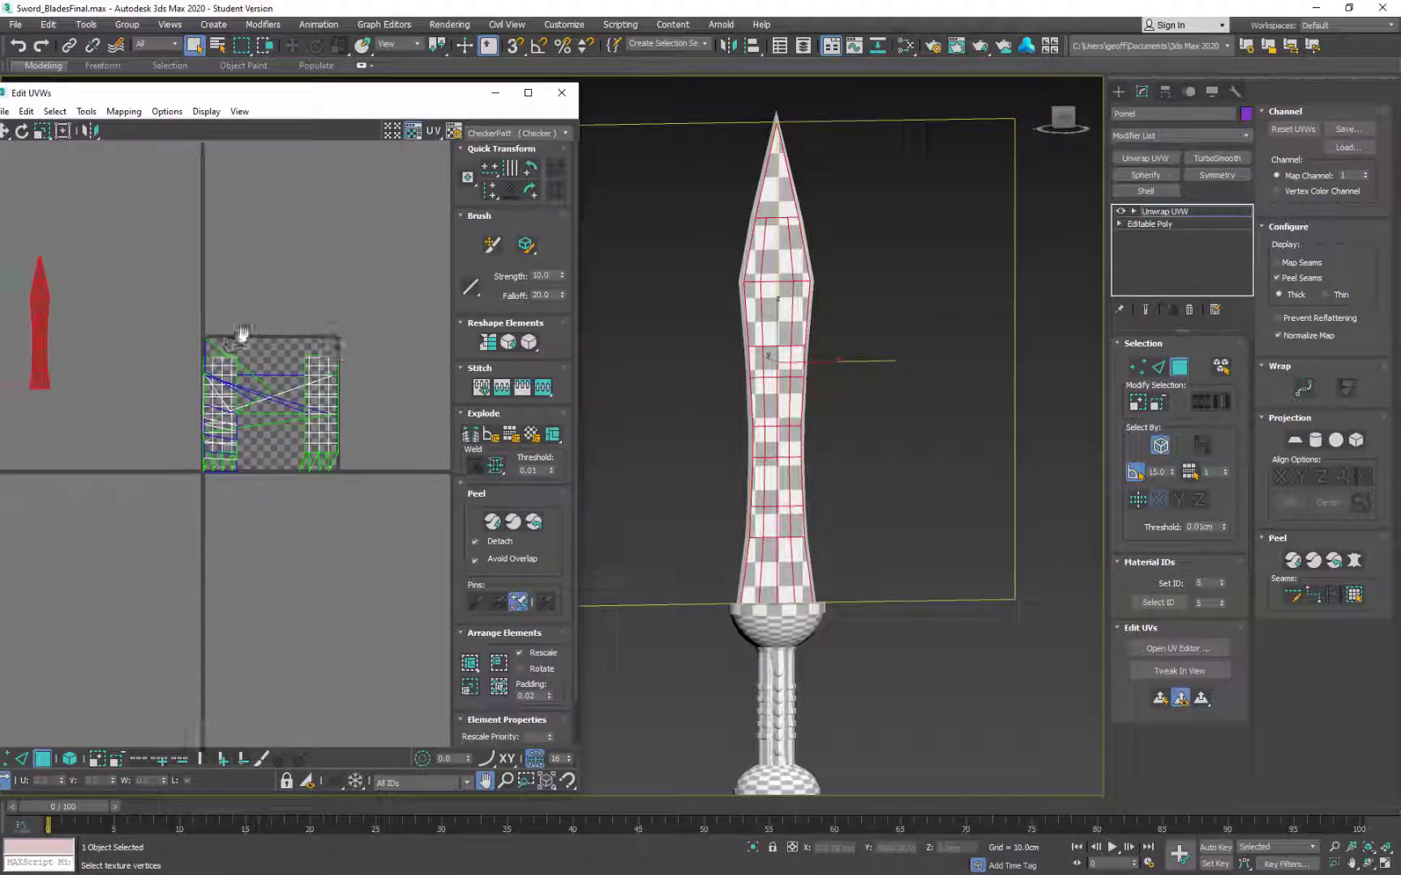
scroll(327, 330, "down", 3)
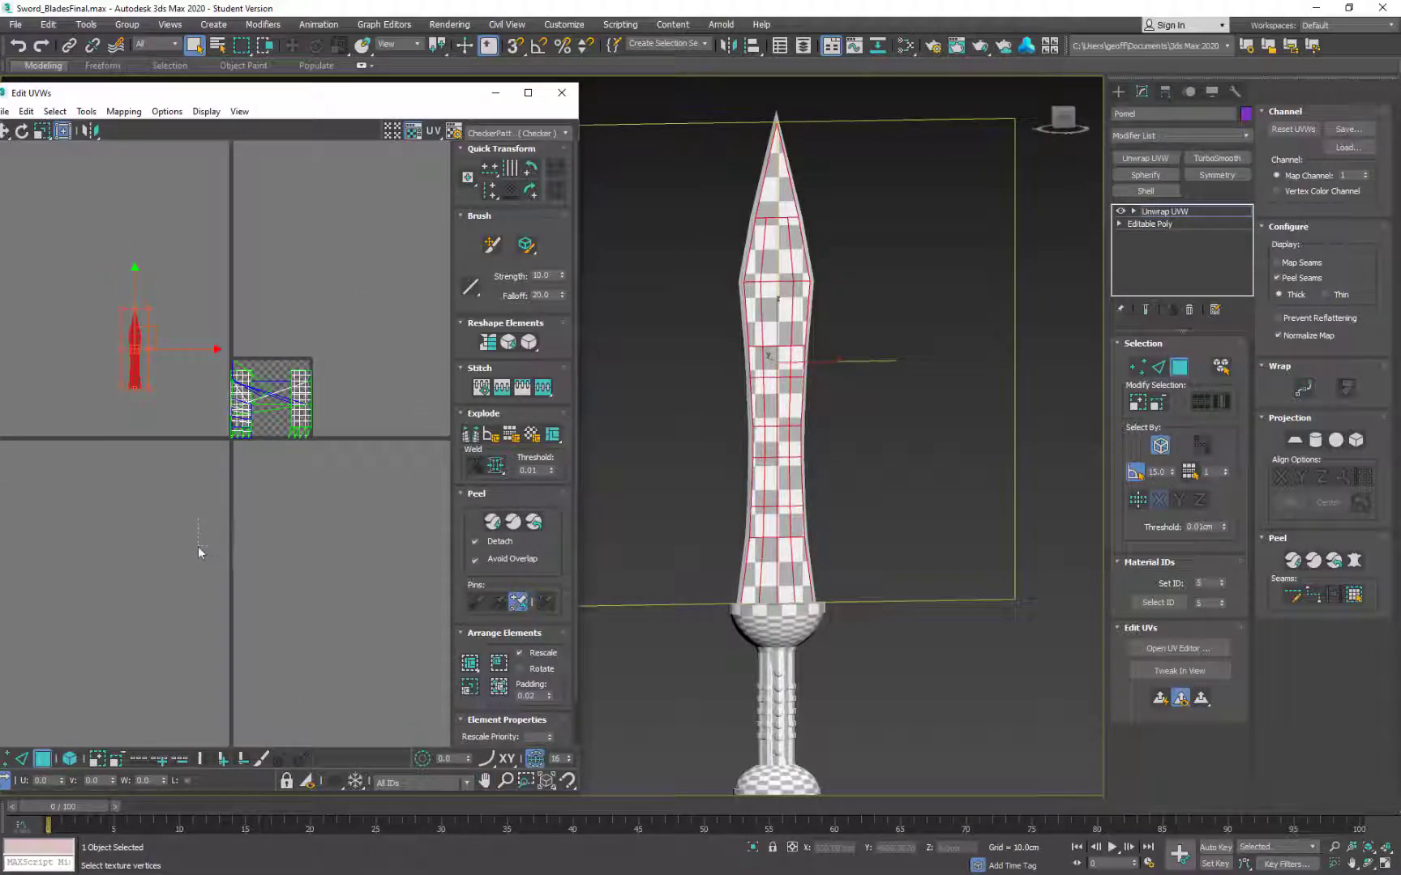
left_click_drag(198, 547, 408, 375)
middle_click_drag(869, 428, 933, 478, "alt")
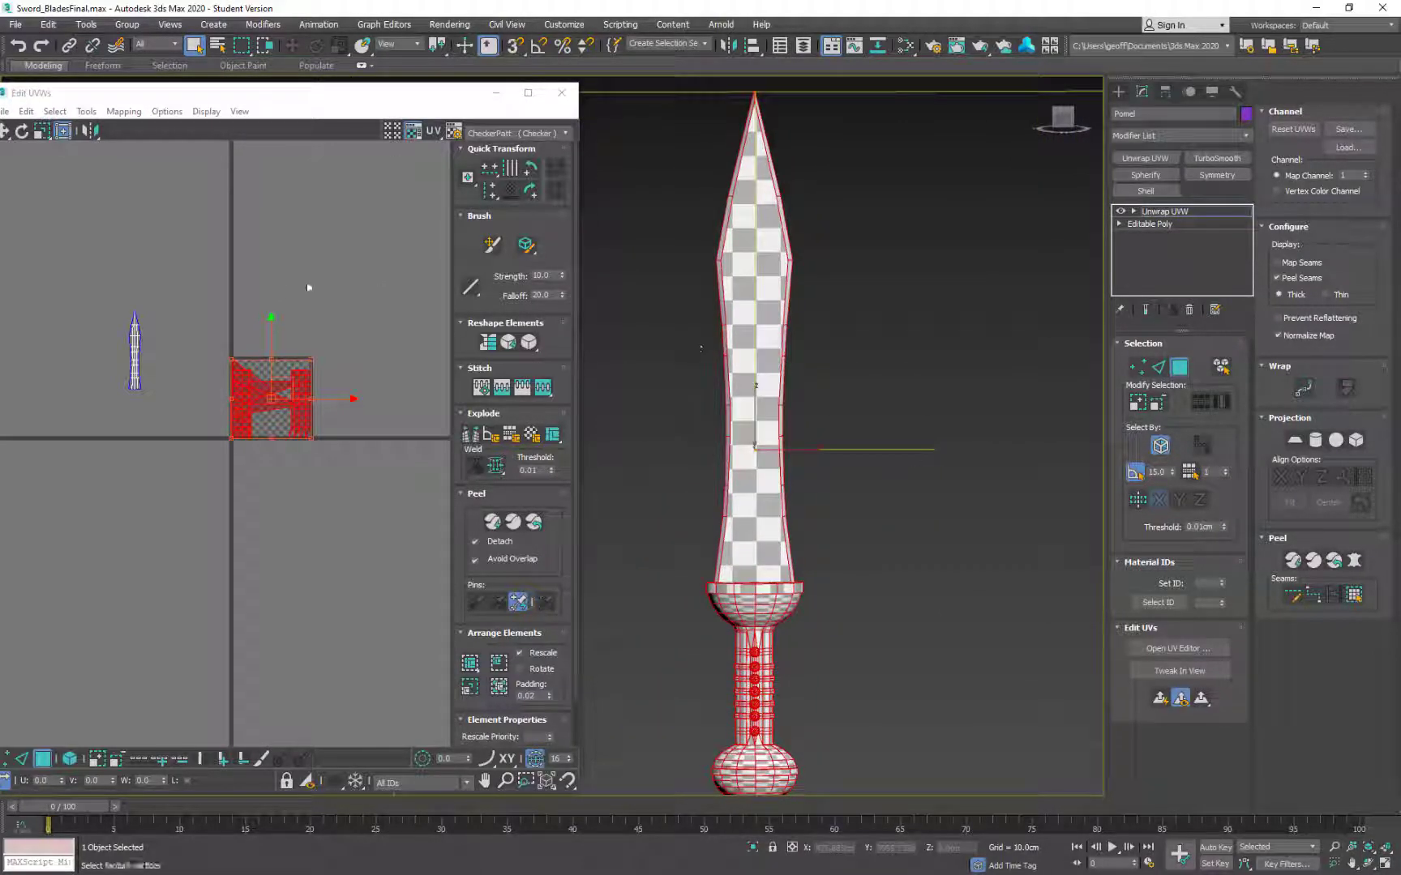
Step: Select all the sword's UVs and apply Flatten Mapping with a polygon angle threshold of 45, Rotate Clusters and Fill Holes enabled
left_click_drag(118, 272, 379, 500)
left_click(87, 112)
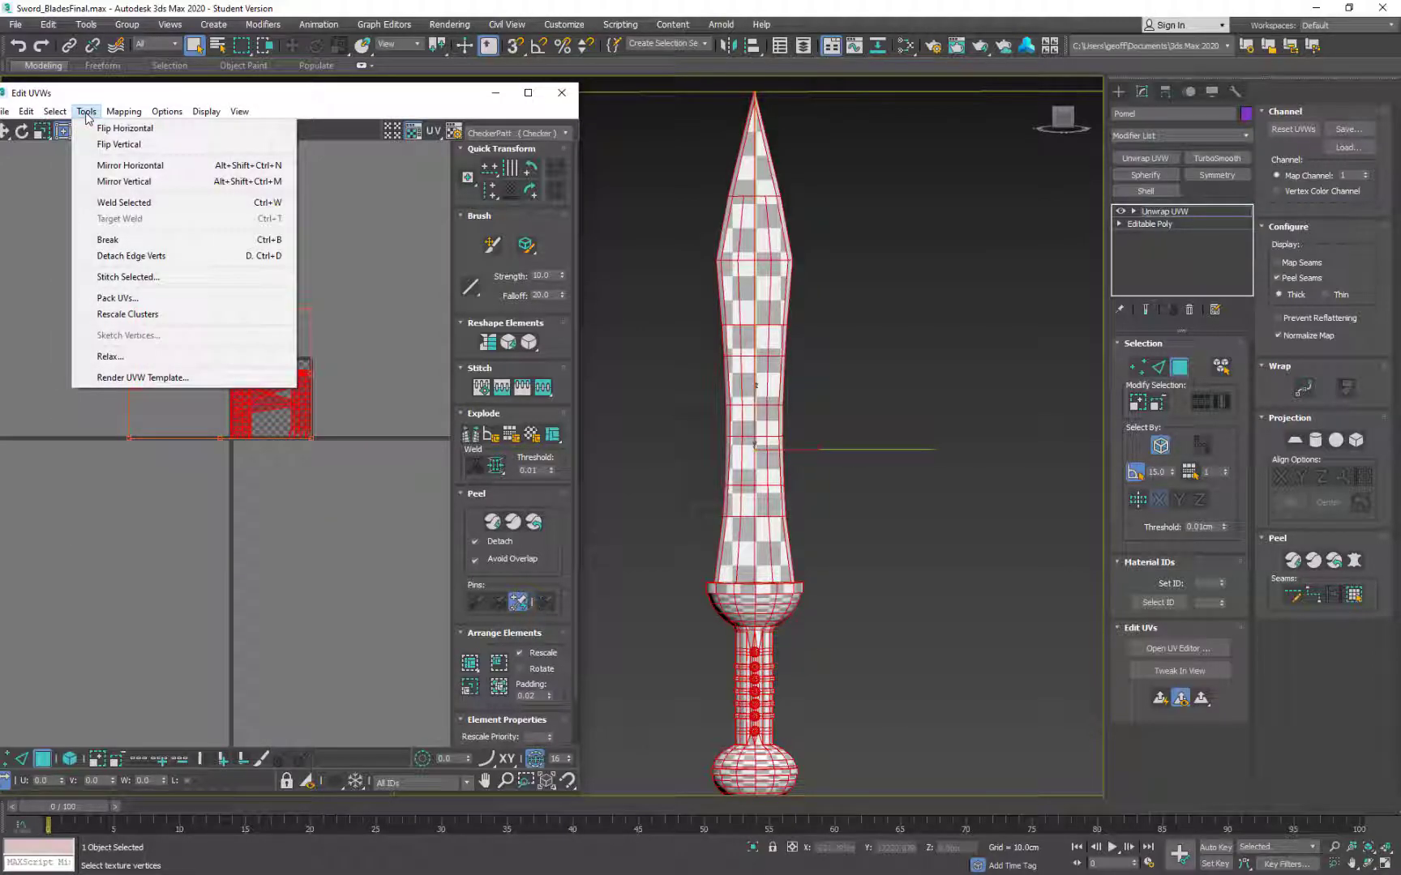
left_click(87, 111)
left_click(124, 112)
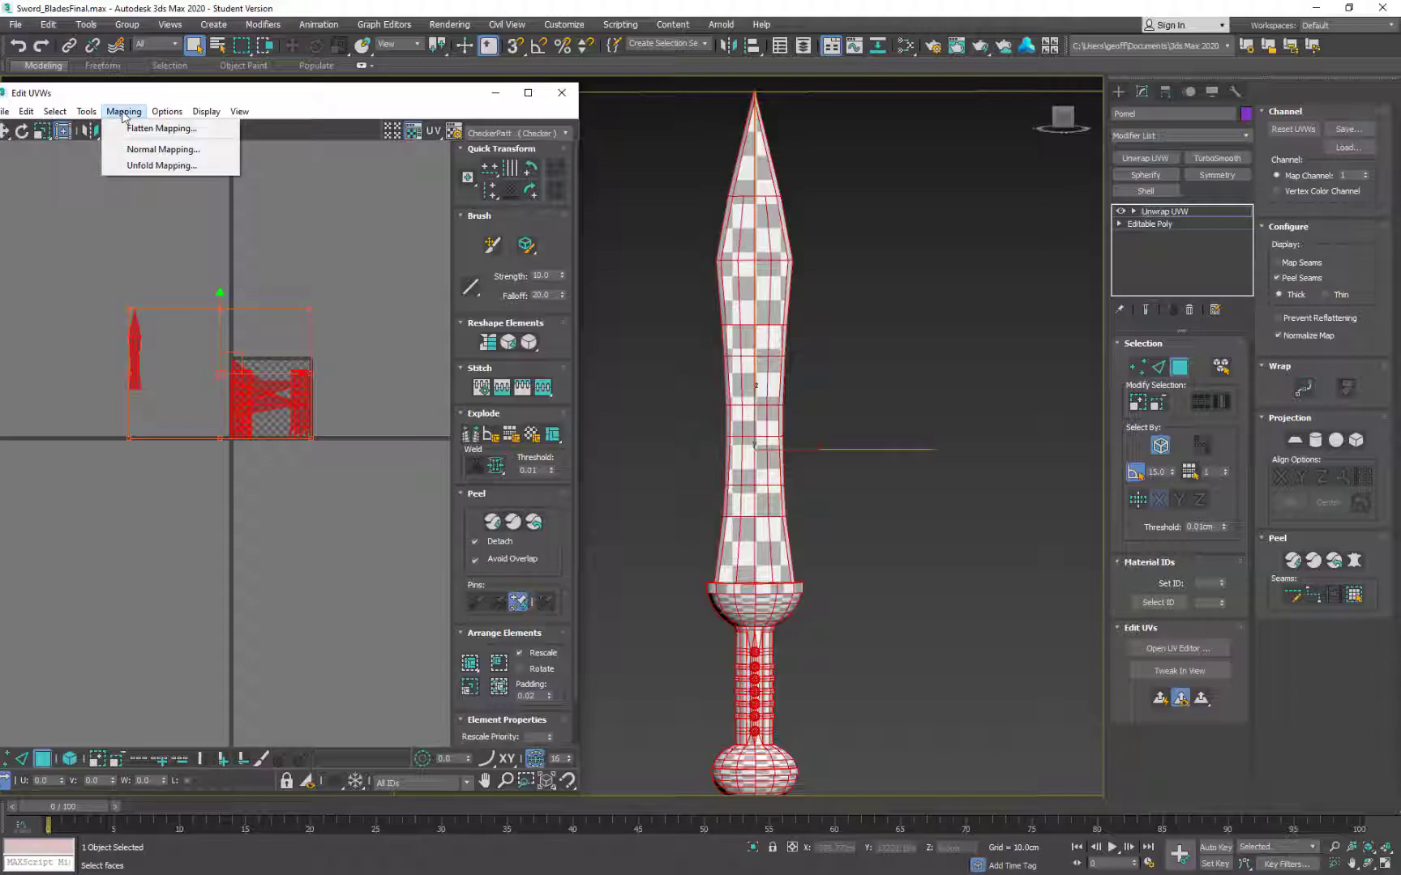
left_click(135, 130)
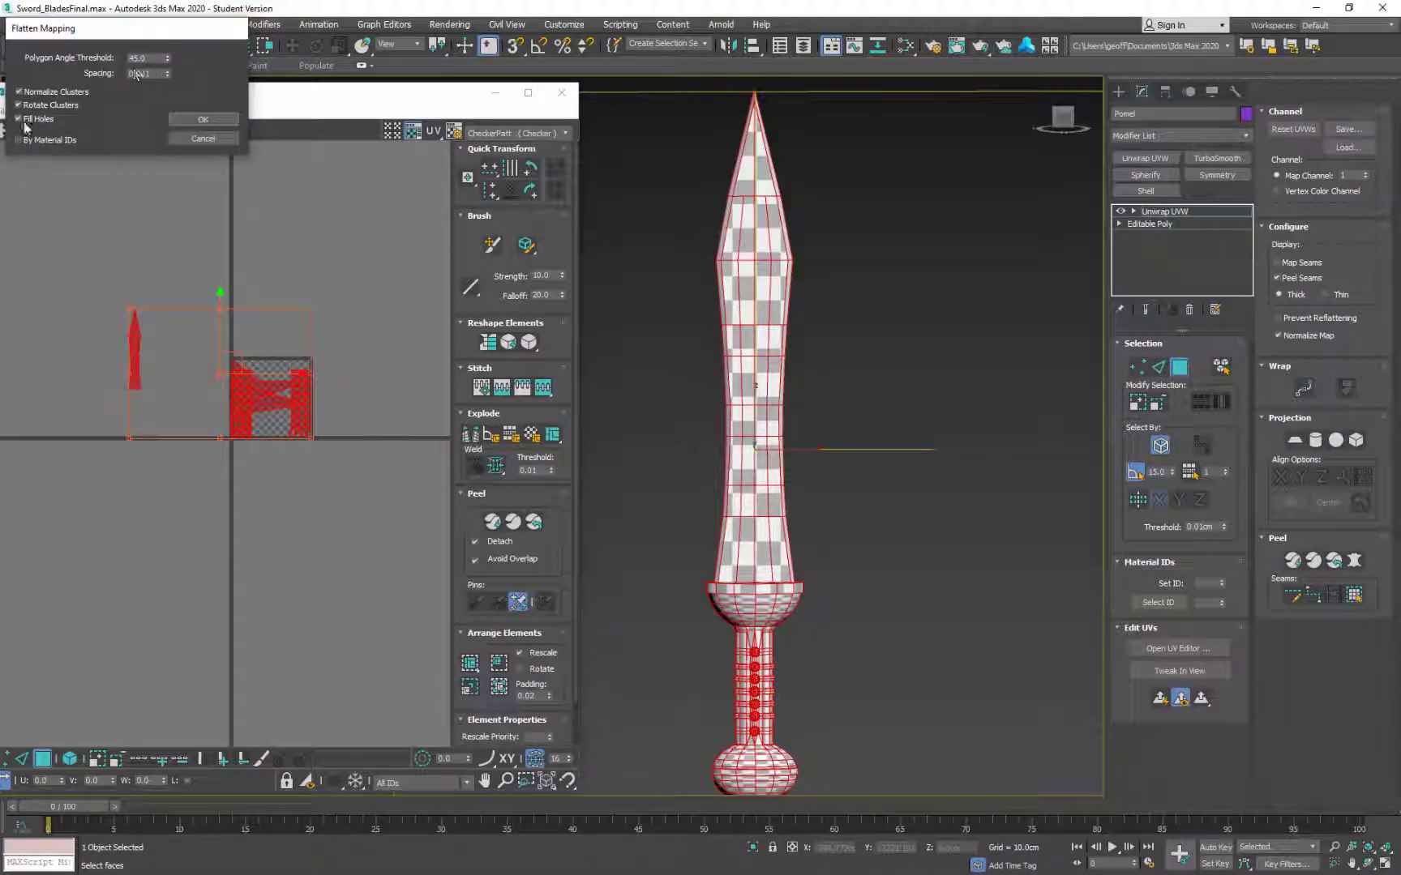
left_click(200, 120)
Step: Select all the flattened UV clusters and move them together above the checkered UV tile
scroll(357, 357, "up", 5)
middle_click_drag(256, 360, 288, 317)
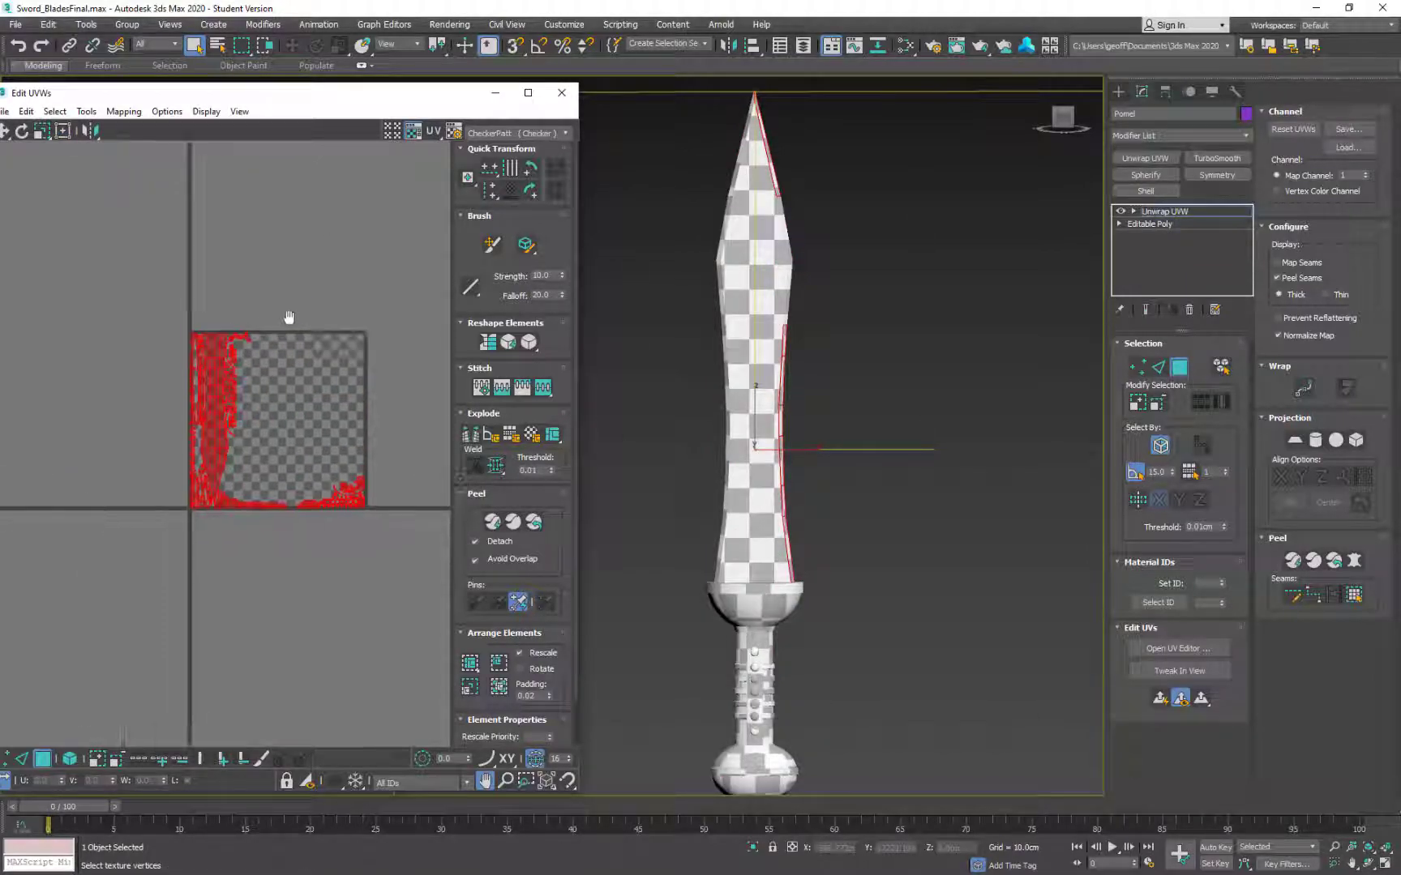
key("ctrl+a")
scroll(315, 373, "up", 3)
middle_click_drag(349, 452, 276, 348)
scroll(373, 390, "down", 3)
left_click_drag(116, 594, 368, 283)
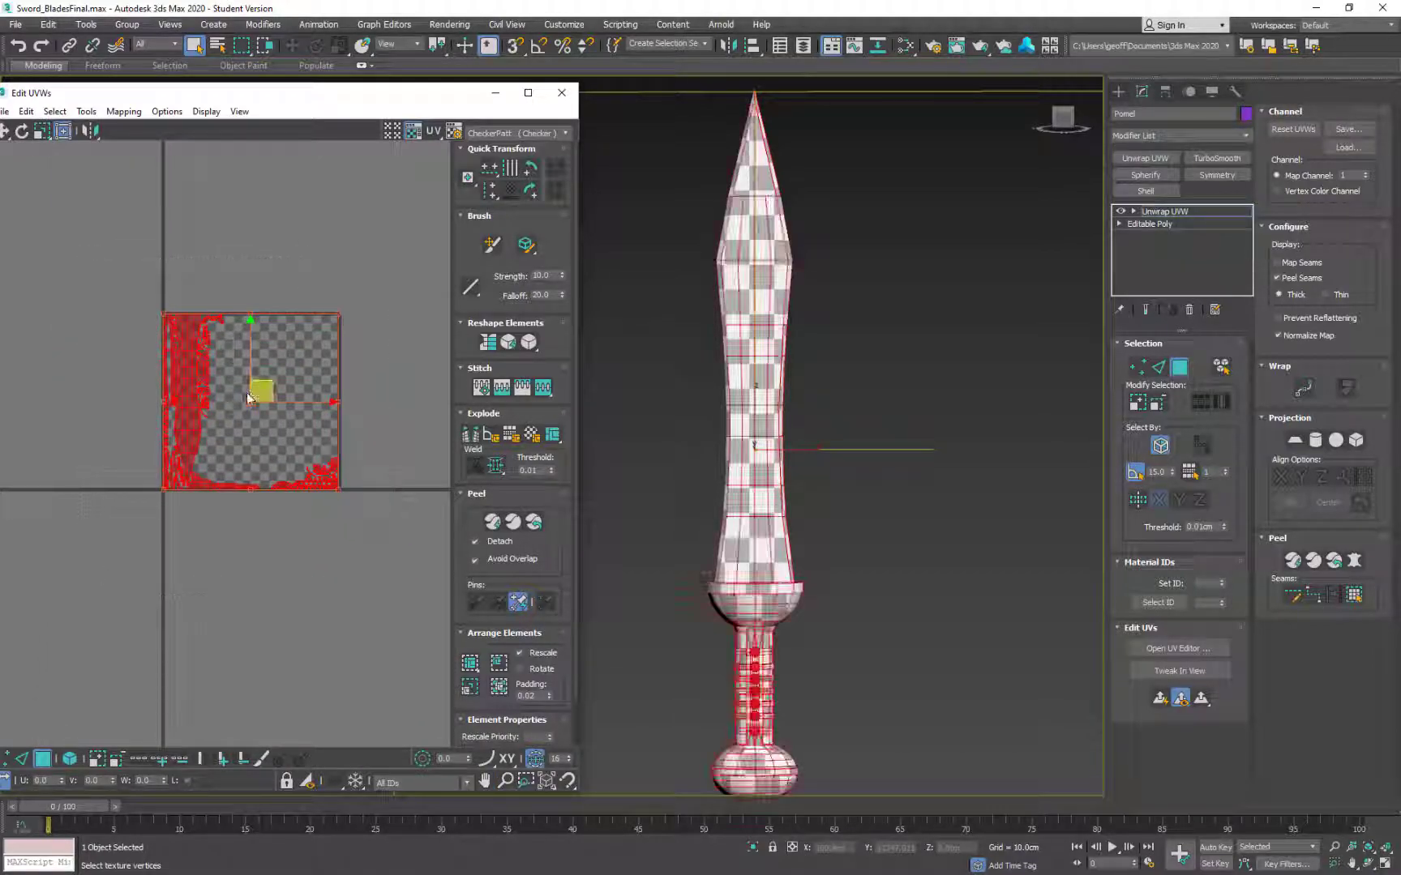
scroll(264, 386, "down", 2)
middle_click_drag(264, 386, 277, 456)
left_click_drag(282, 446, 298, 303)
Step: Clear the selection, select only the blade's flat front faces and apply a Quick Planar Map to them
left_click(804, 275)
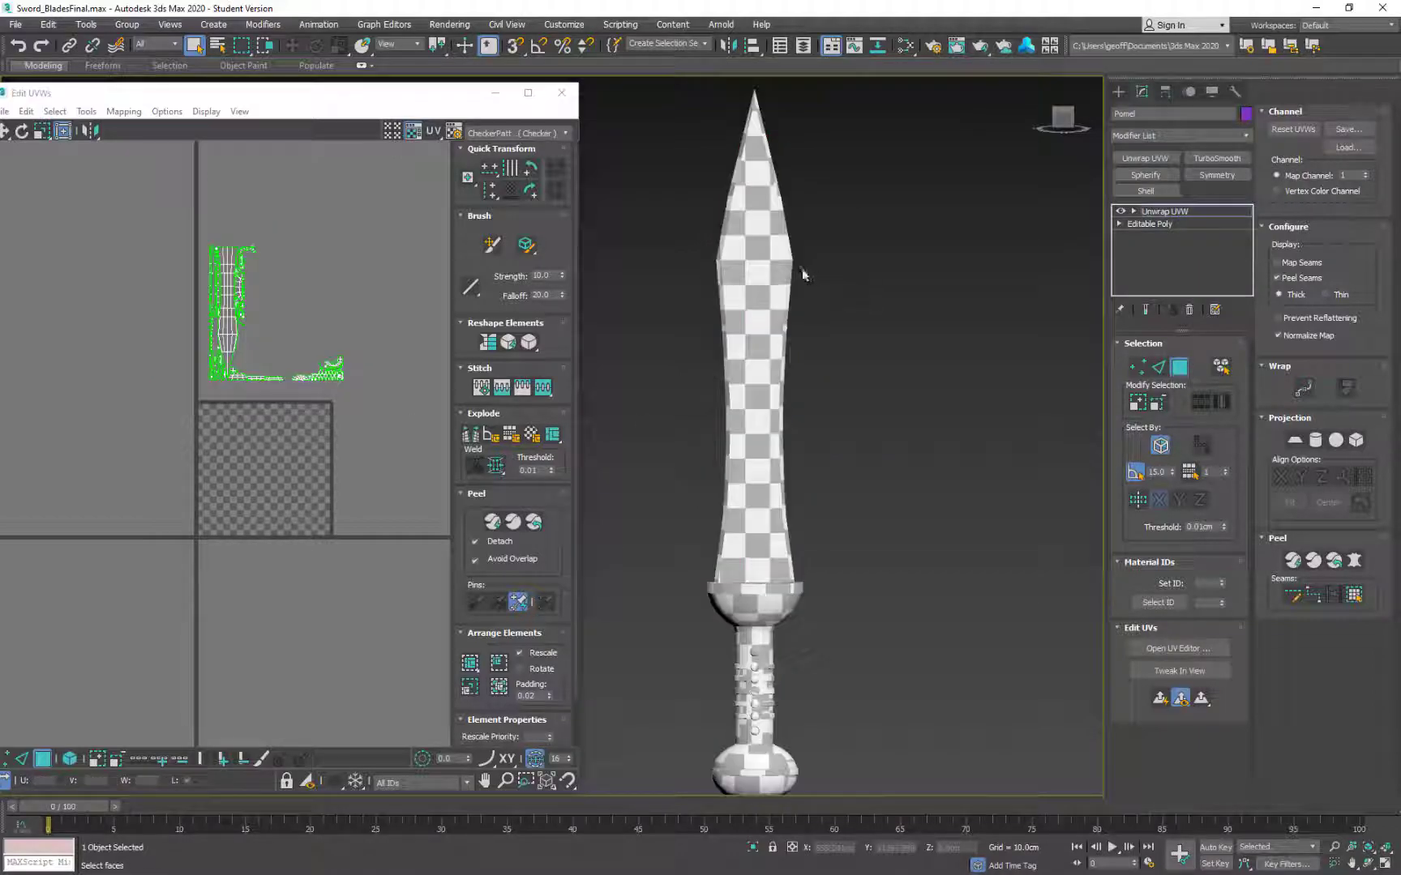
left_click(781, 276)
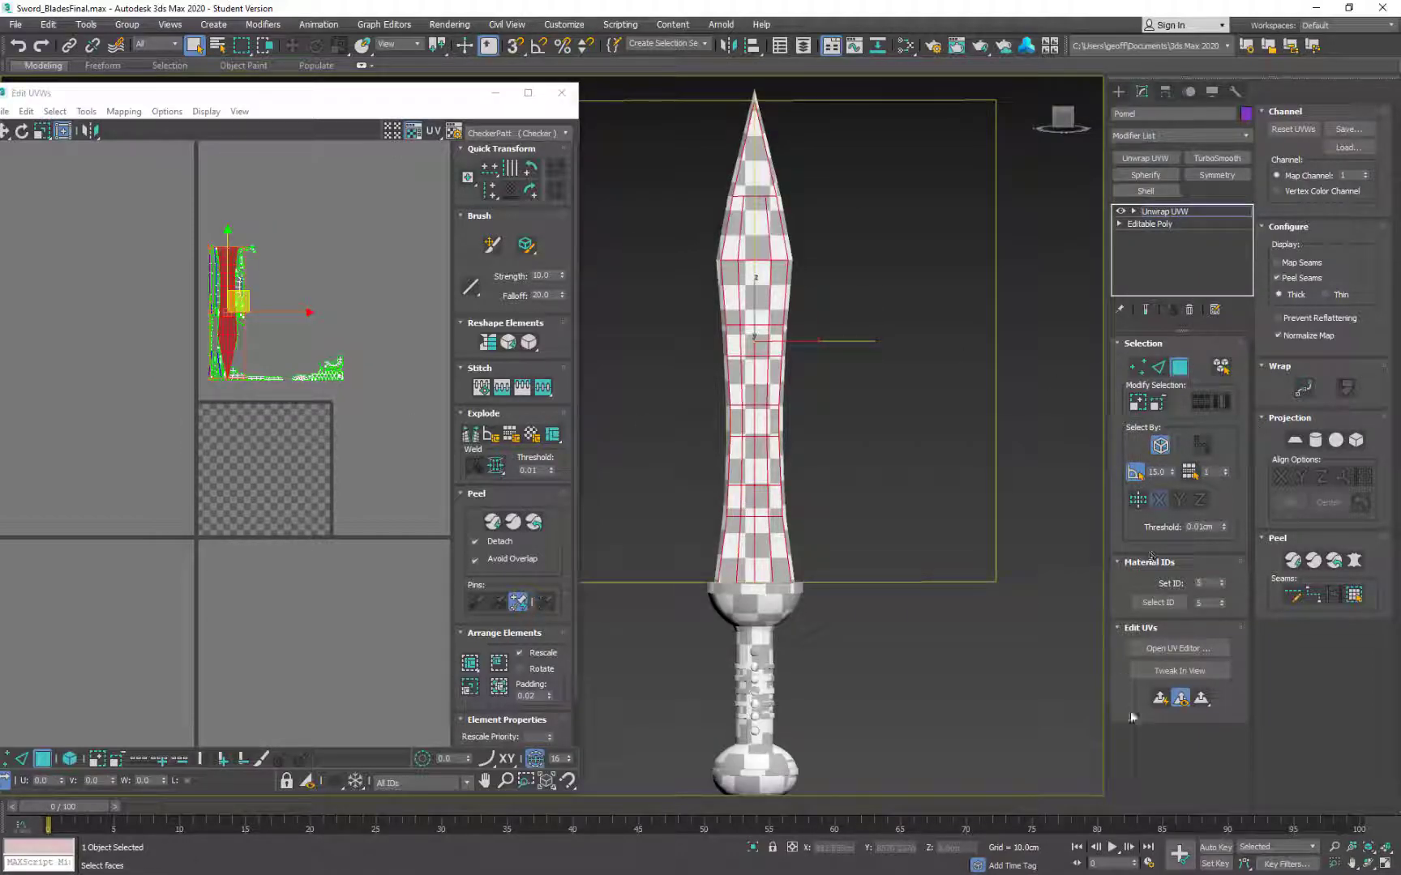
left_click(1159, 698)
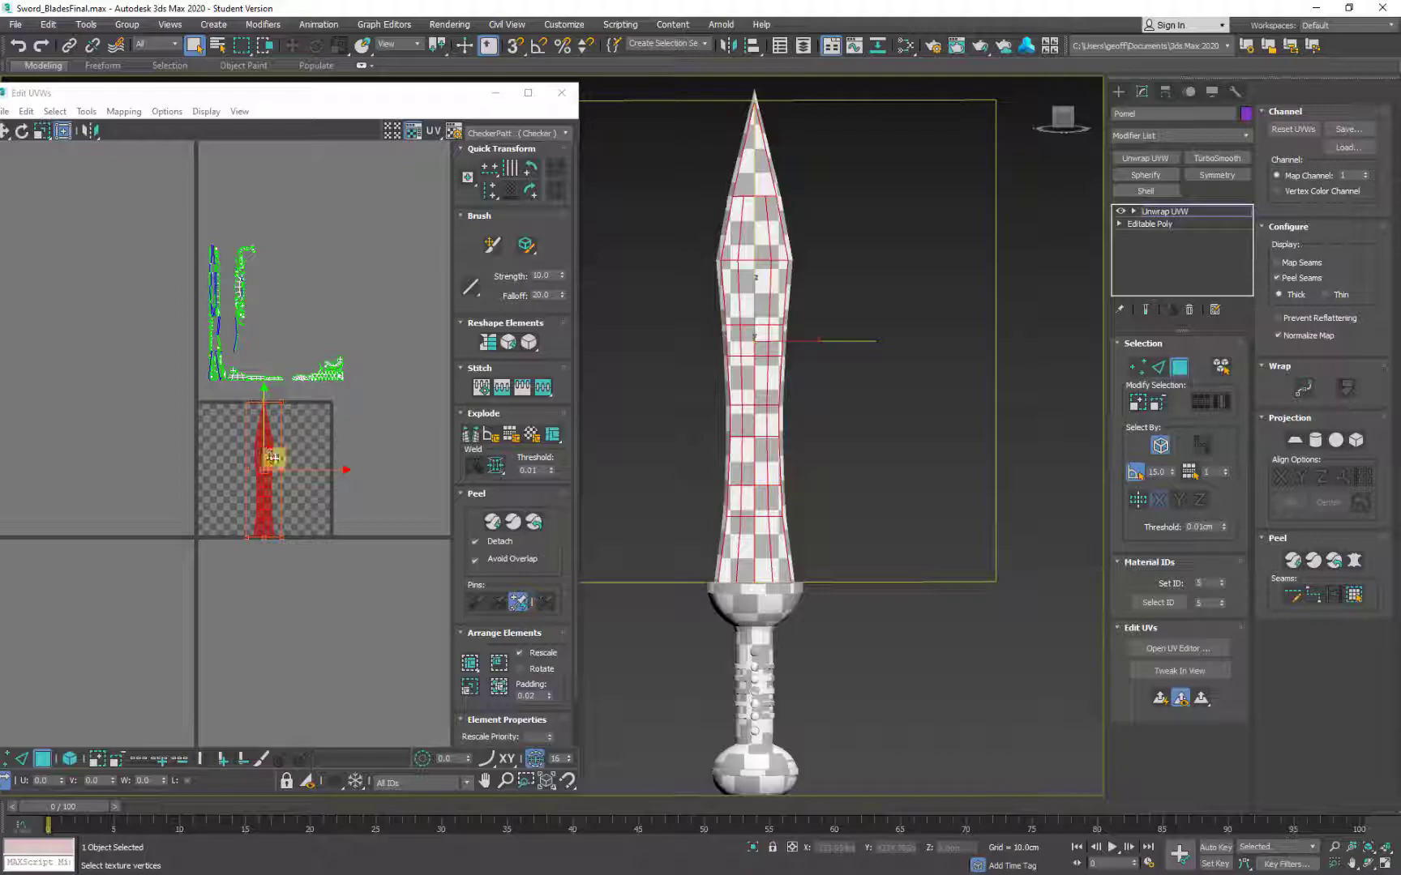
Step: Move the blade's planar-mapped UVs to the left of the checkered tile and invert the selection to all remaining clusters
left_click_drag(244, 466, 93, 465)
middle_click_drag(172, 221, 164, 246)
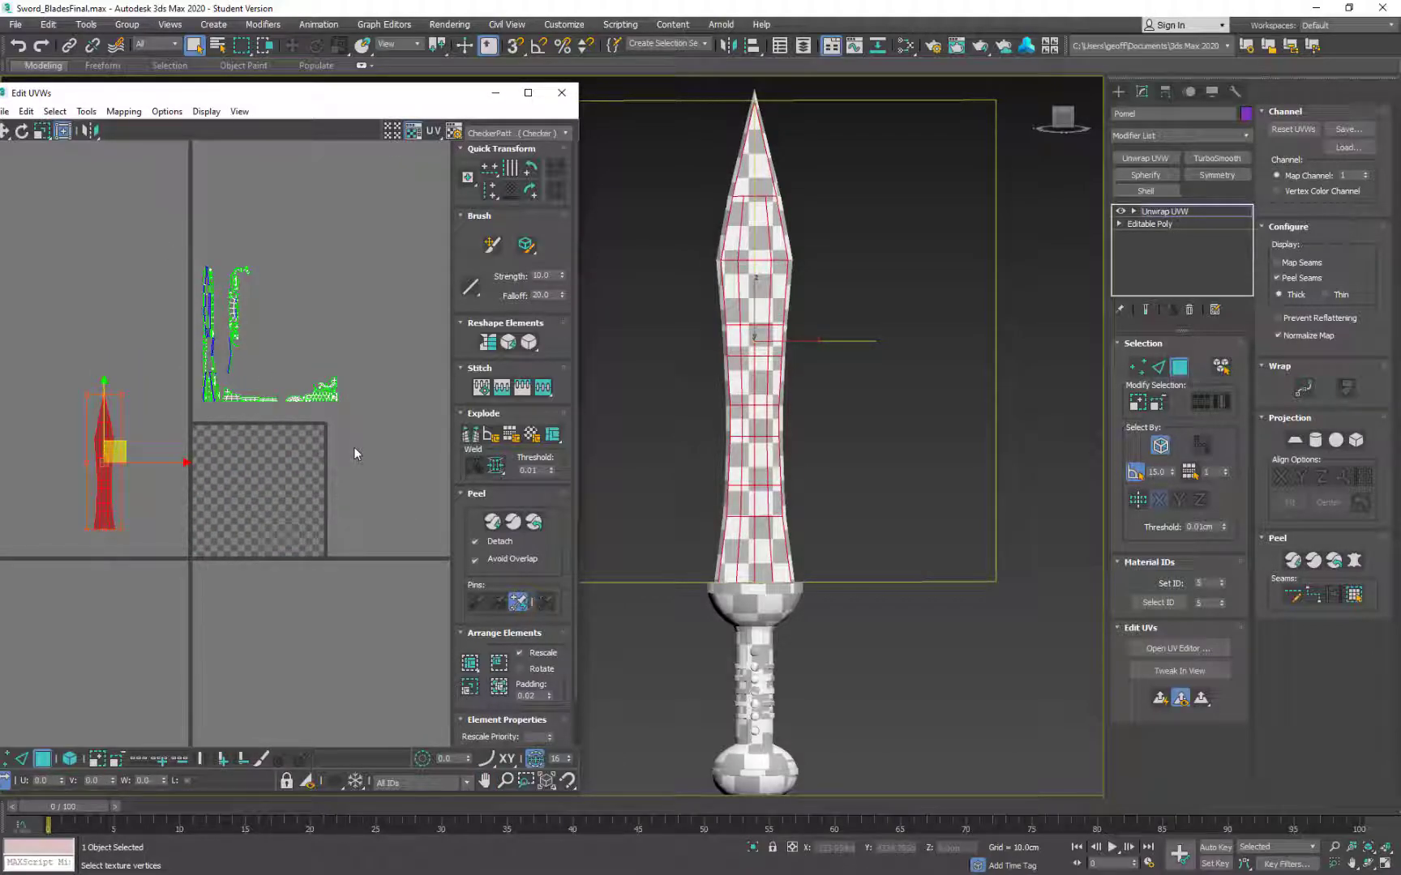
key("ctrl+i")
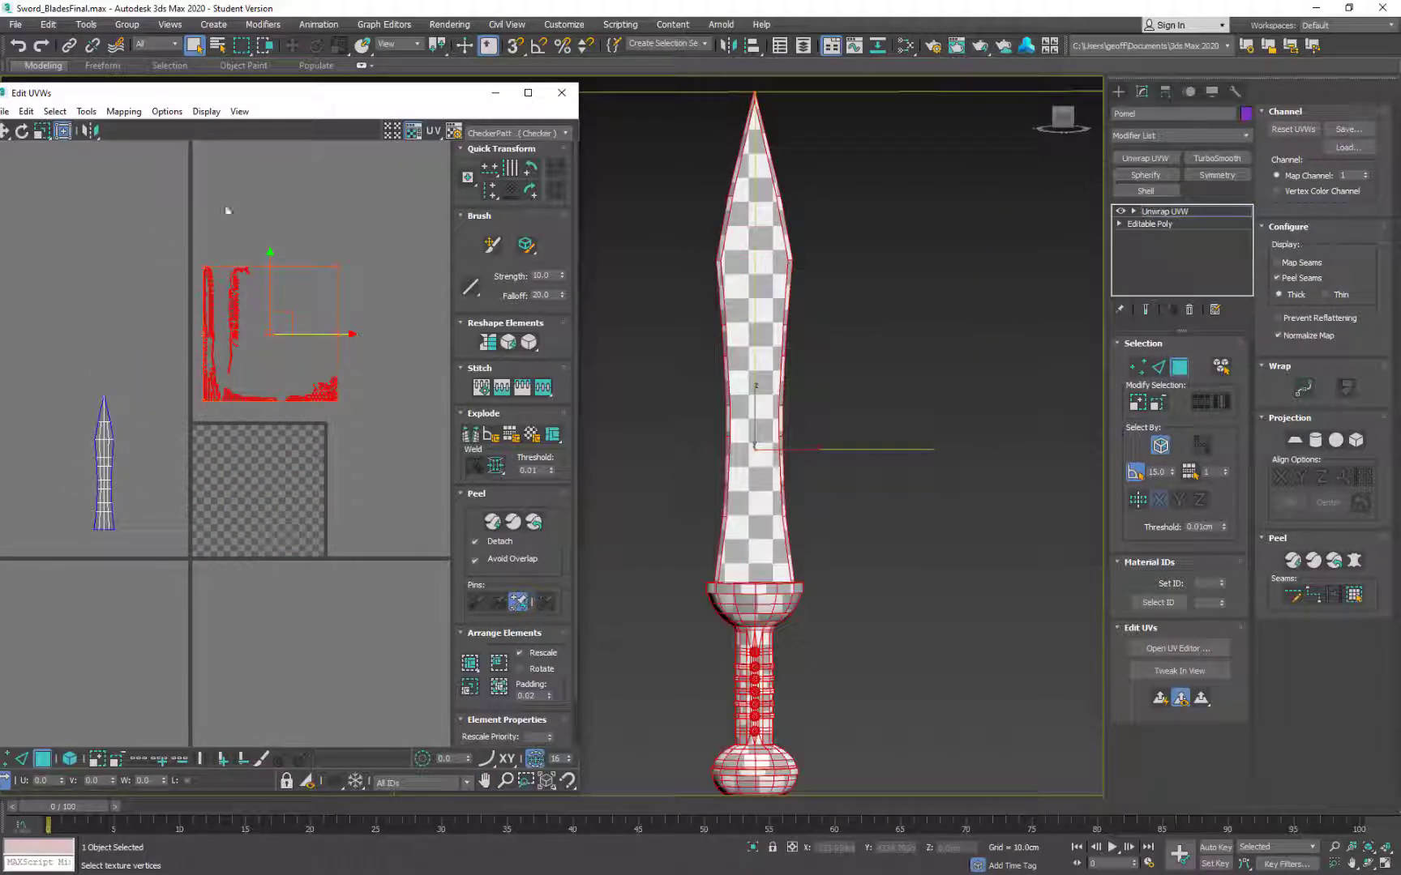
scroll(221, 389, "up", 6)
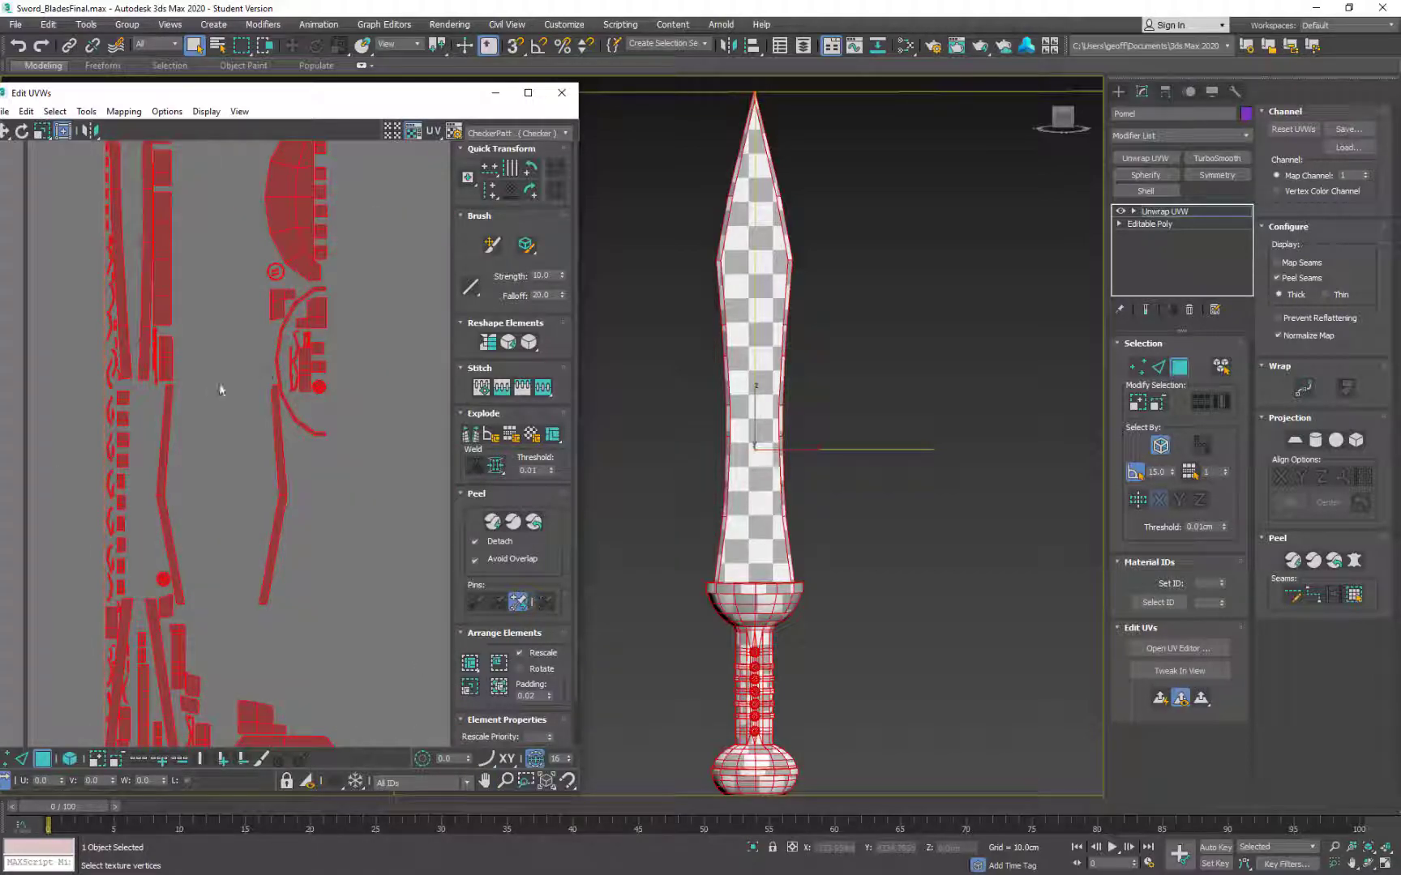
scroll(221, 389, "down", 8)
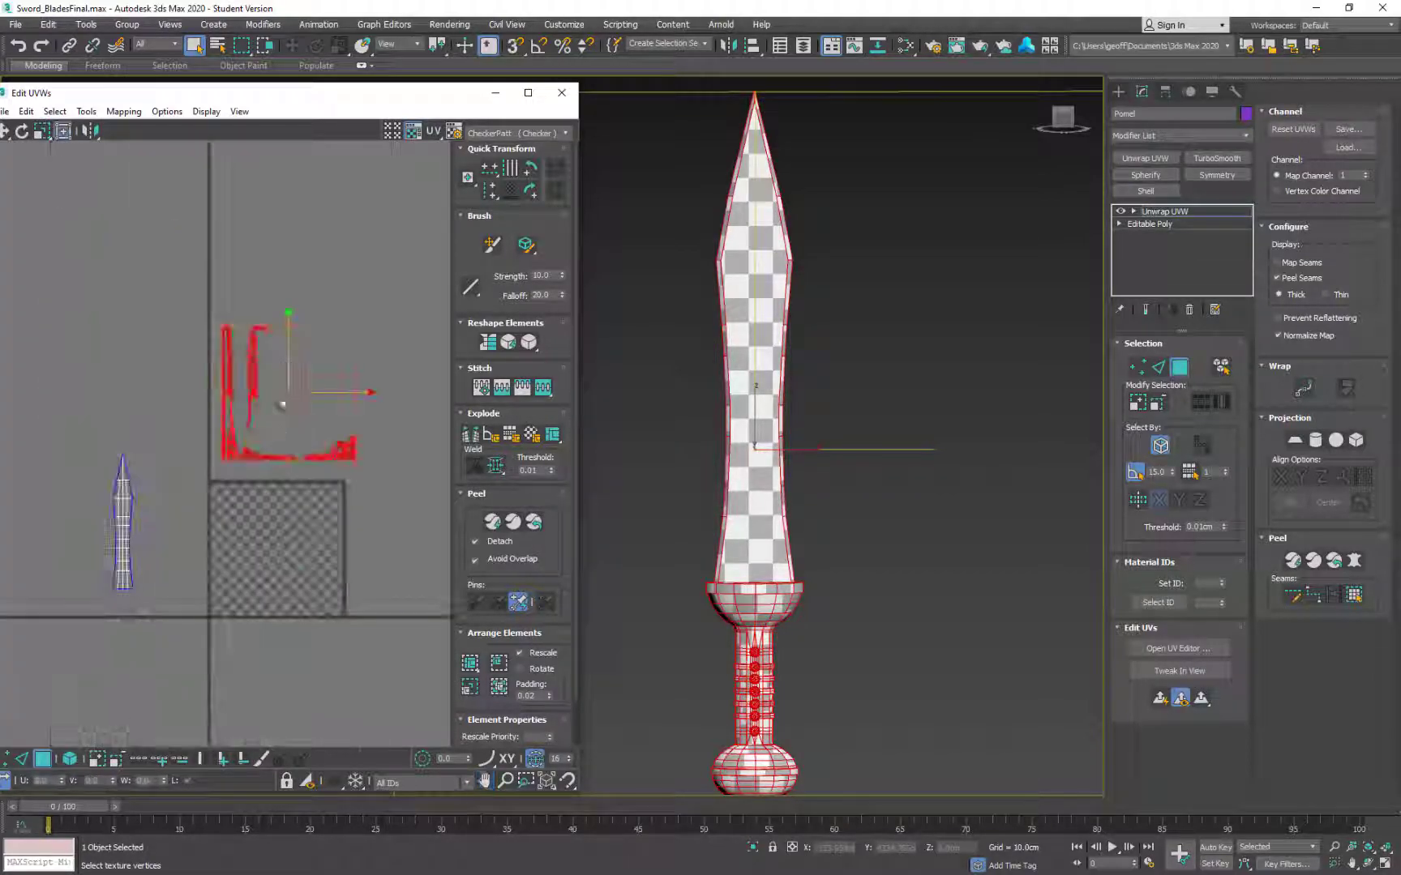
Step: Pack the remaining UV clusters using Non-Convex packing, 0.001 padding, Normalize Clusters and Rescale Clusters
left_click(86, 111)
left_click(143, 317)
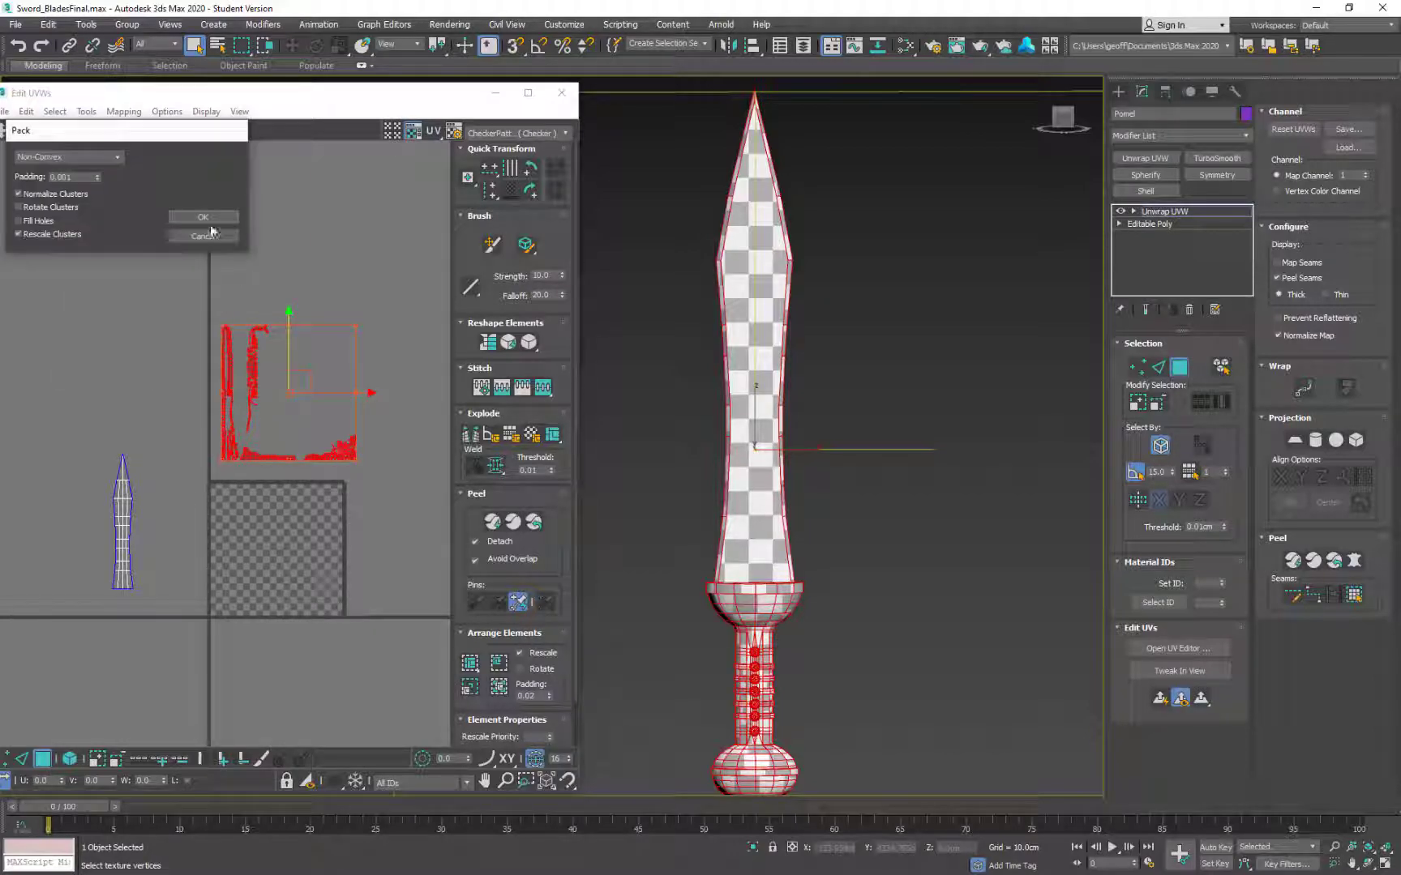
left_click(203, 219)
scroll(287, 506, "up", 3)
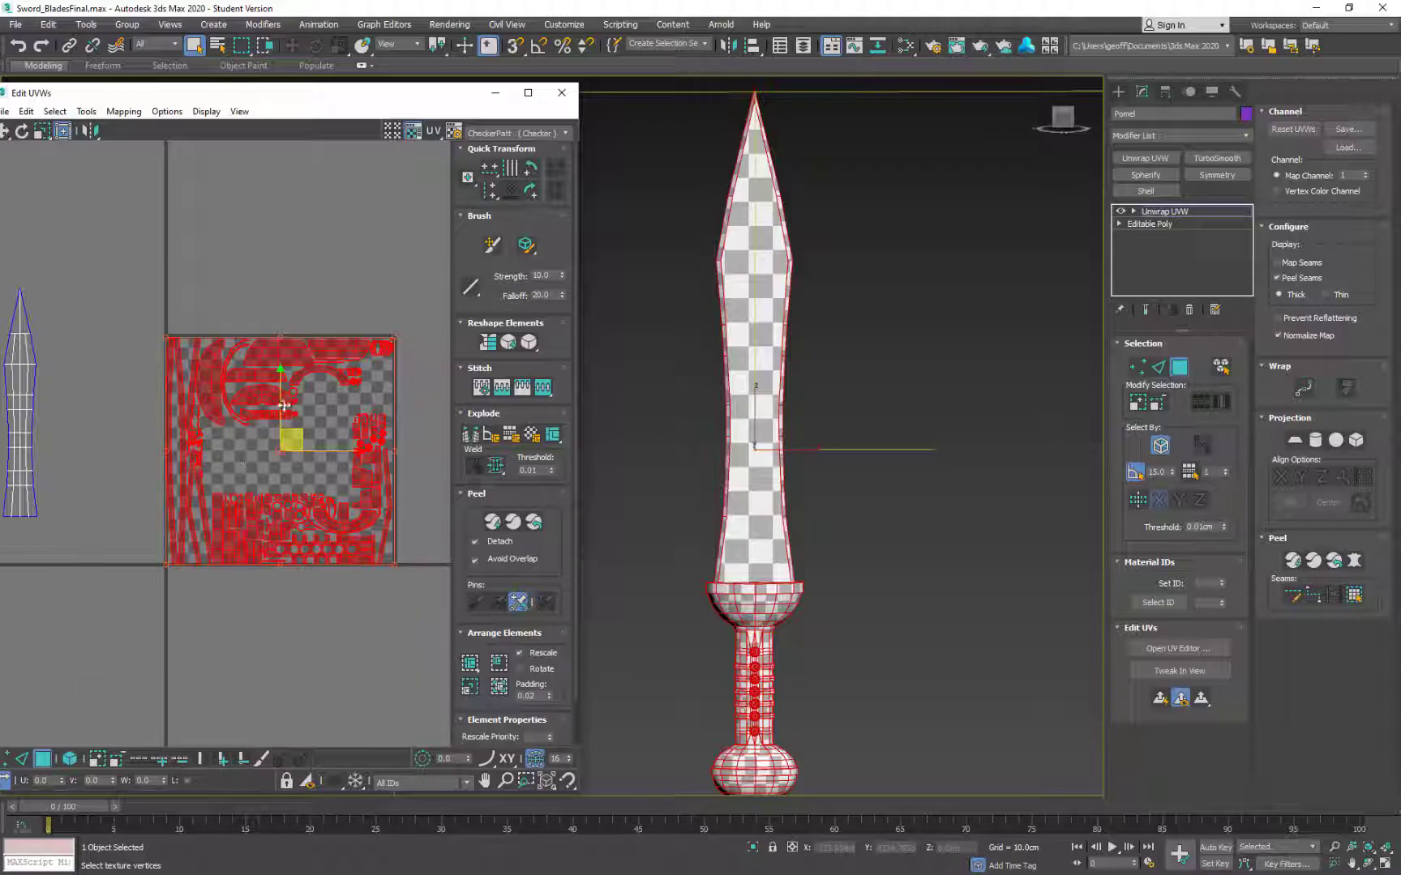
mouse_move(284, 405)
middle_mouse_down()
mouse_move(266, 394)
mouse_move(280, 375)
middle_mouse_up()
Step: Inspect the checker pattern on the hilt, move the packed clusters above the checkered tile and clear the selection
middle_click_drag(781, 555, 789, 506)
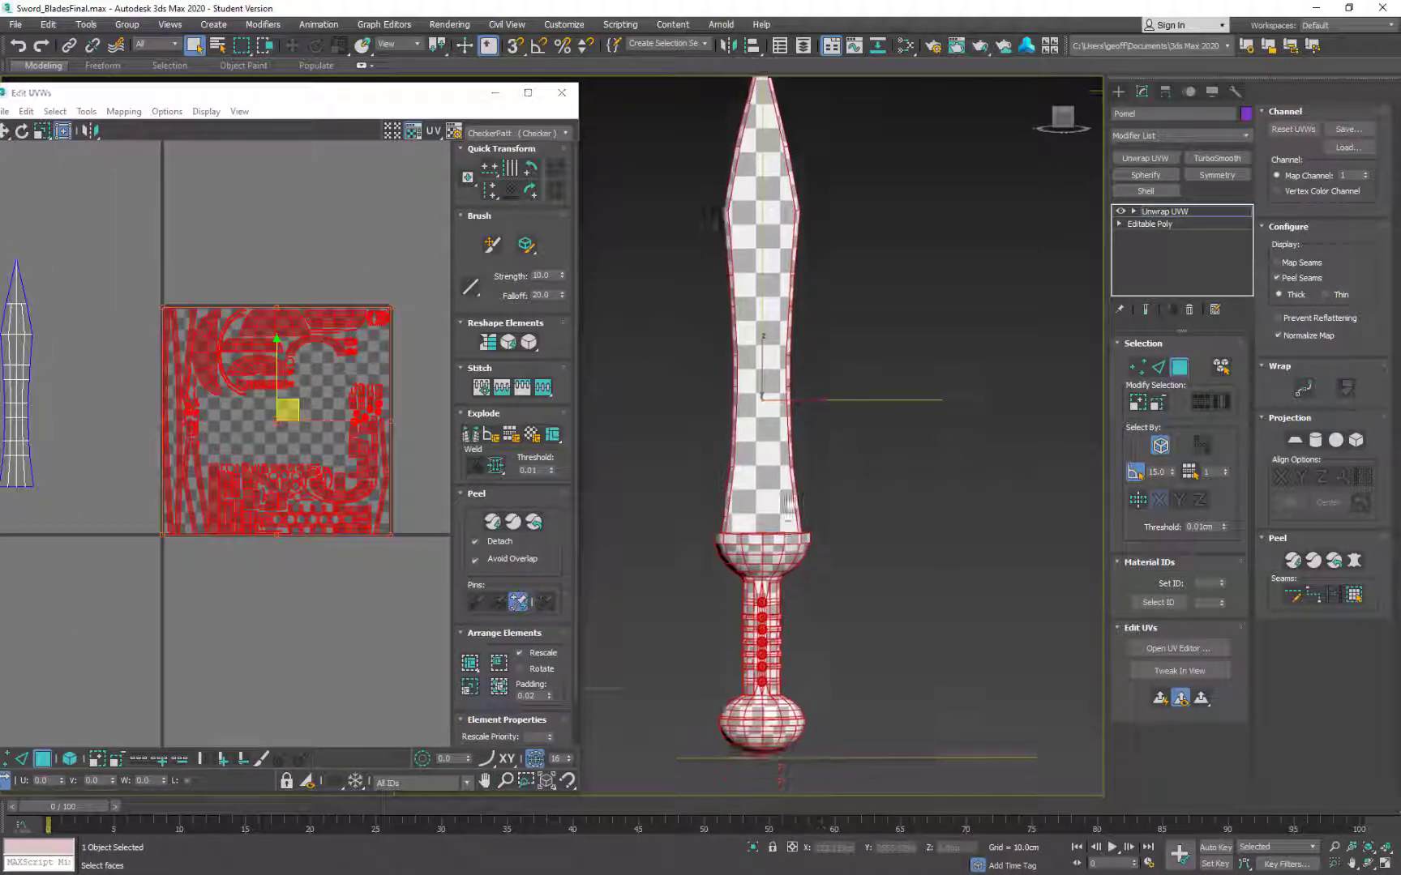
scroll(790, 504, "up", 5)
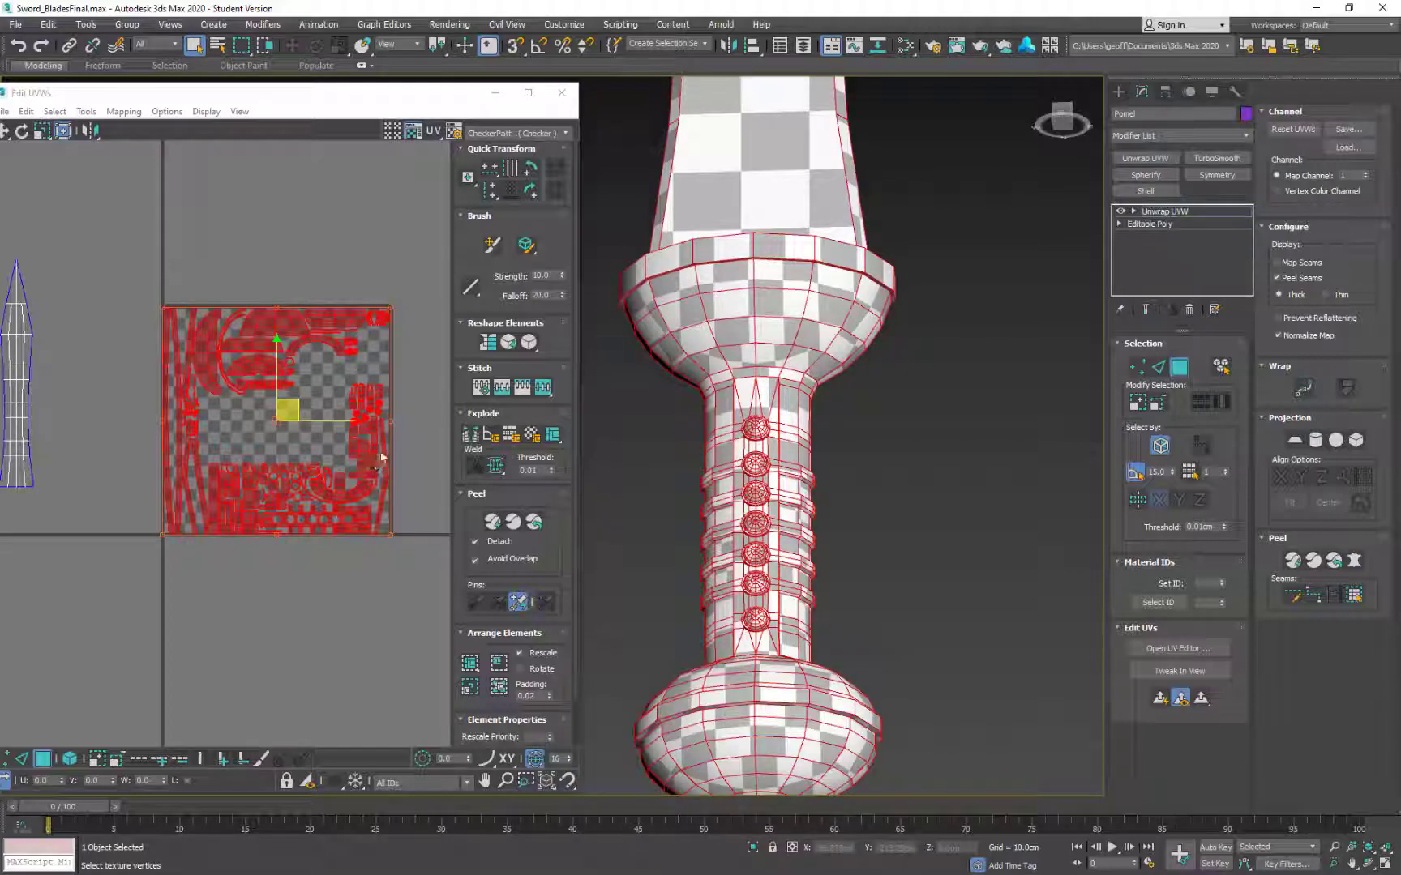
left_click(357, 419)
middle_click_drag(356, 418, 345, 408)
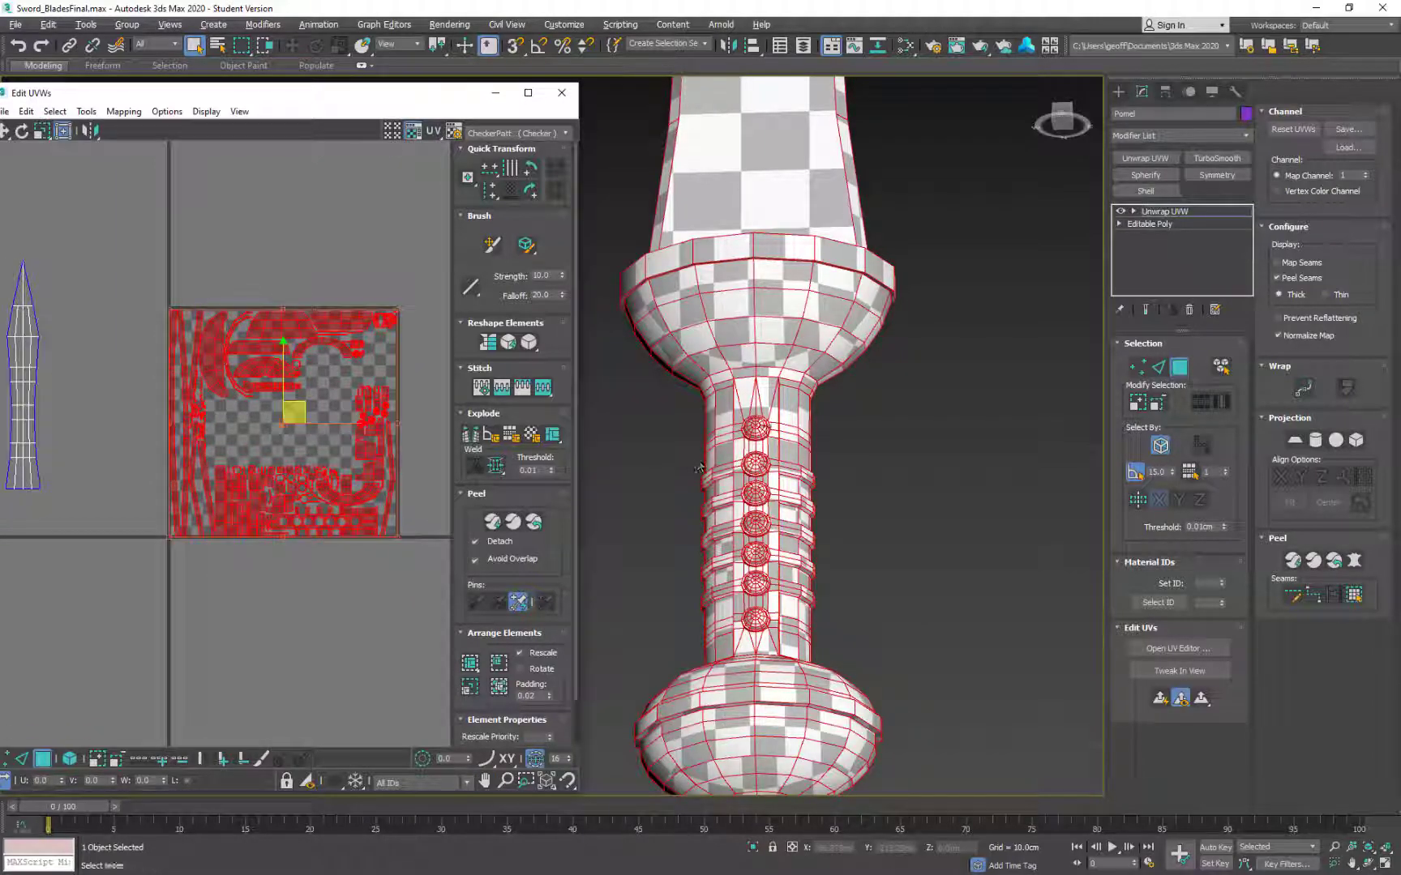
middle_click_drag(760, 572, 789, 446, "alt")
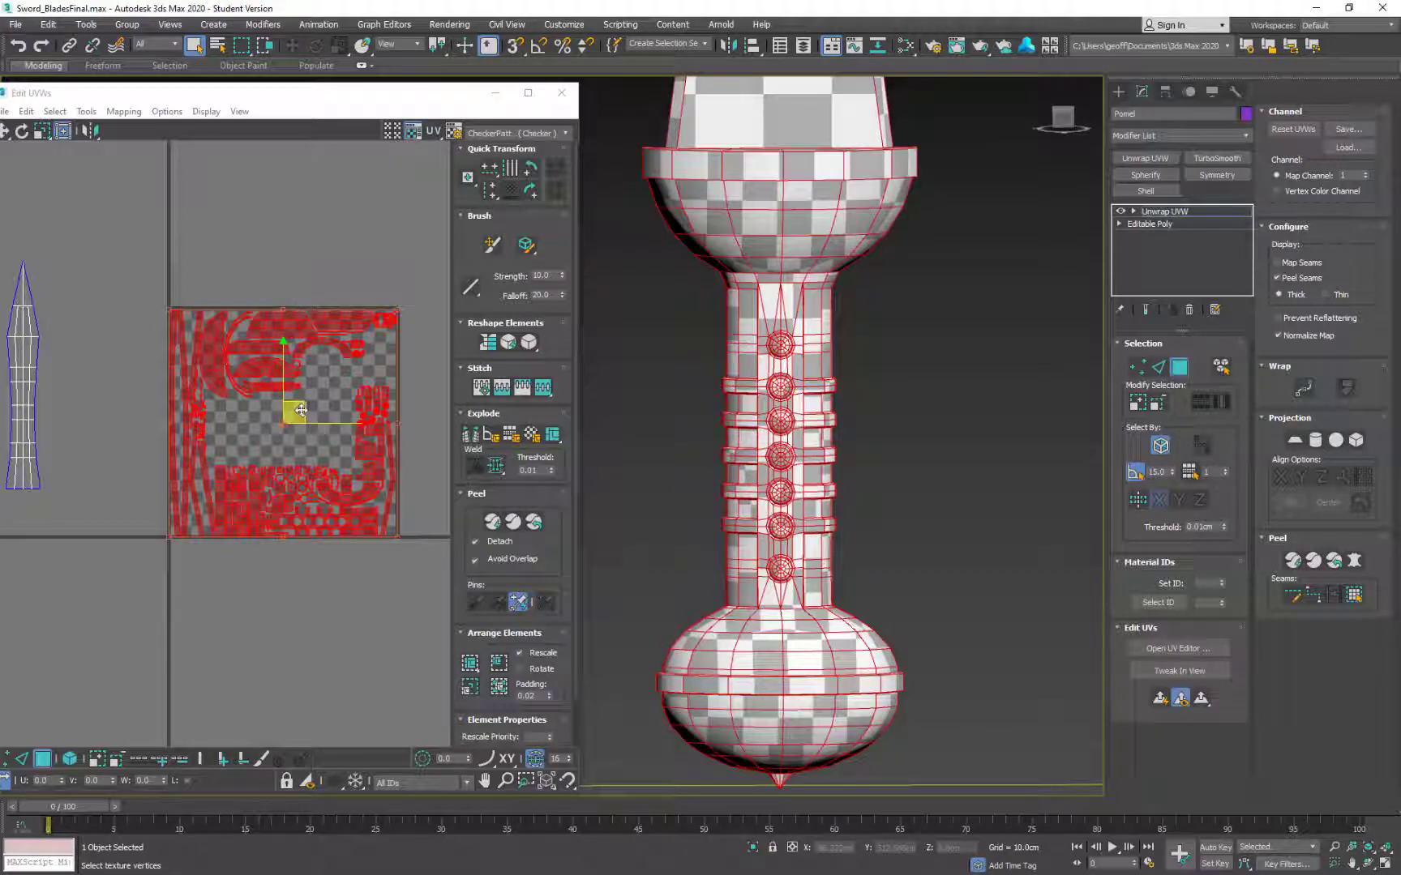
left_click_drag(301, 410, 288, 160)
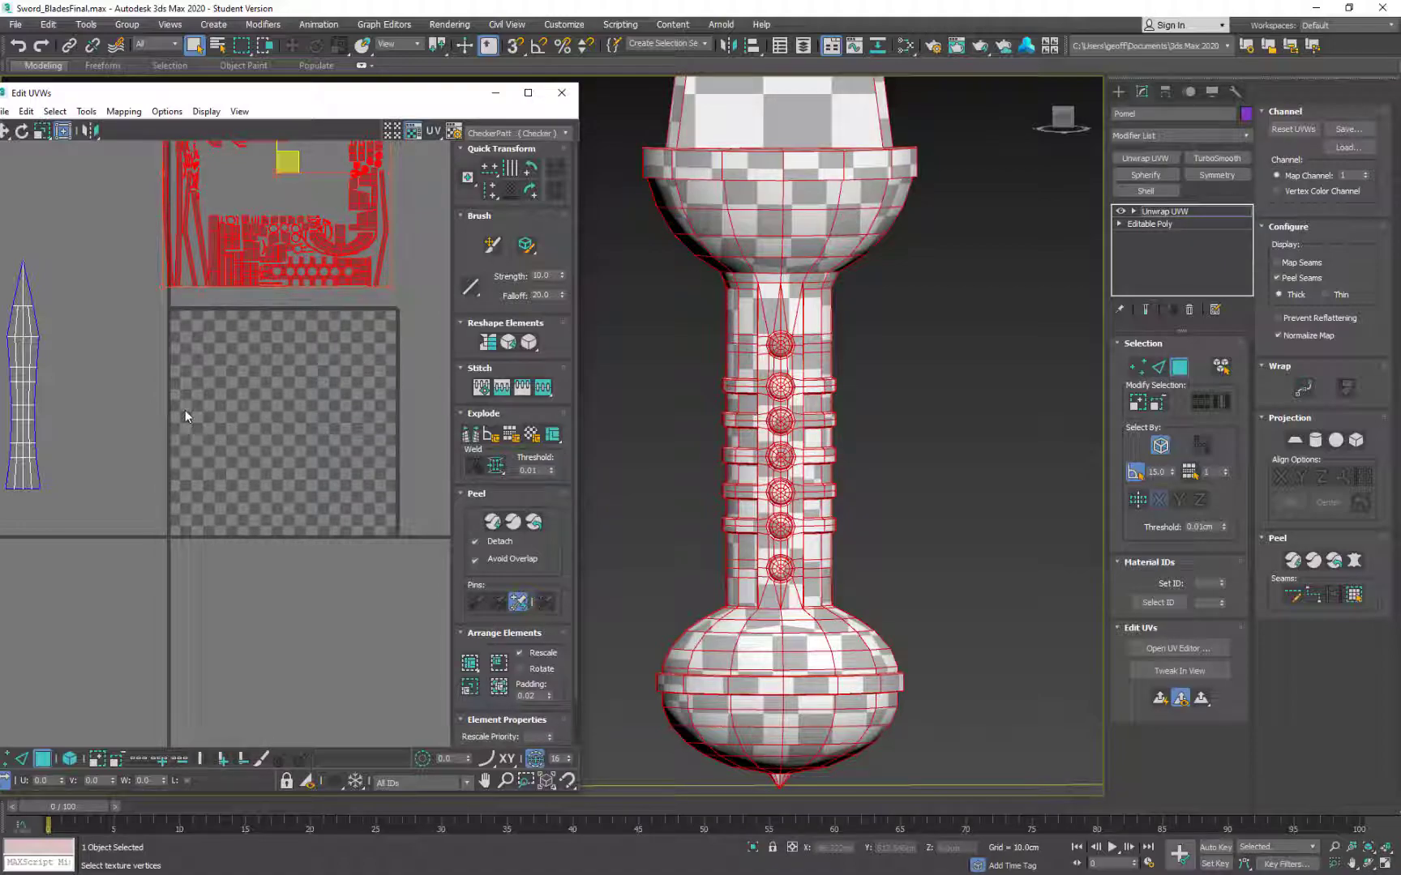
middle_click_drag(291, 420, 282, 589)
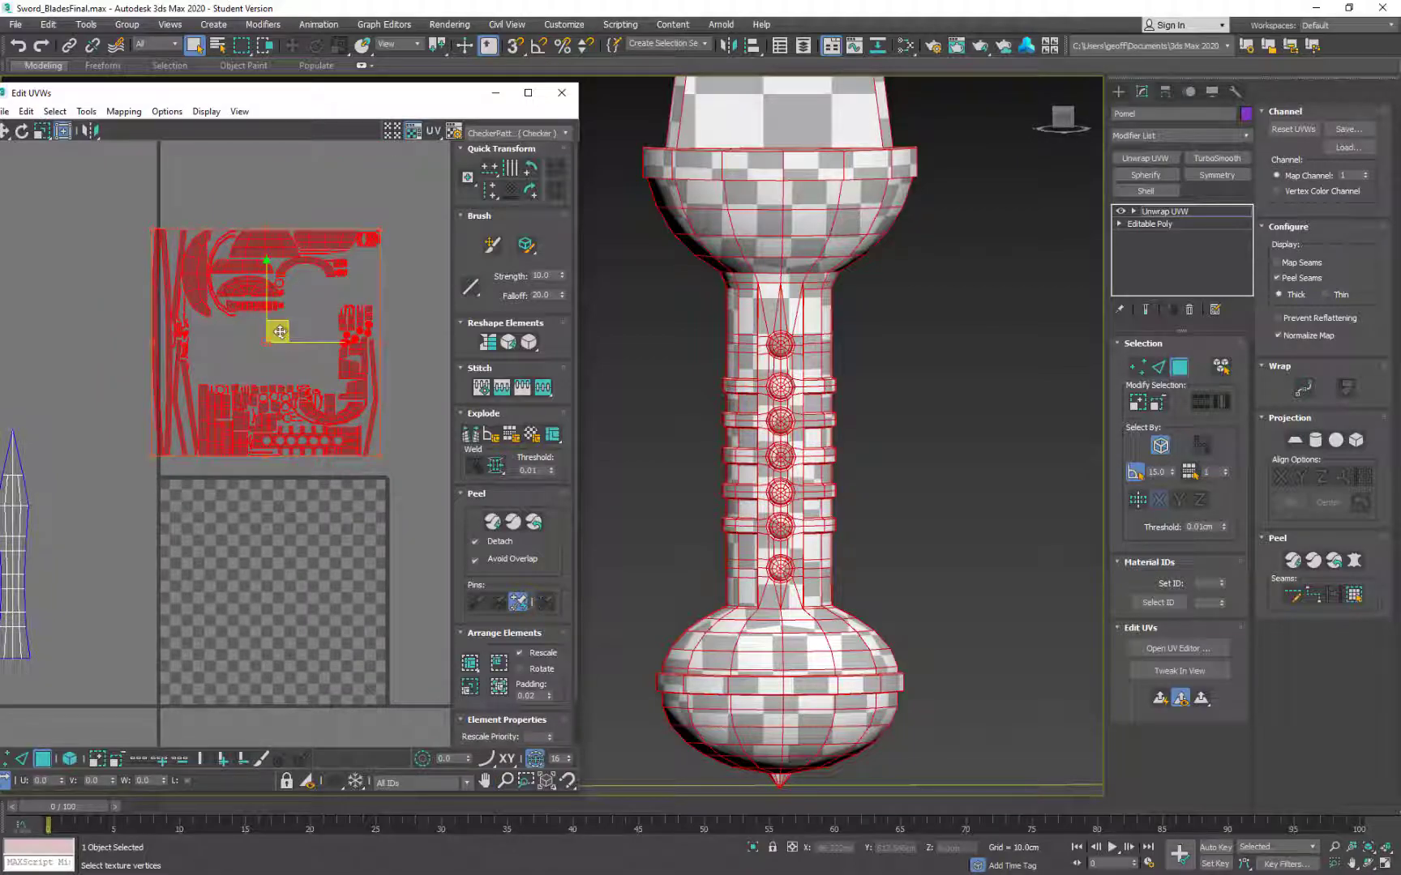
scroll(304, 514, "down", 2)
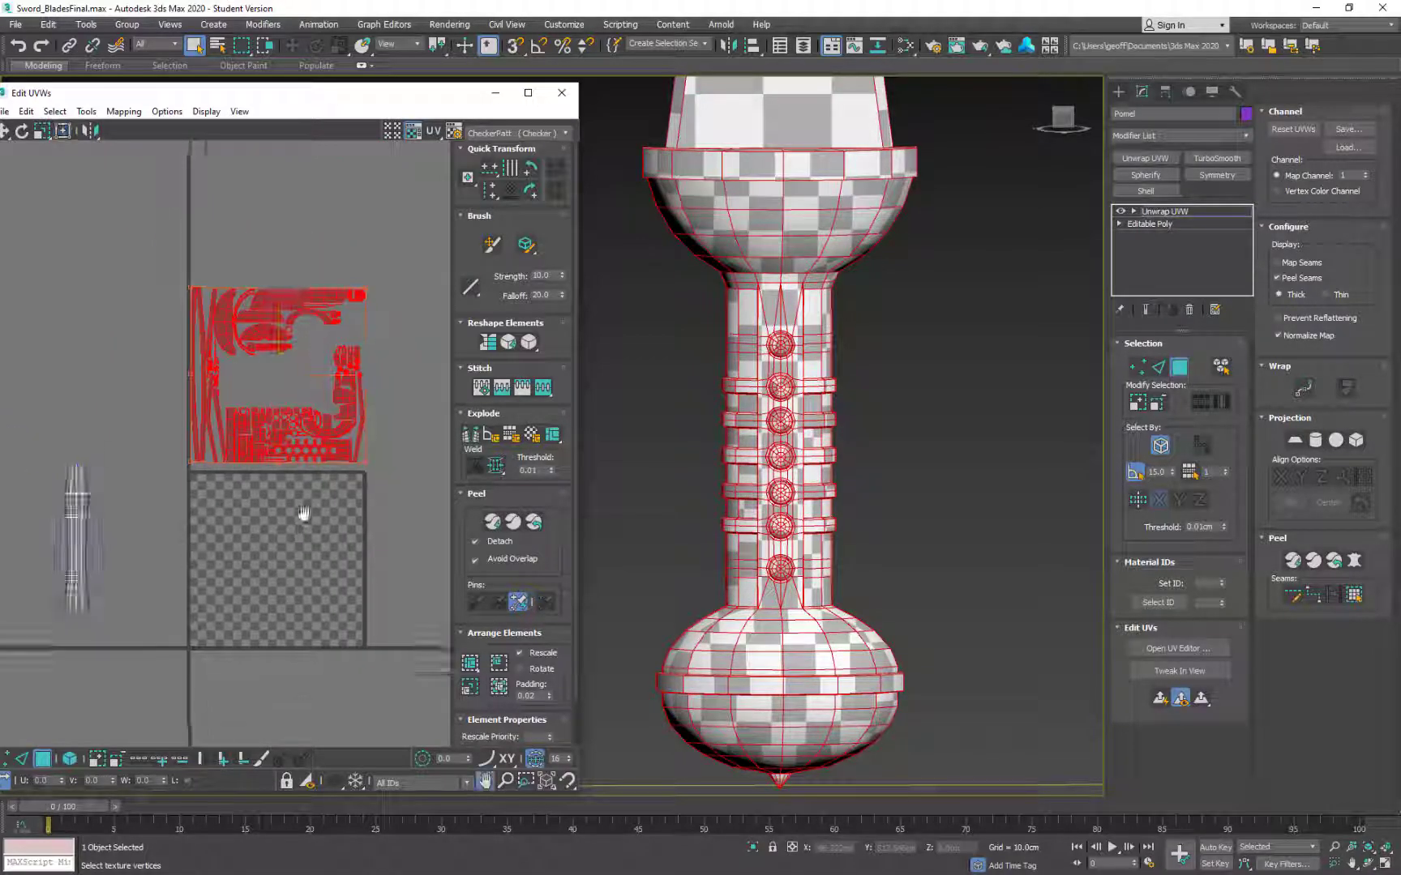
middle_click_drag(304, 513, 299, 497)
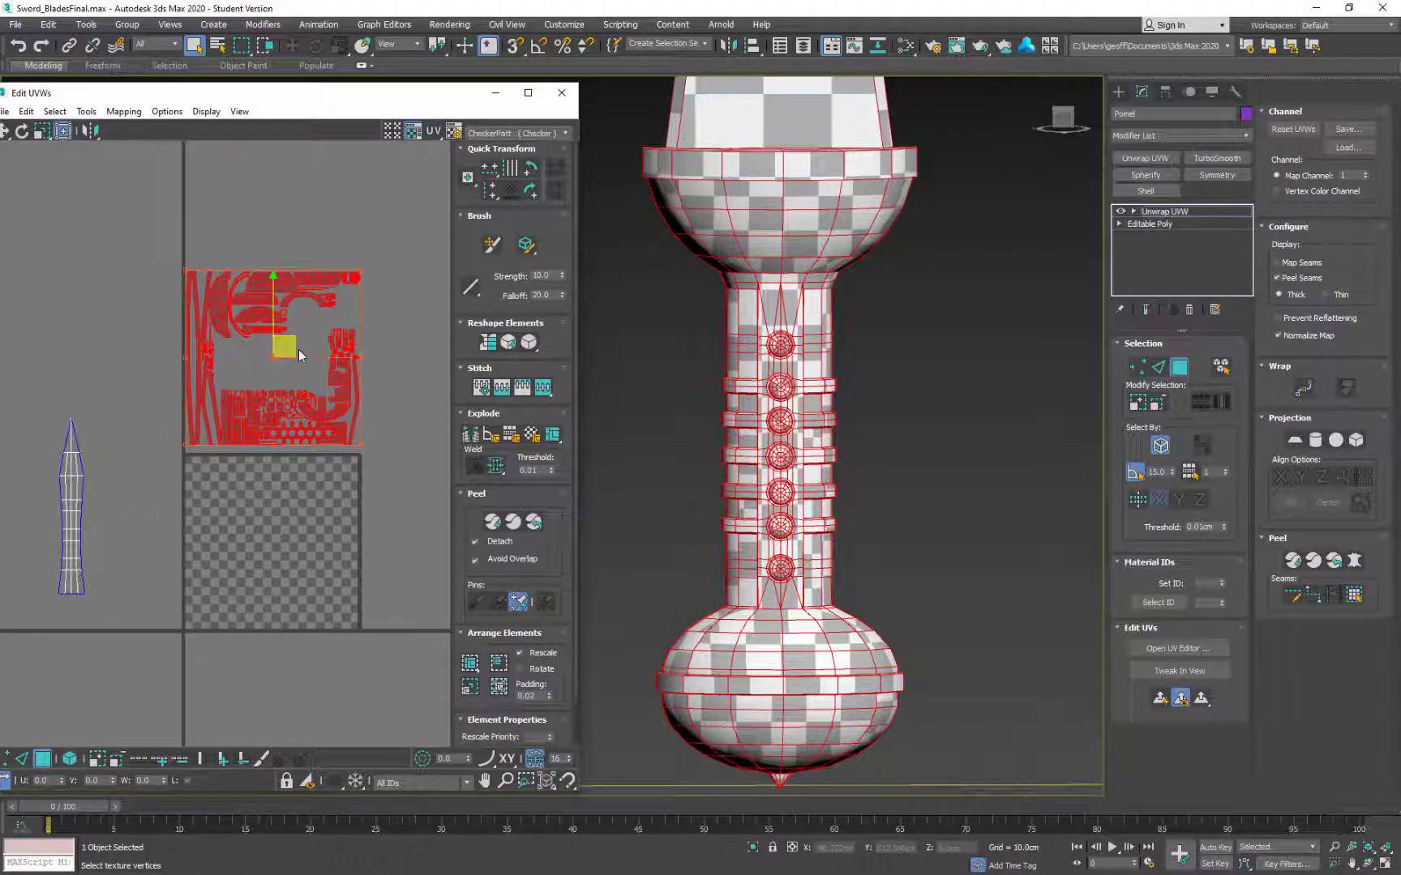
left_click(418, 302)
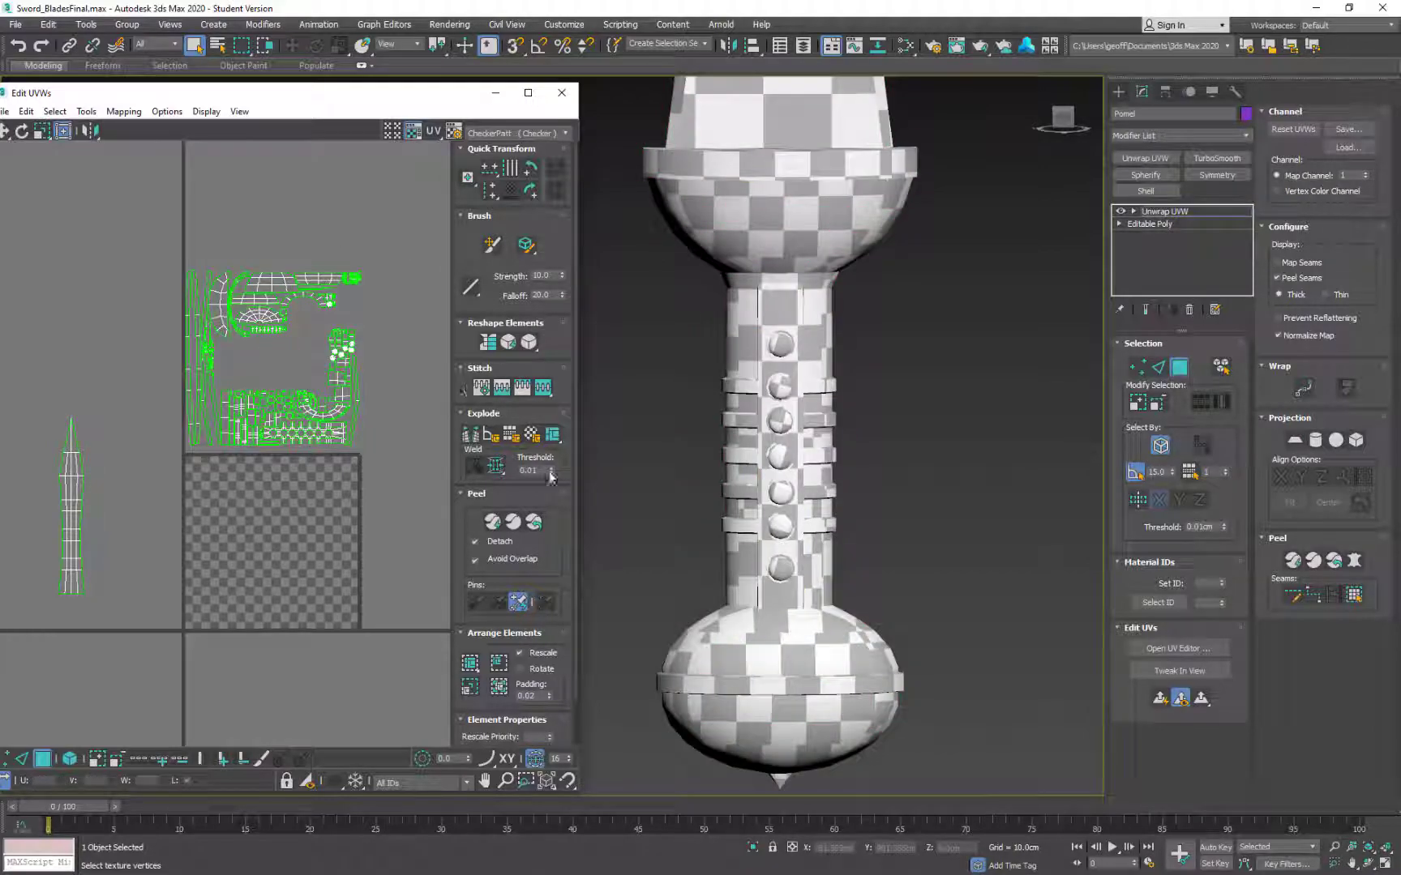
Step: Select only the front-half faces of the bowl-shaped guard below its rim and apply a Quick Planar Map to them
left_click(830, 186)
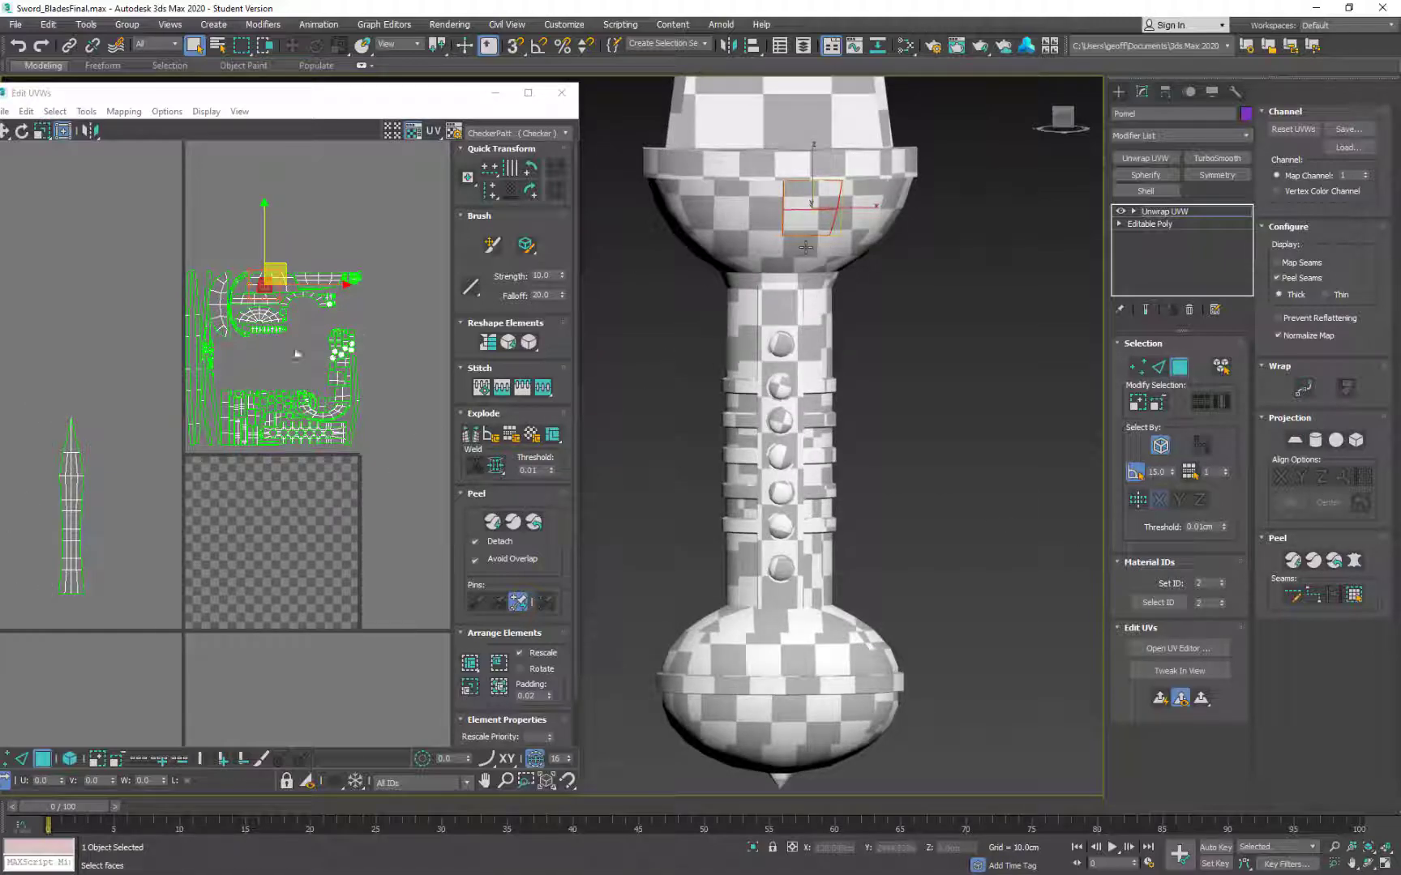
middle_click_drag(870, 274, 945, 233, "alt")
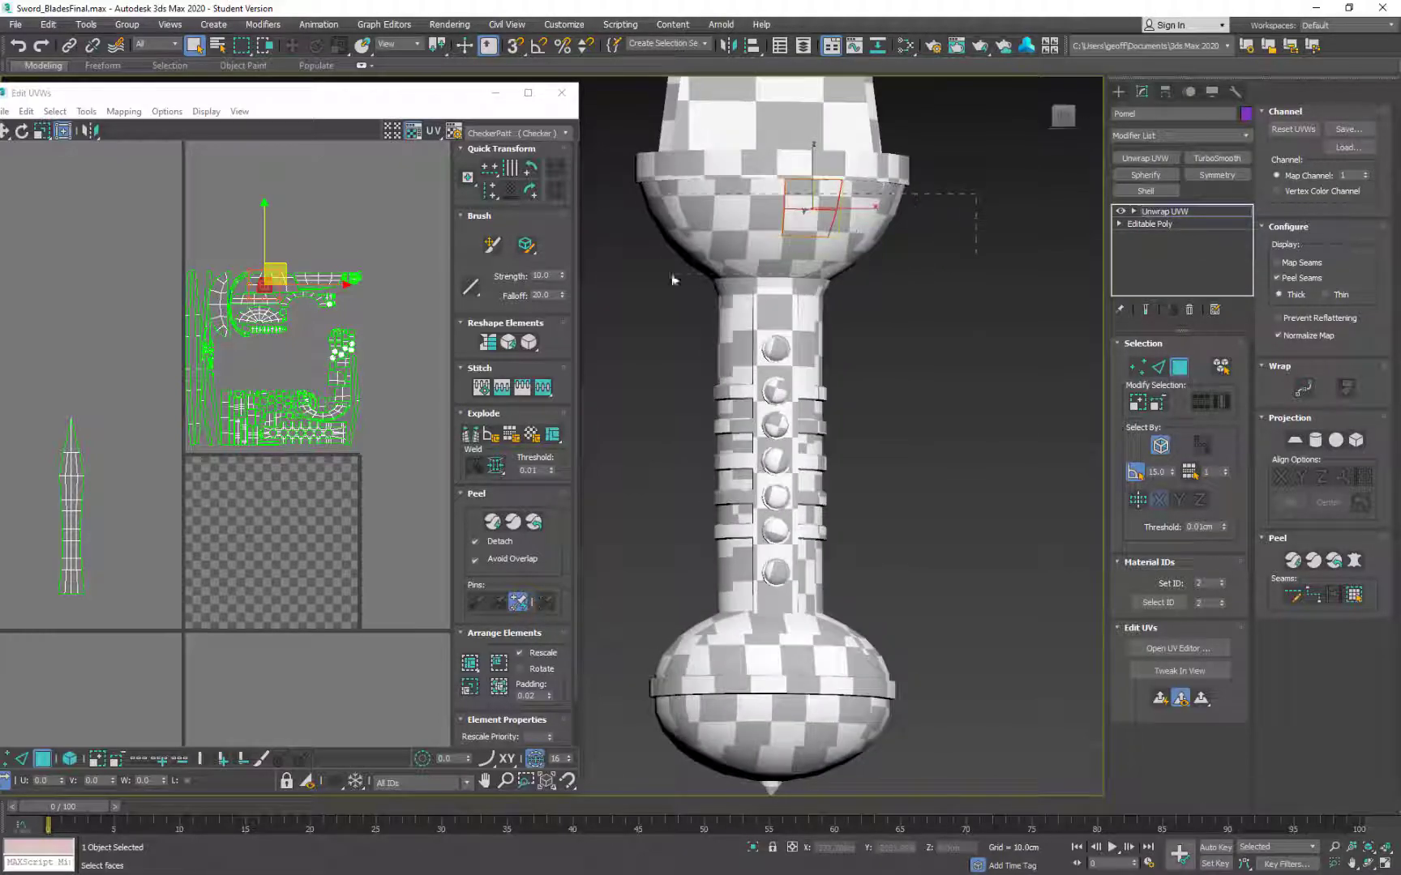
left_click_drag(672, 280, 616, 272)
left_click_drag(973, 344, 695, 284, "alt")
middle_click_drag(1003, 387, 879, 347, "alt")
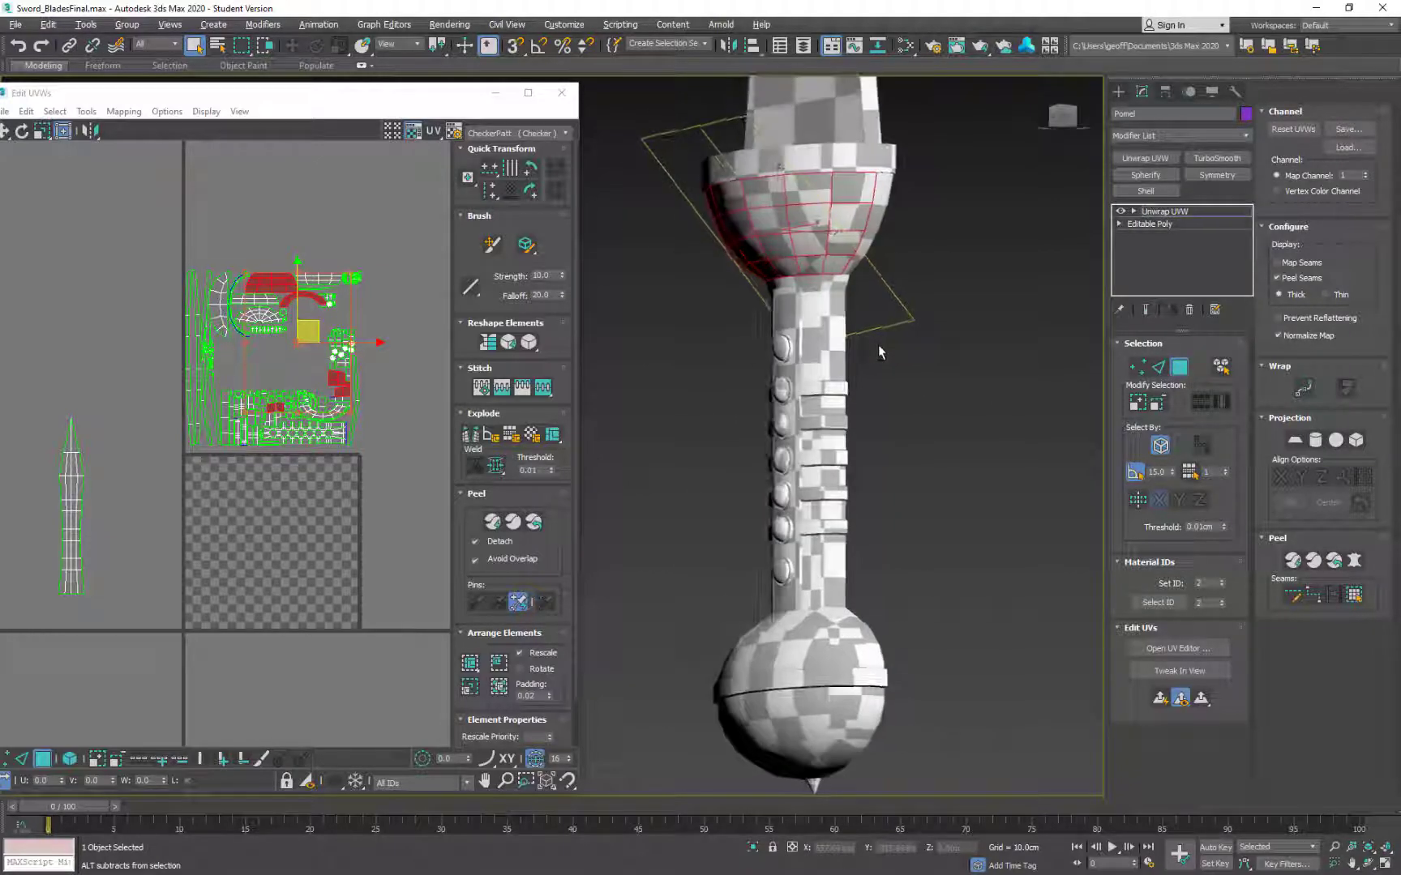
middle_click_drag(907, 243, 946, 214, "alt")
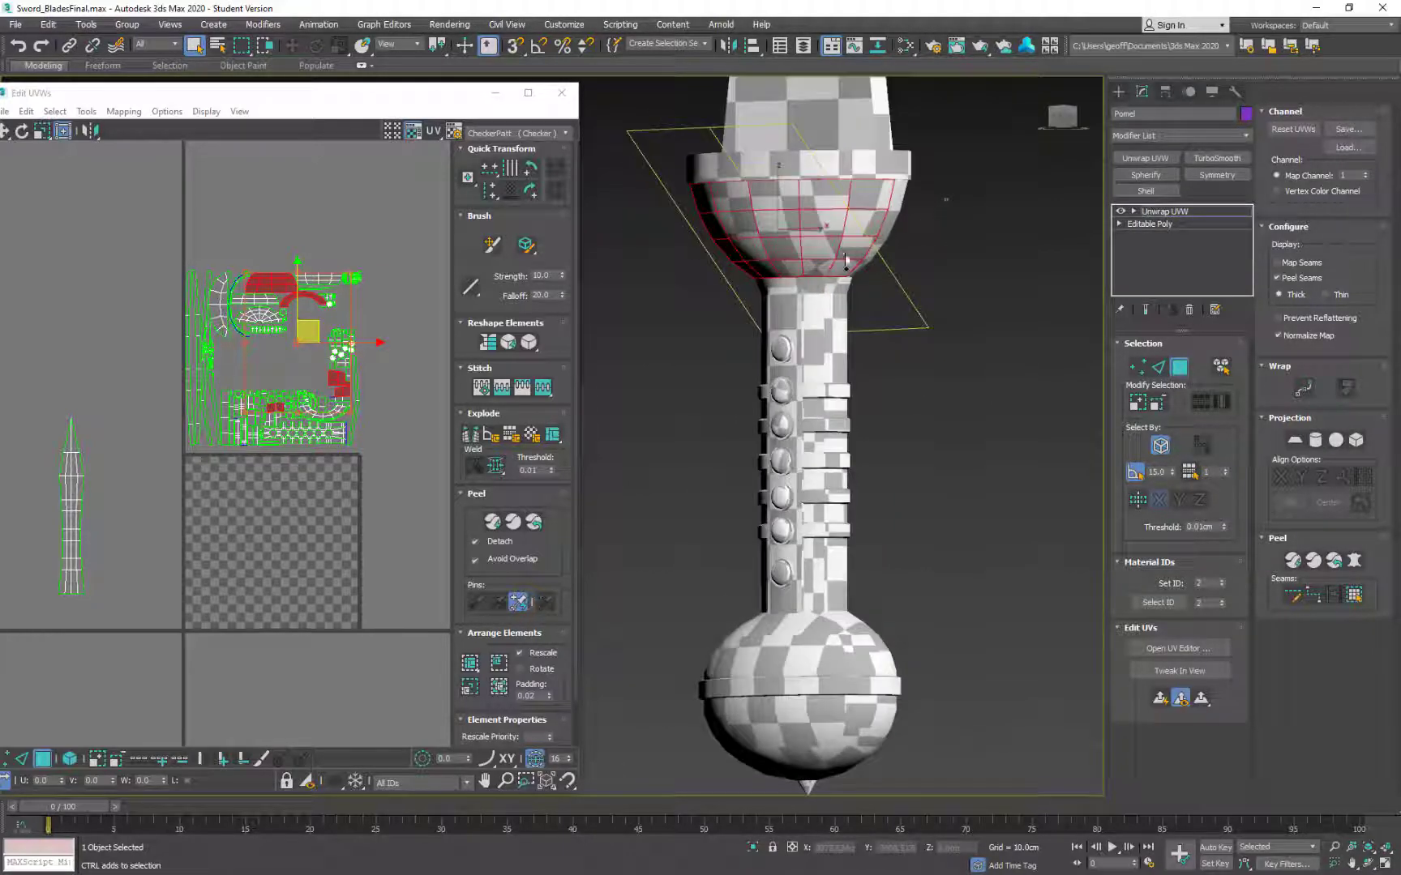
left_click_drag(845, 261, 819, 272, "ctrl")
mouse_move(926, 293)
middle_mouse_down("alt")
mouse_move(963, 268)
mouse_move(1002, 270)
mouse_move(992, 265)
middle_mouse_up("alt")
key("F2")
mouse_move(1010, 342)
middle_mouse_down("alt")
mouse_move(954, 295)
mouse_move(940, 336)
mouse_move(875, 405)
mouse_move(995, 419)
mouse_move(900, 372)
mouse_move(882, 313)
mouse_move(809, 301)
mouse_move(742, 391)
middle_mouse_up("alt")
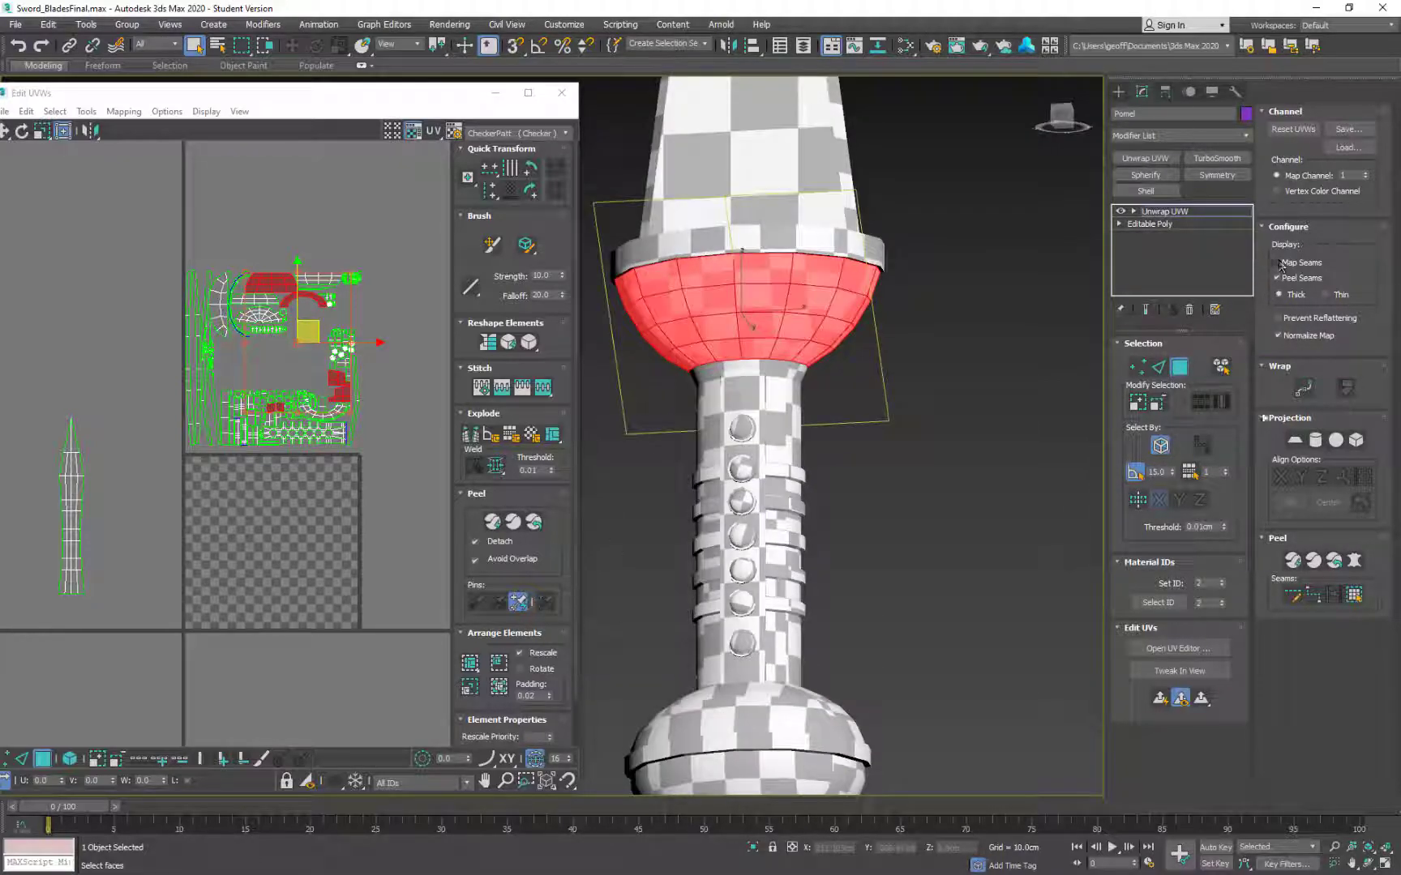
left_click(1159, 699)
middle_click_drag(739, 366, 723, 284, "alt")
scroll(823, 384, "up", 5)
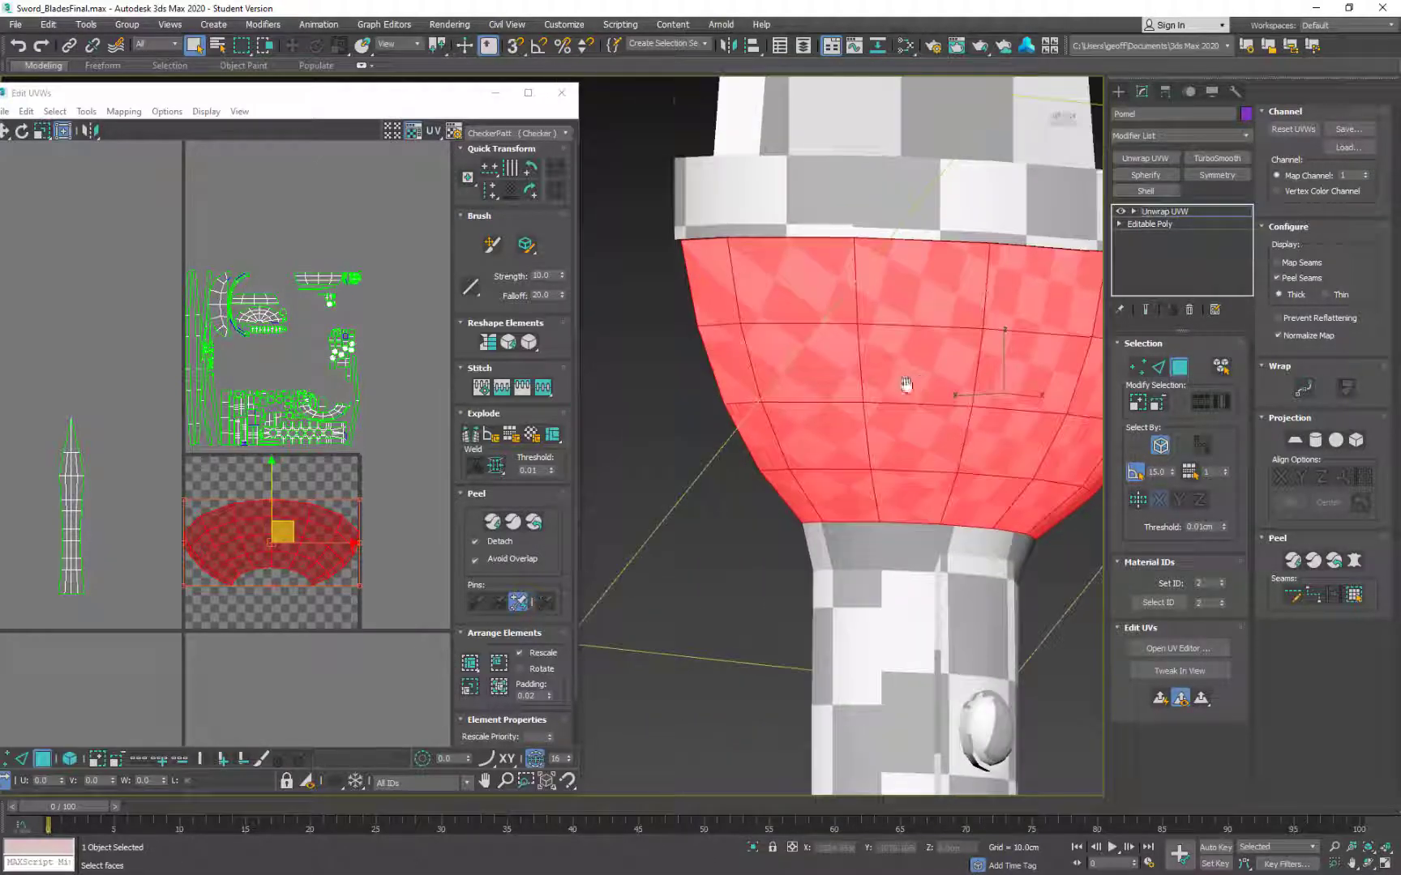
key("F2")
scroll(612, 291, "down", 5)
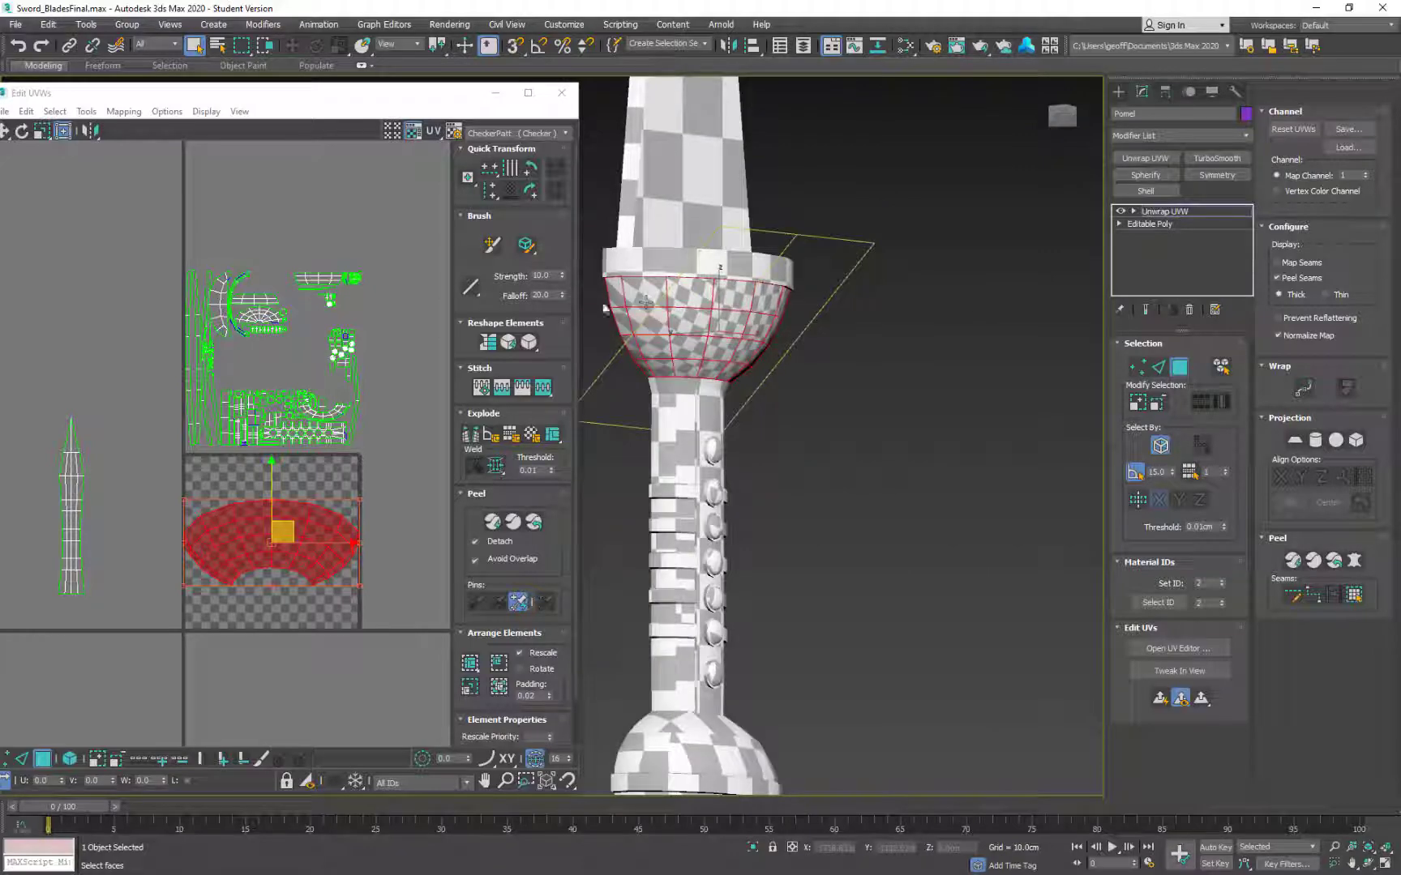
Step: Try Straighten Selection on the guard bowl's UV cluster and check the checker pattern on the model
middle_click_drag(407, 443, 399, 362)
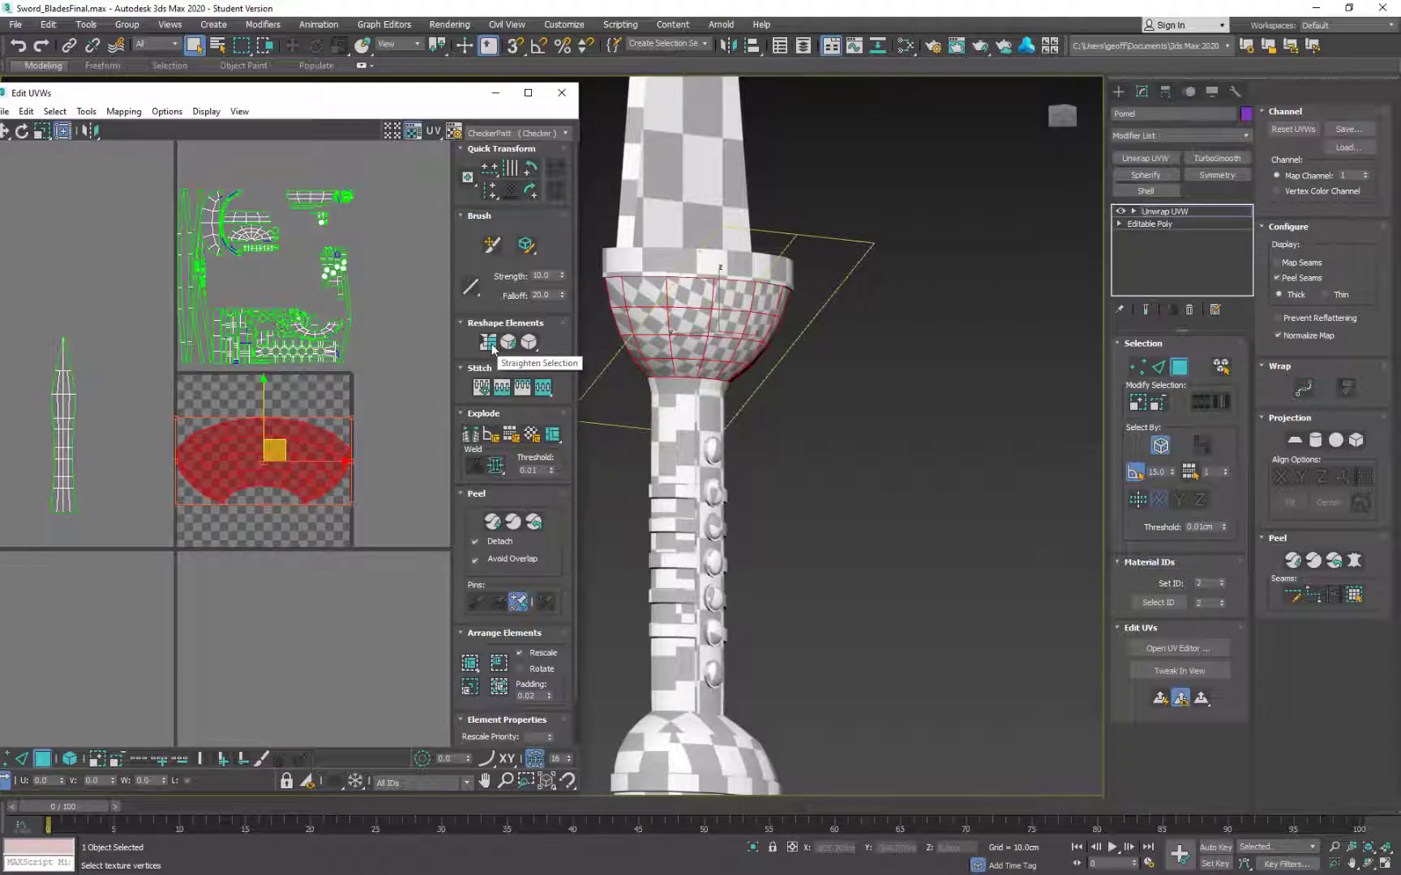
left_click(489, 343)
middle_click_drag(717, 390, 668, 317, "alt")
middle_click_drag(770, 328, 777, 328, "alt")
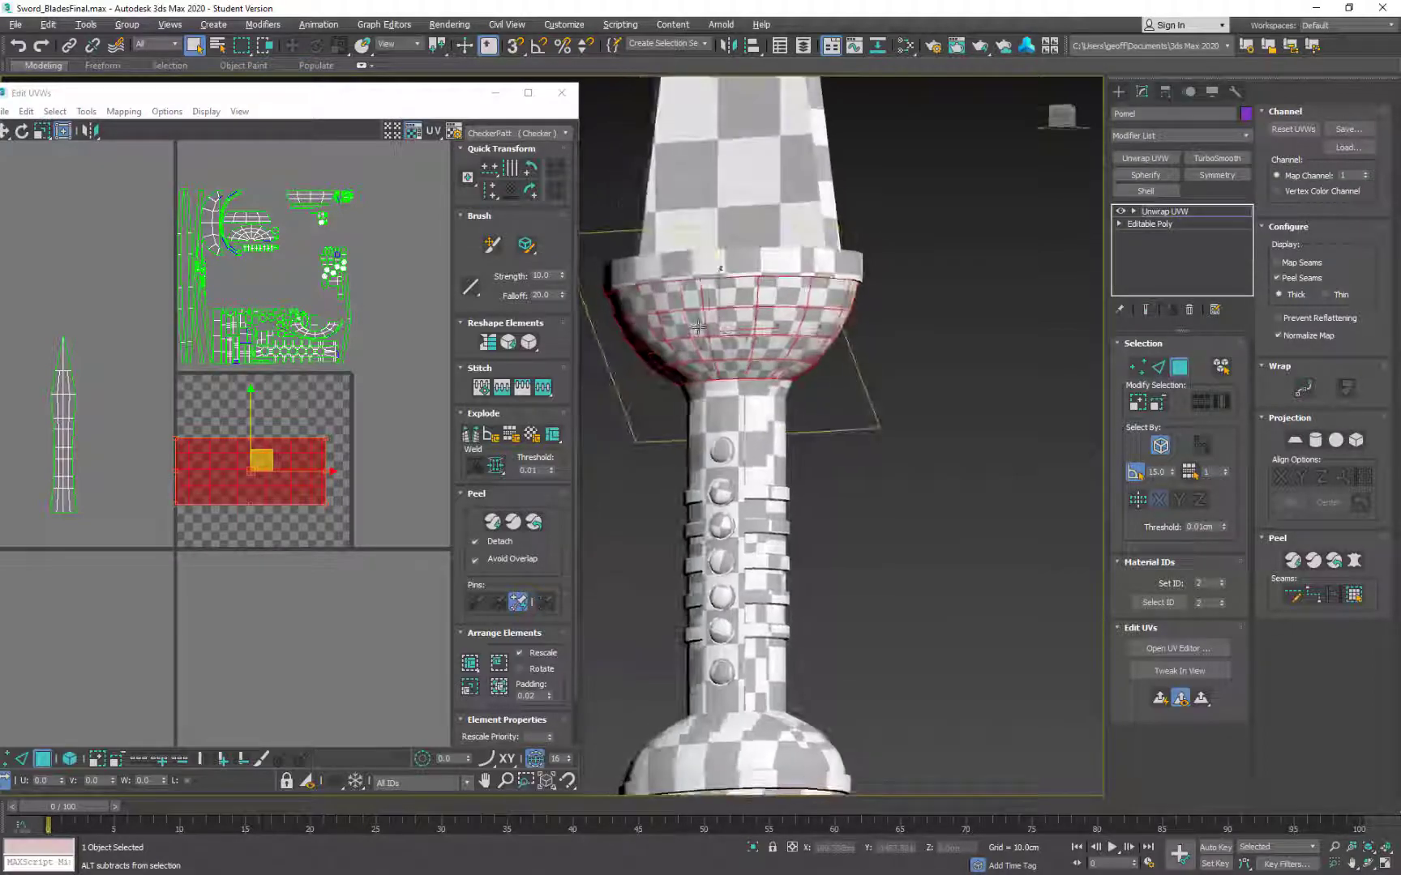
Step: Relax the guard bowl's UV cluster until flat and inspect the checker pattern on its curved faces
left_click(508, 342)
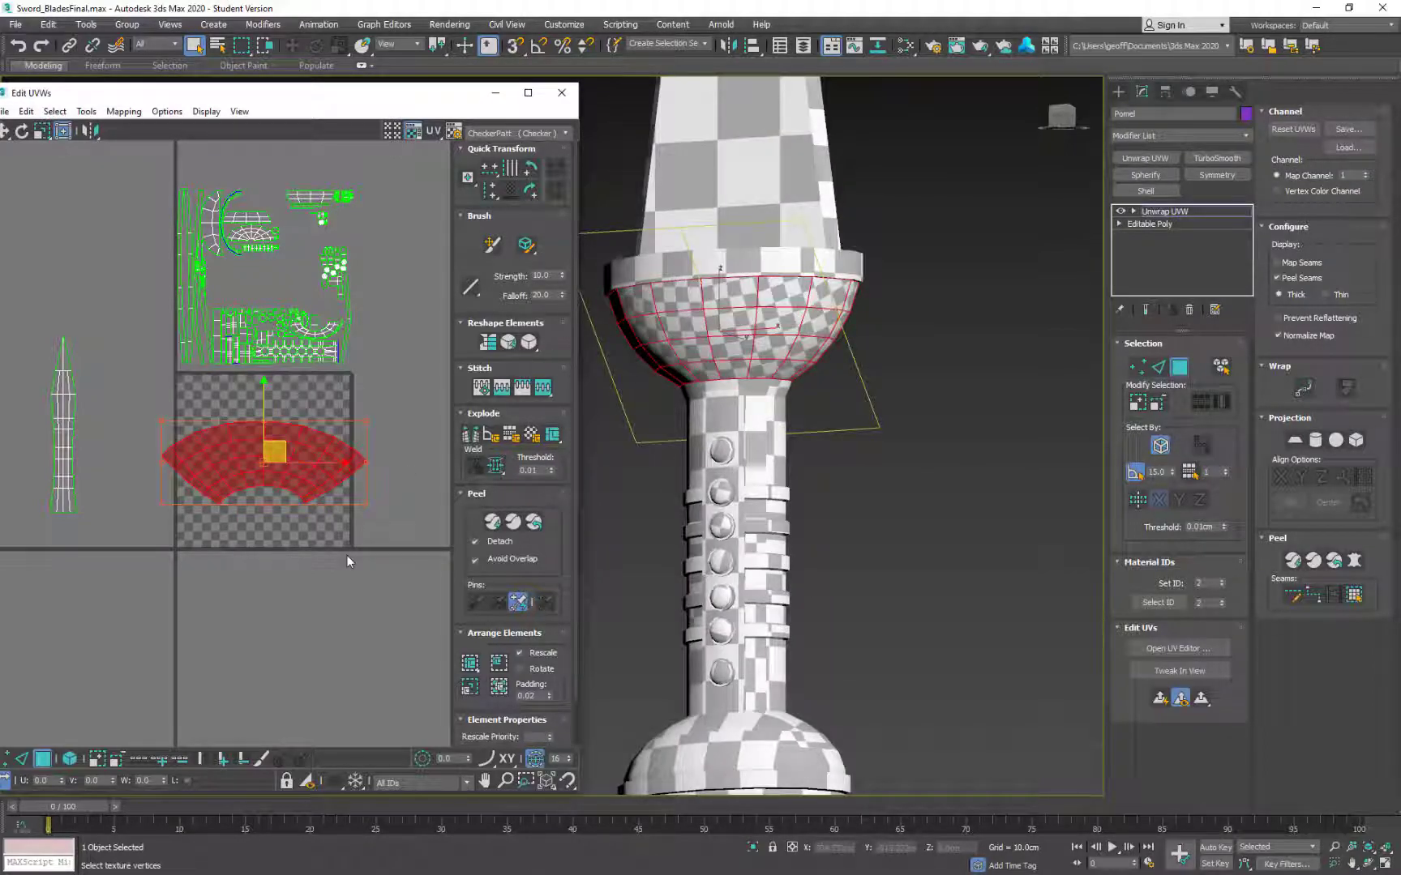
middle_click_drag(757, 376, 705, 304, "alt")
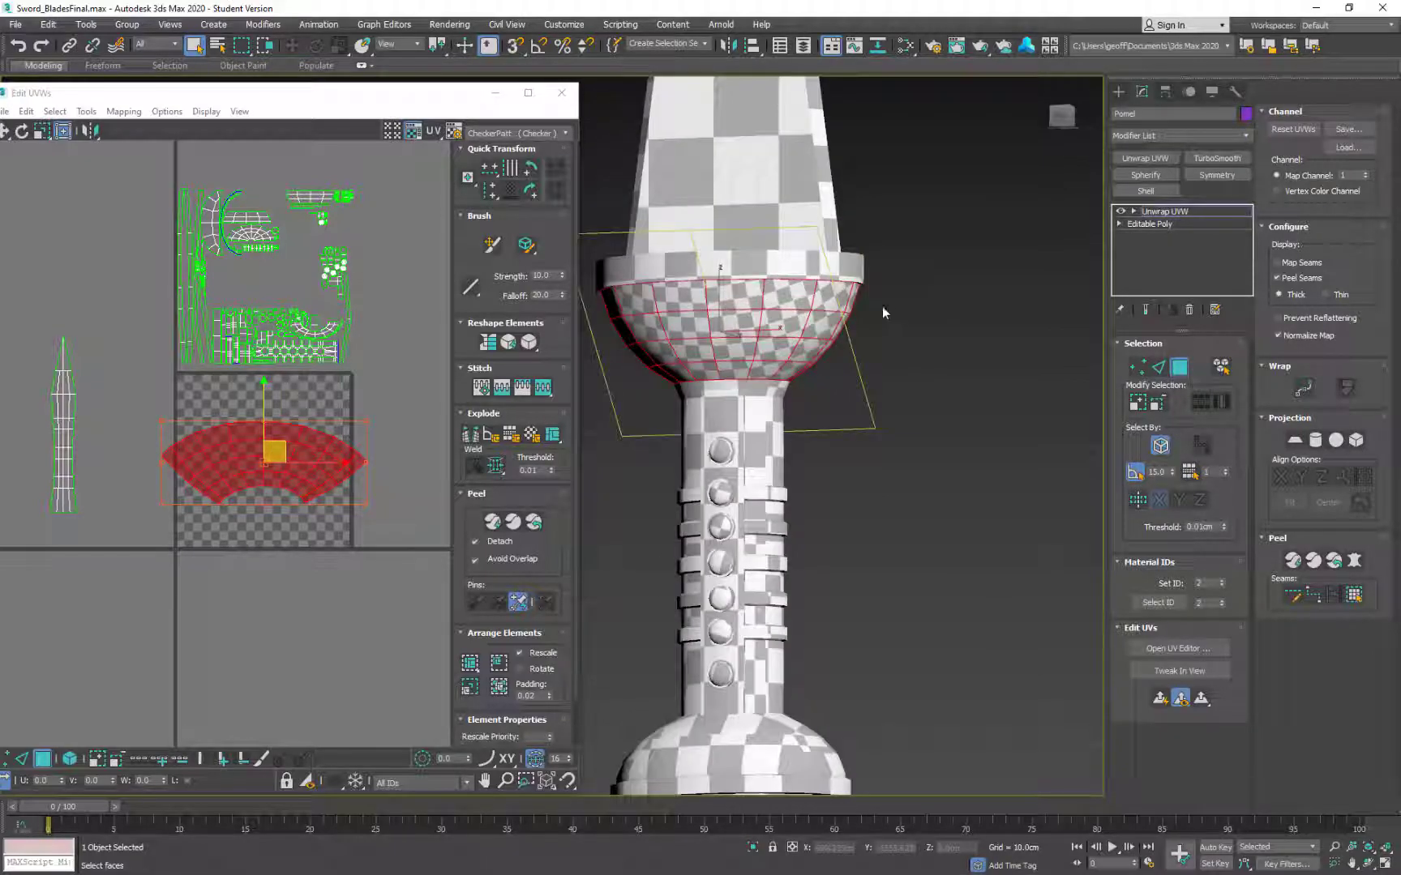
scroll(839, 314, "up", 4)
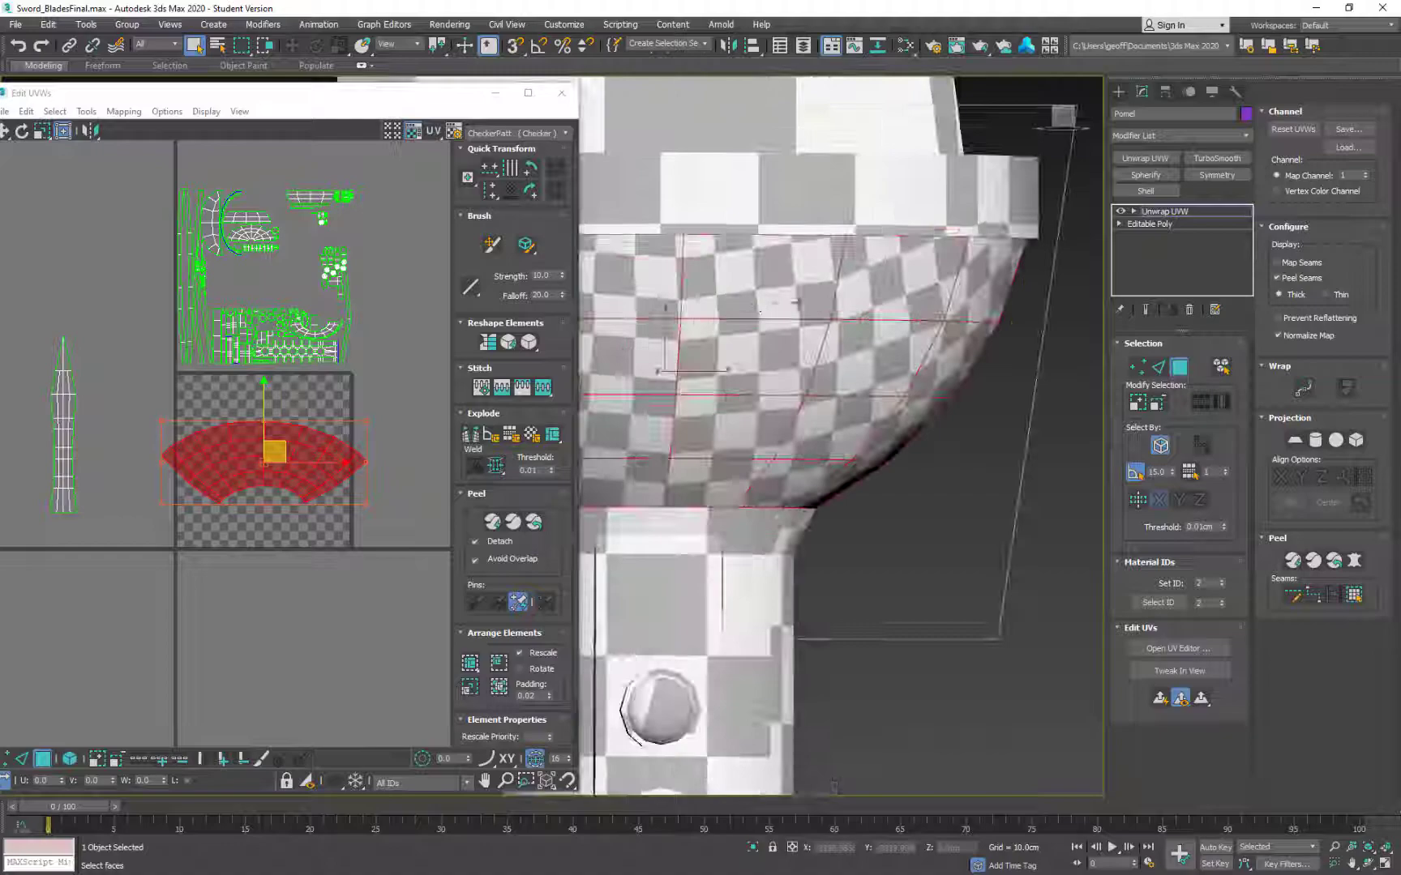
scroll(897, 335, "down", 2)
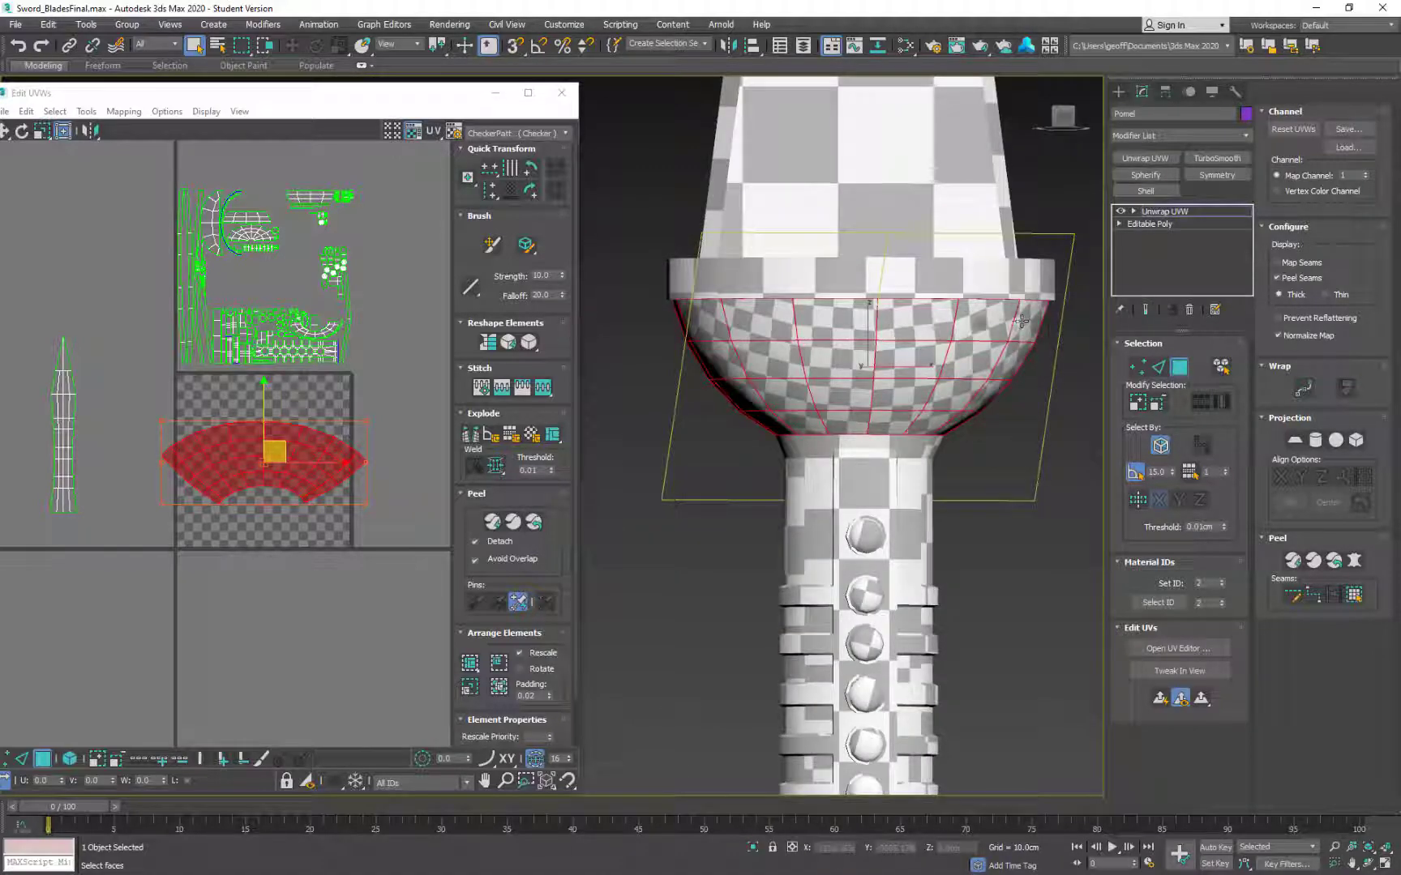
Step: Straighten the guard bowl's UV cluster into a rectangle and move it outside the tile, above the blade's UVs
left_click(488, 343)
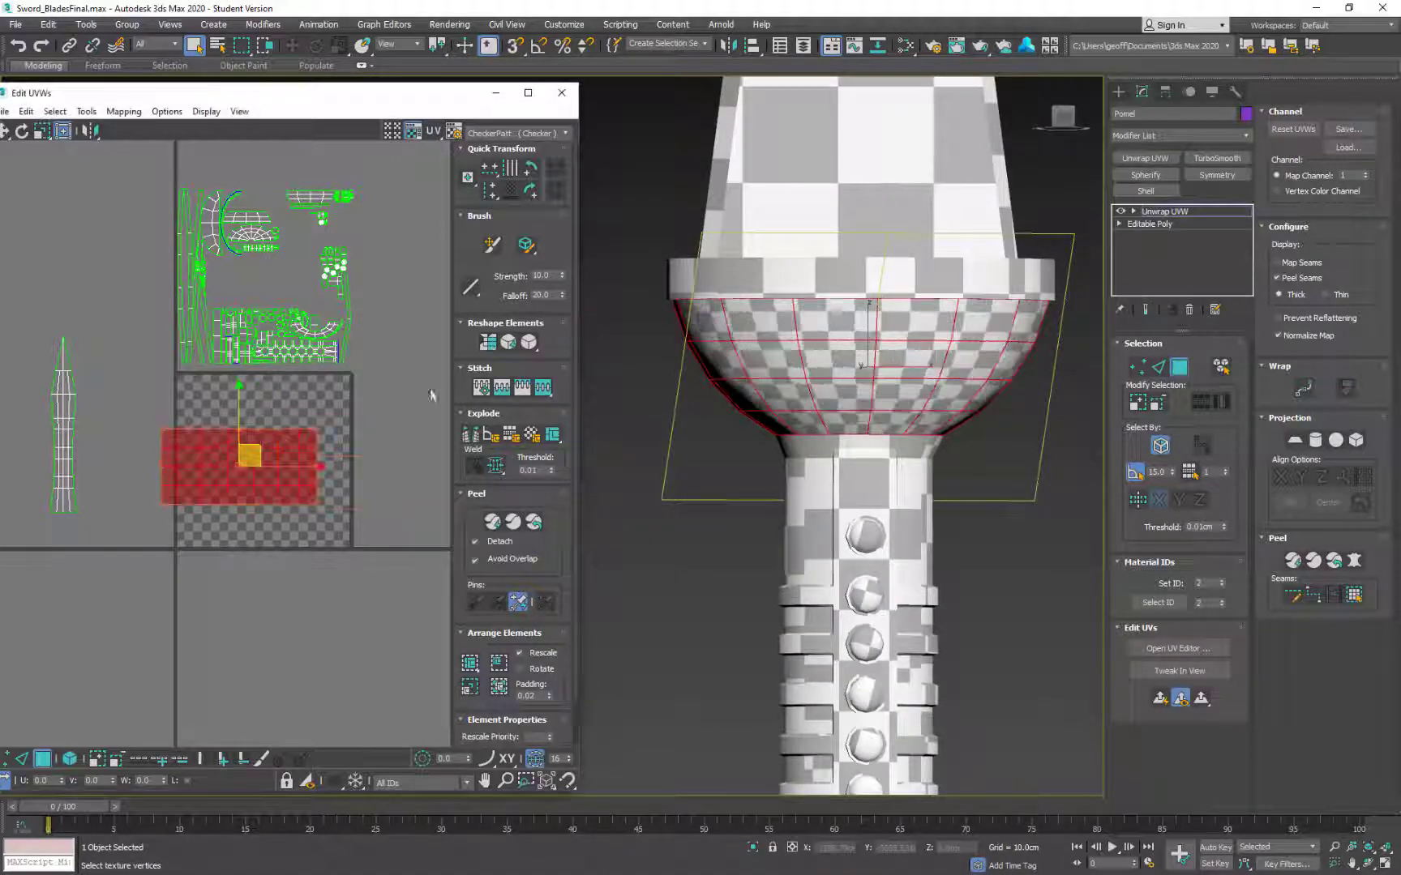
middle_click_drag(284, 479, 344, 451)
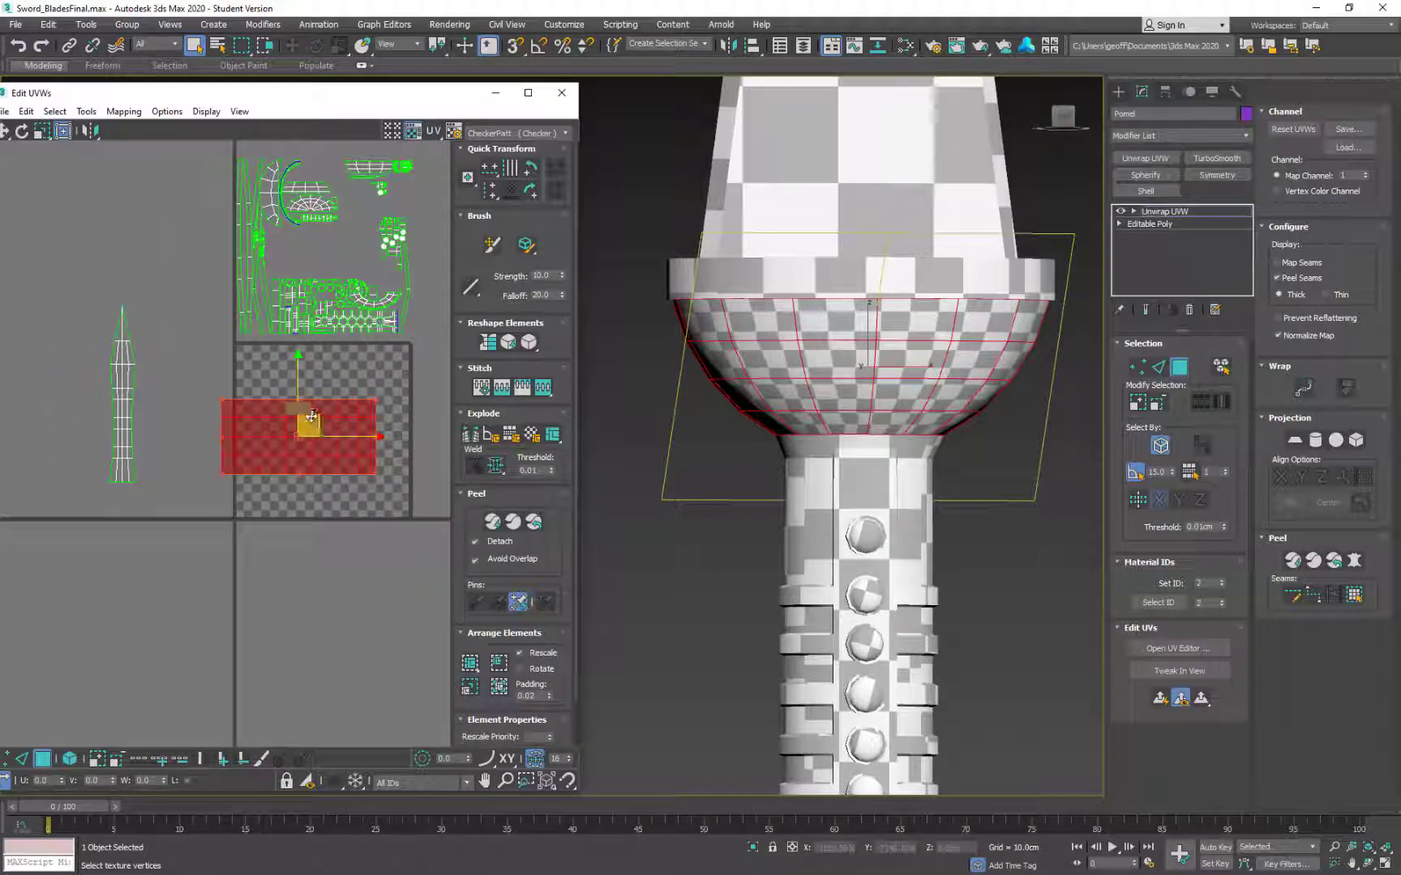
left_click_drag(344, 451, 194, 231)
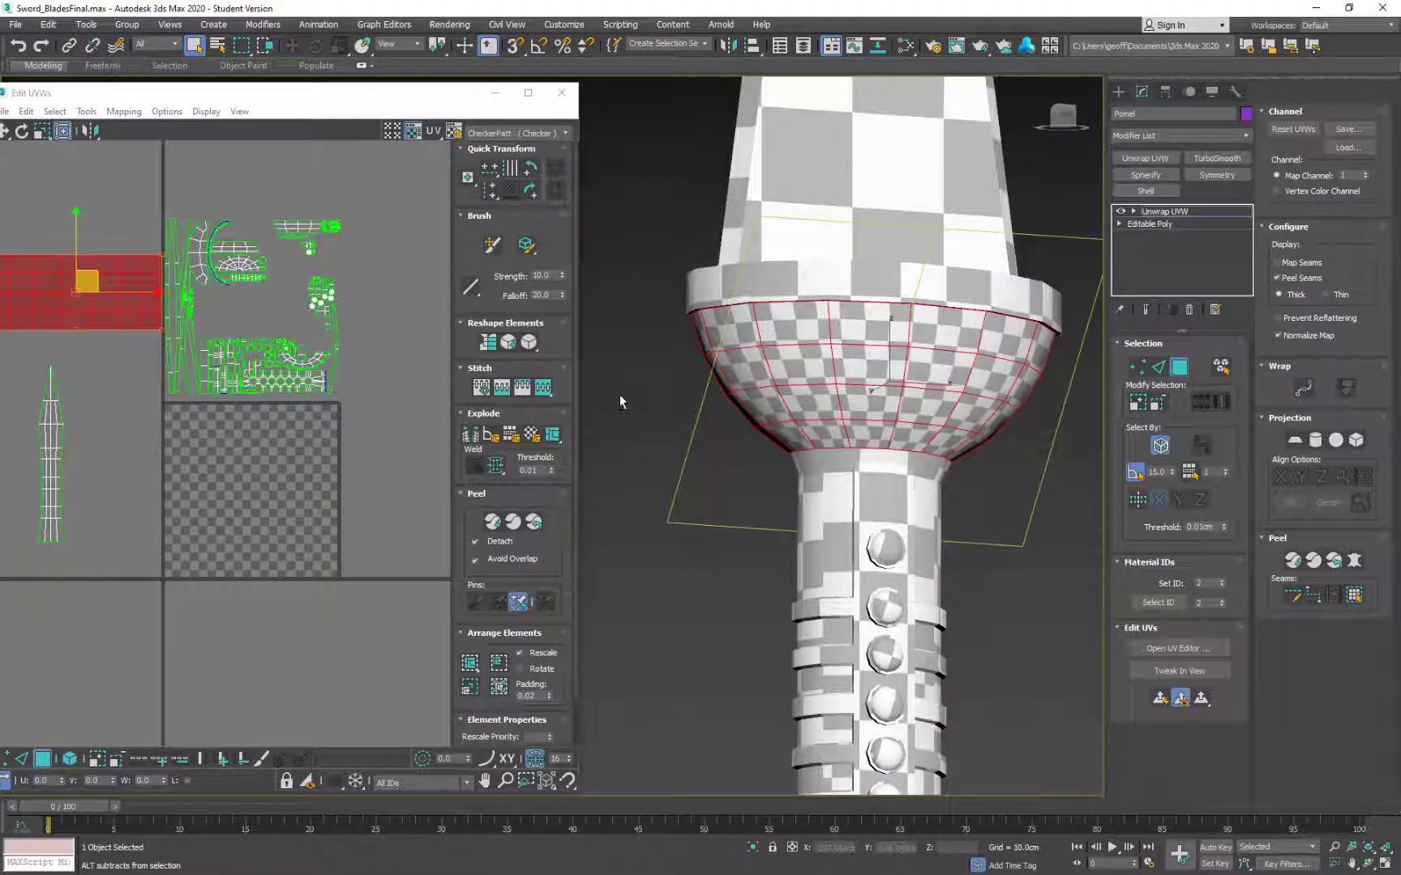
middle_click_drag(268, 474, 364, 457)
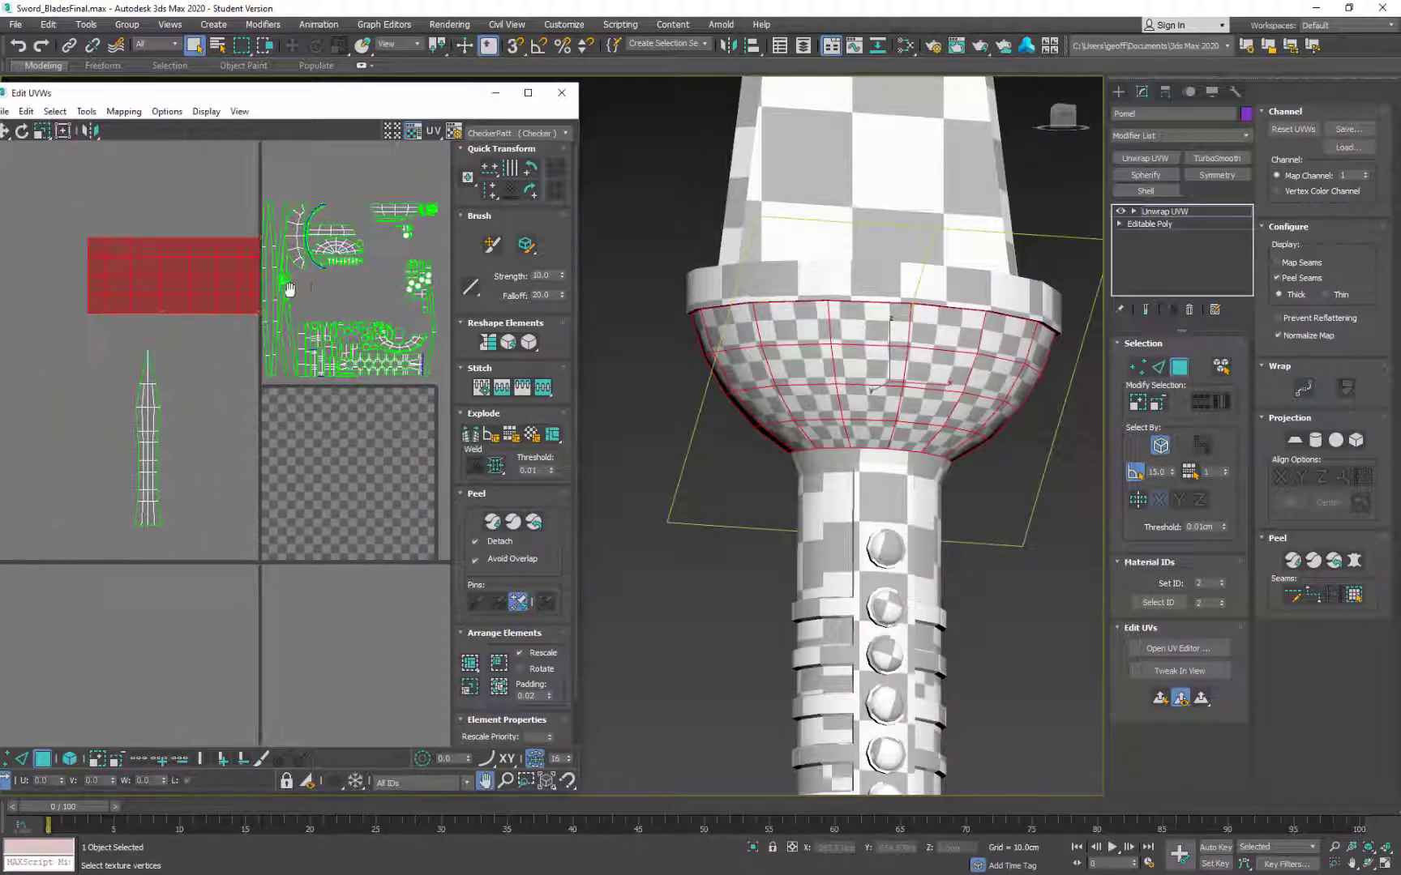
Step: Relax the straightened guard bowl cluster until flat again and move the UV editor window fully into view
left_click(508, 342)
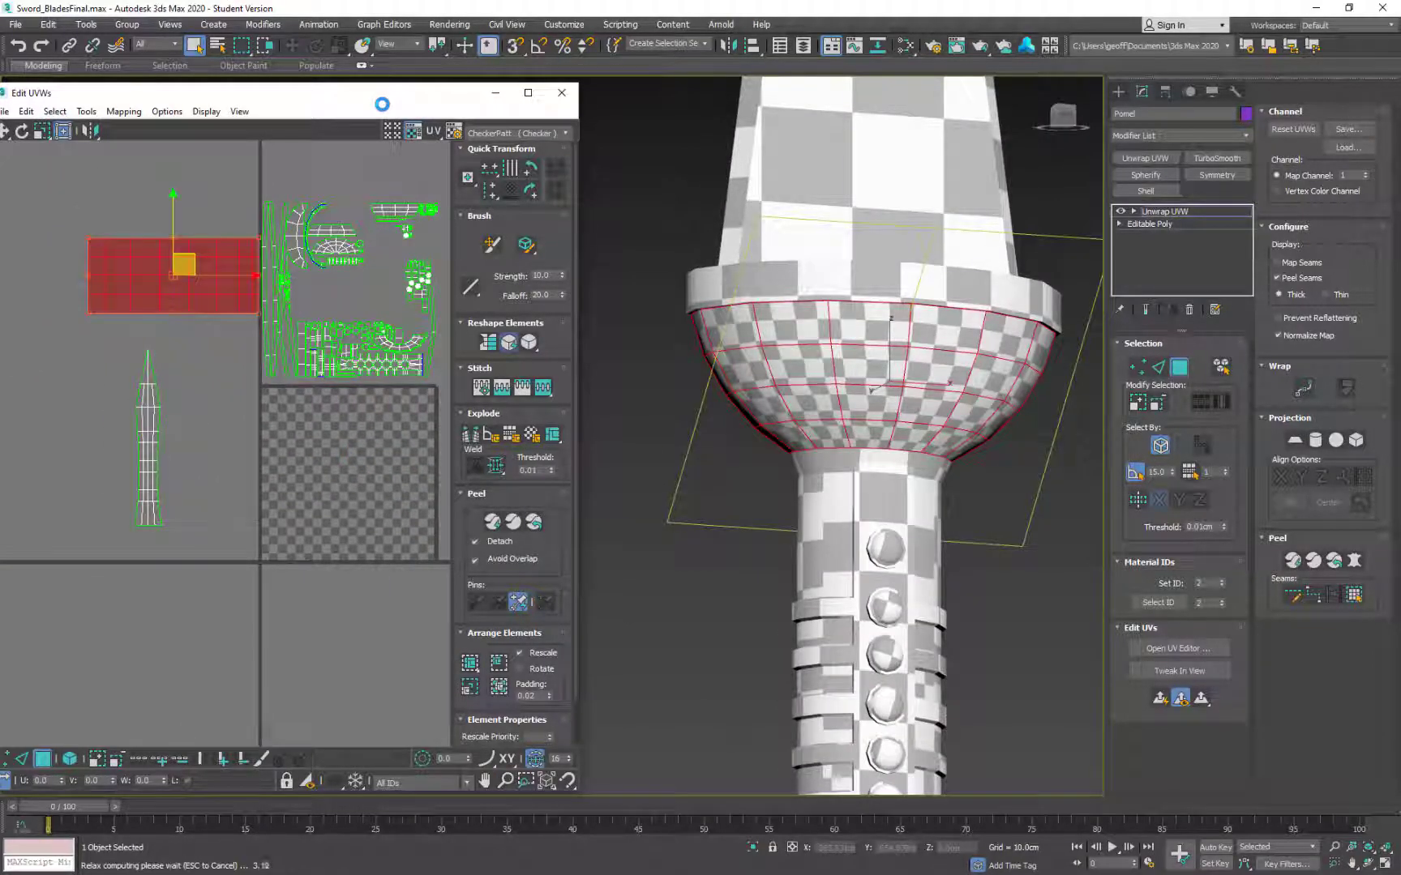
left_click_drag(377, 99, 444, 117)
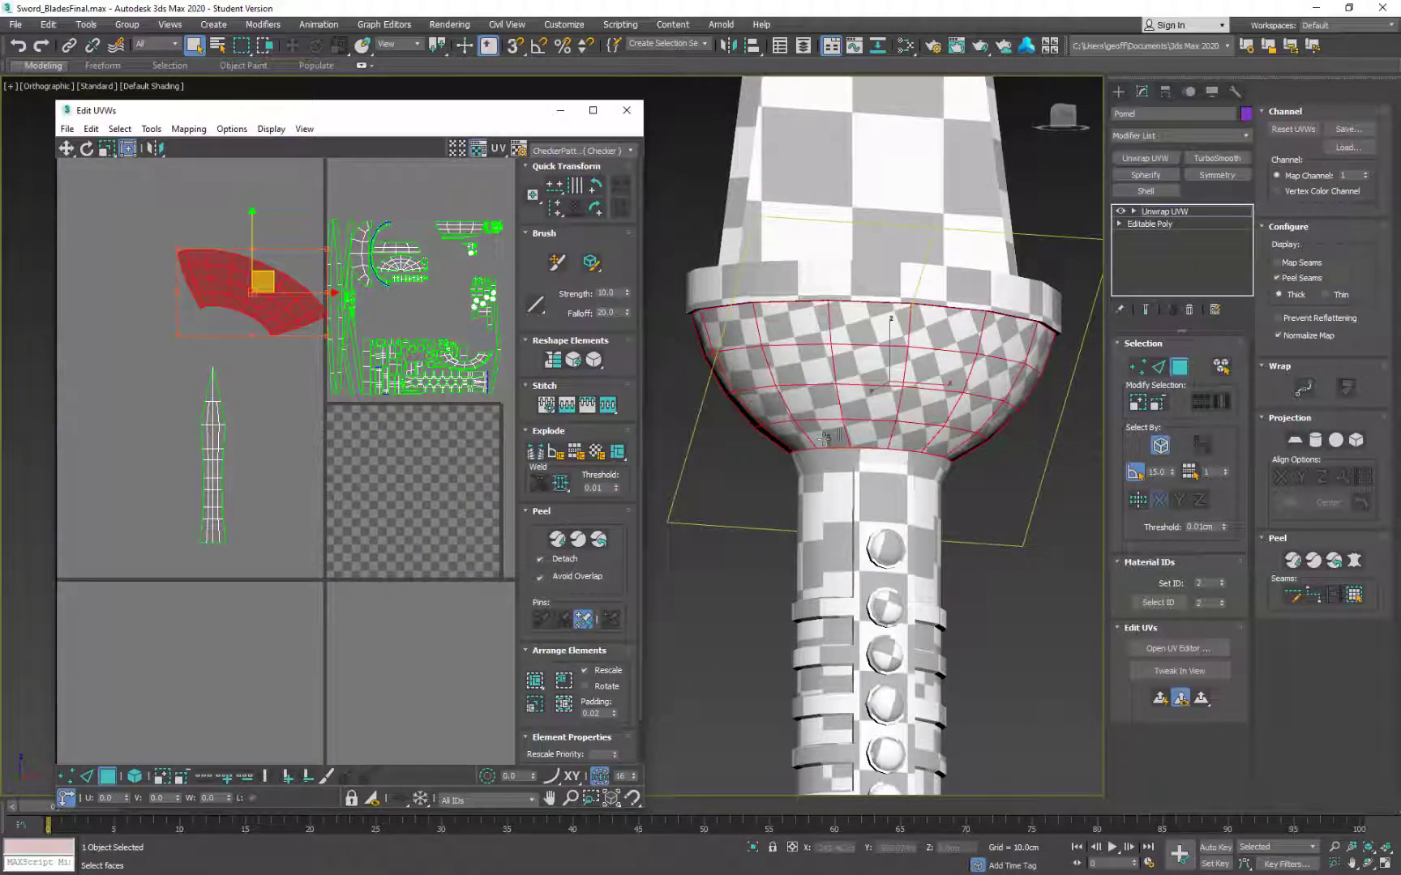
mouse_move(824, 437)
middle_mouse_down("alt")
mouse_move(887, 454)
mouse_move(802, 446)
mouse_move(801, 425)
middle_mouse_up("alt")
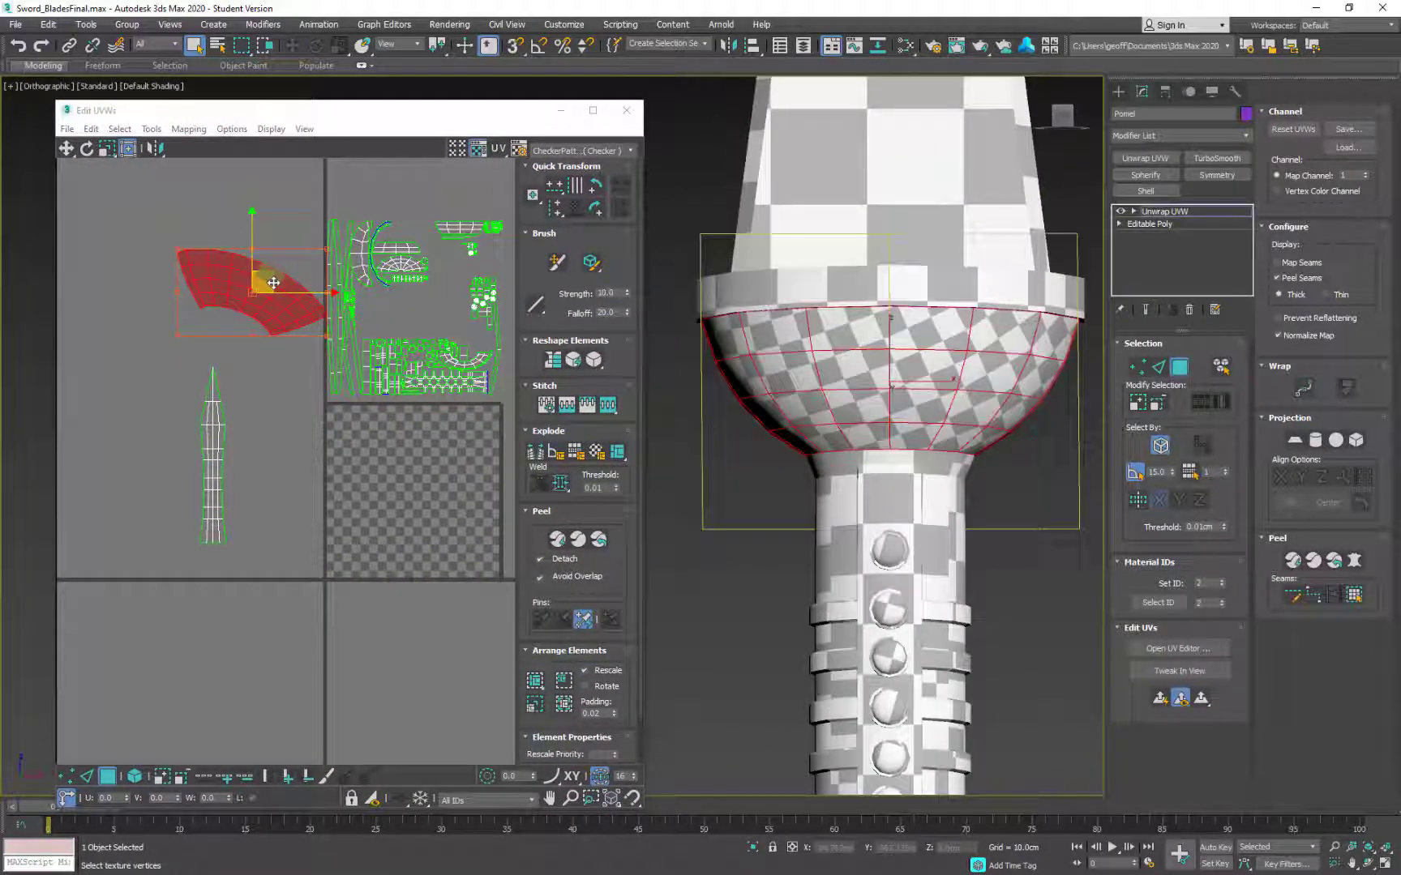
Step: Move the guard bowl's UV cluster farther from the tile and inspect its checker pattern on the model
left_click_drag(274, 283, 199, 290)
middle_click_drag(415, 369, 337, 370)
scroll(857, 447, "down", 3)
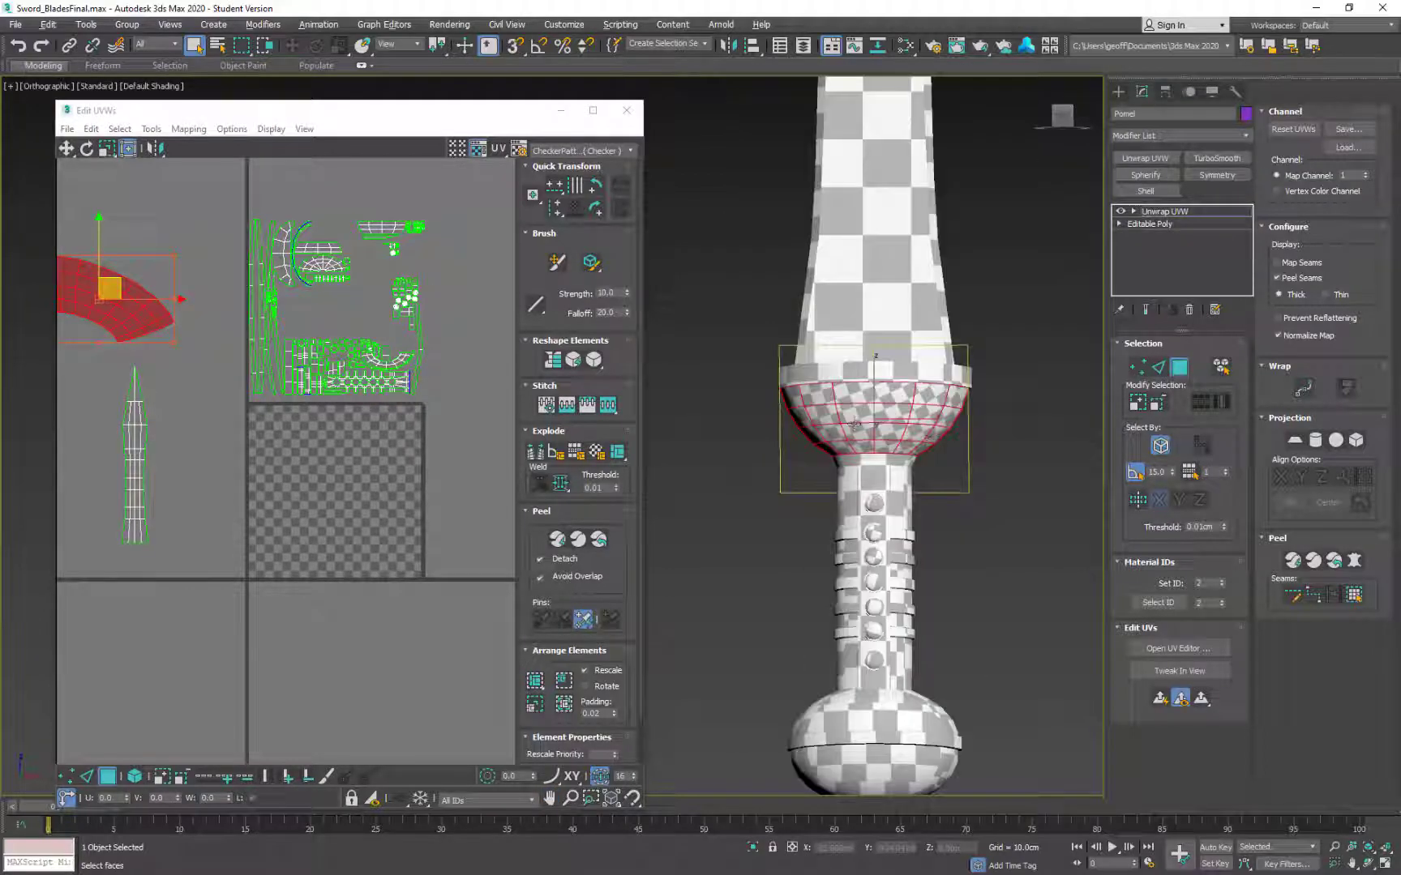
middle_click_drag(930, 438, 864, 371, "alt")
middle_click_drag(864, 371, 849, 425, "alt")
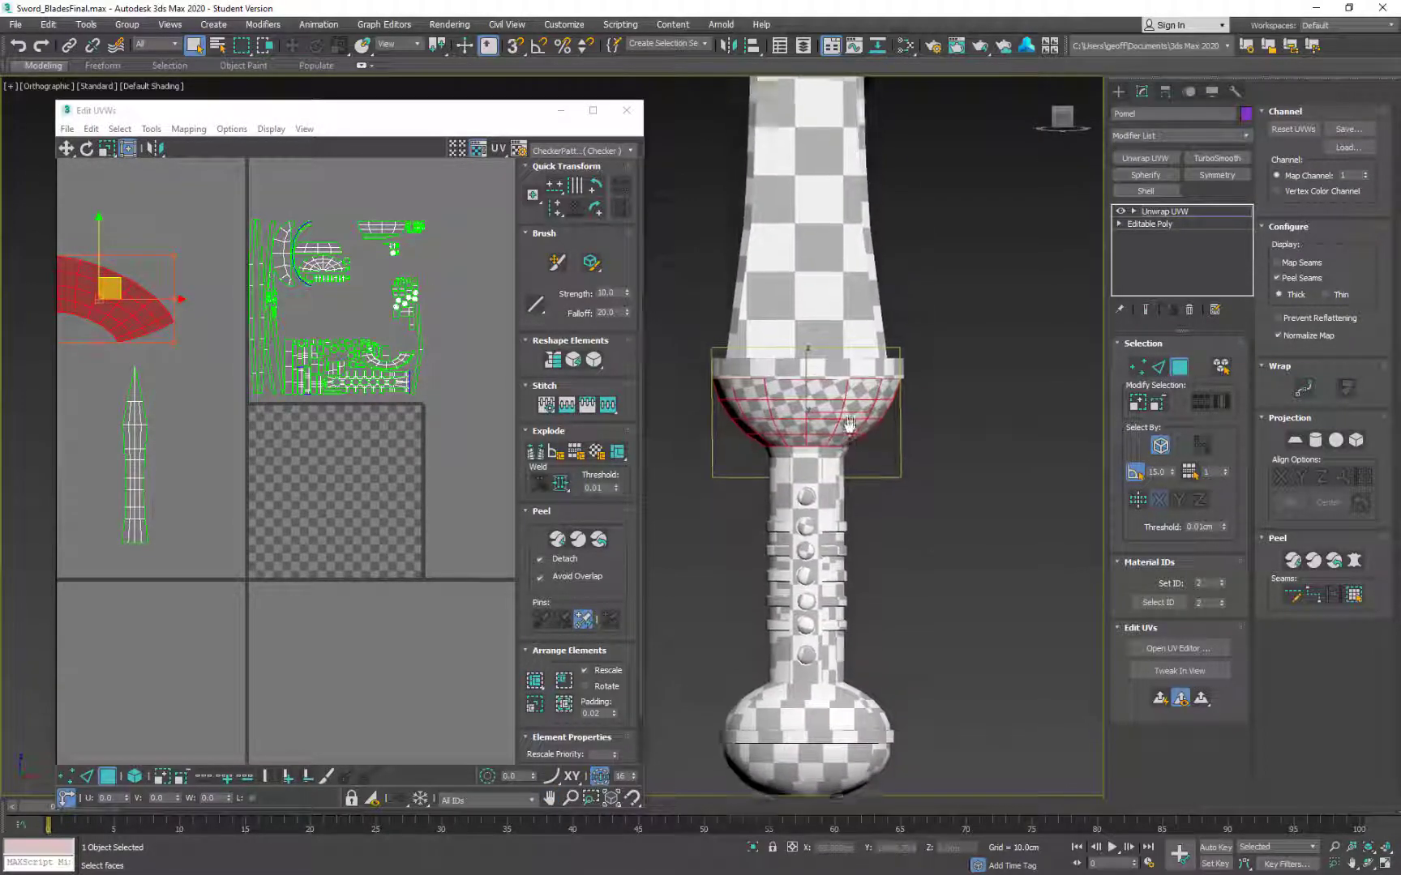
Step: Quick planar map the front faces of the guard's vertical rim band and move the strip outside, below the tile
left_click(893, 369)
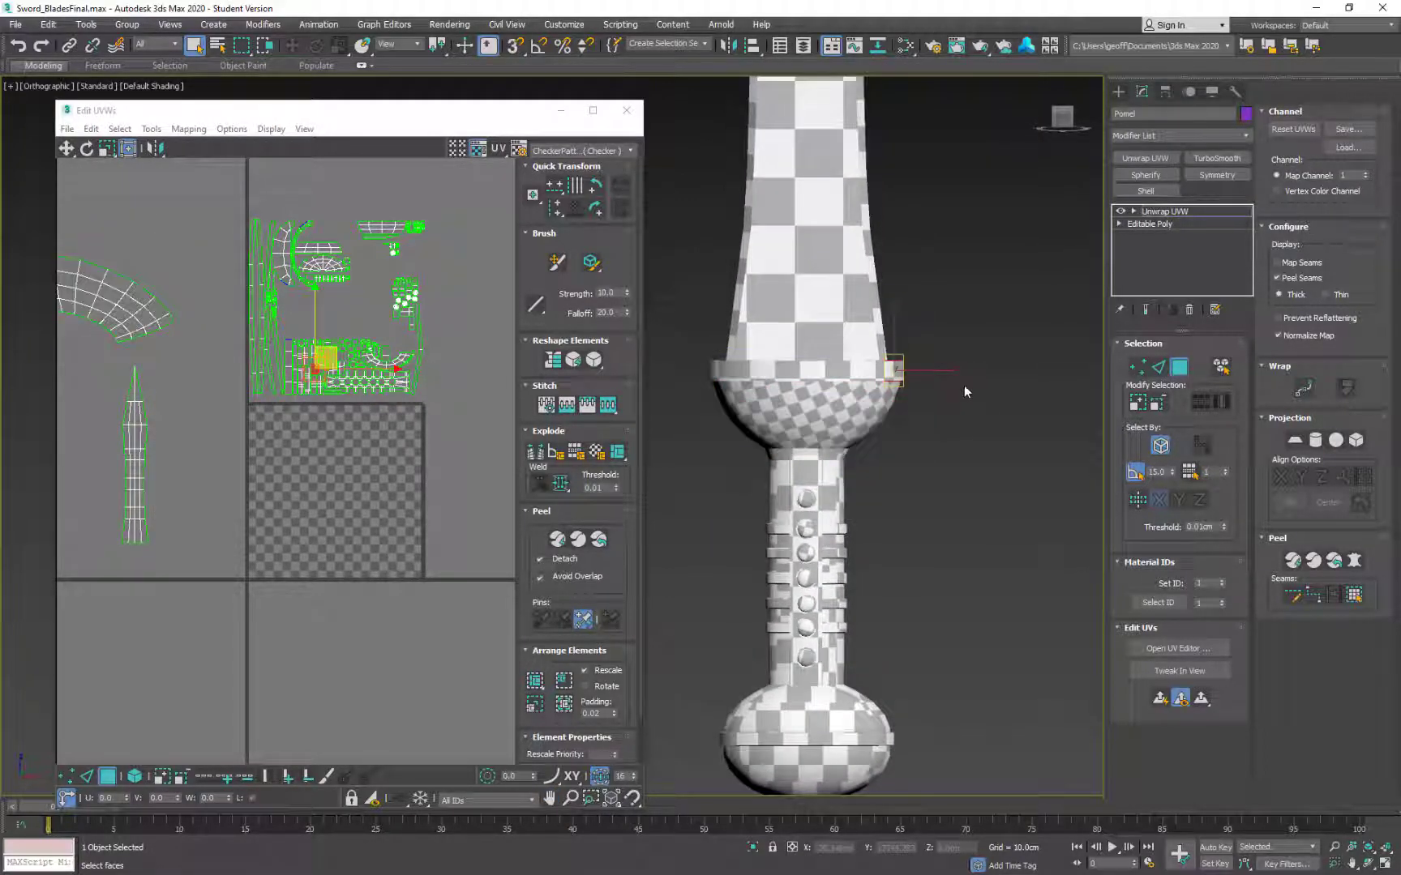
left_click(937, 381)
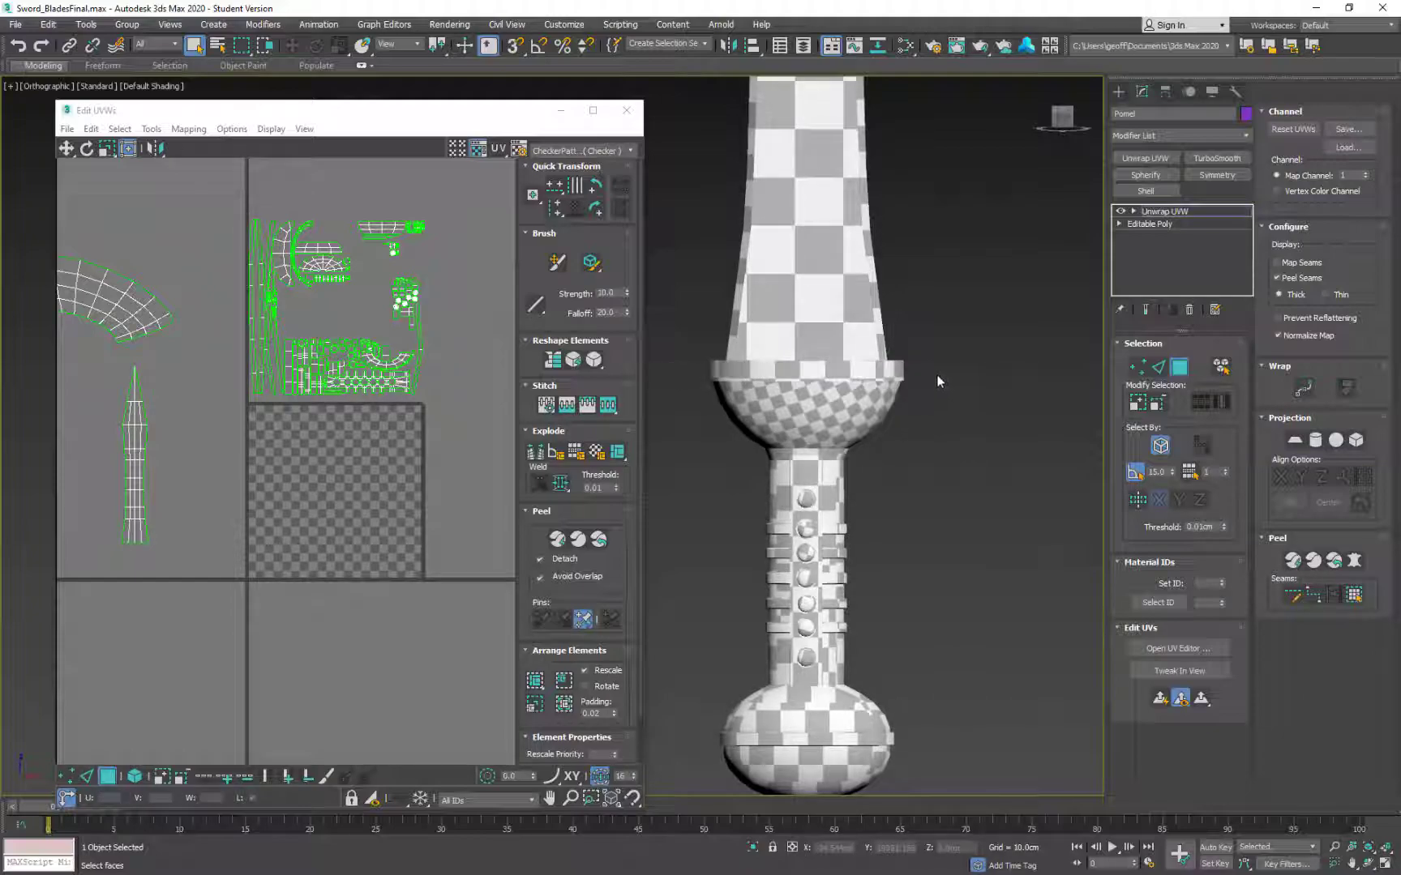
left_click(677, 389)
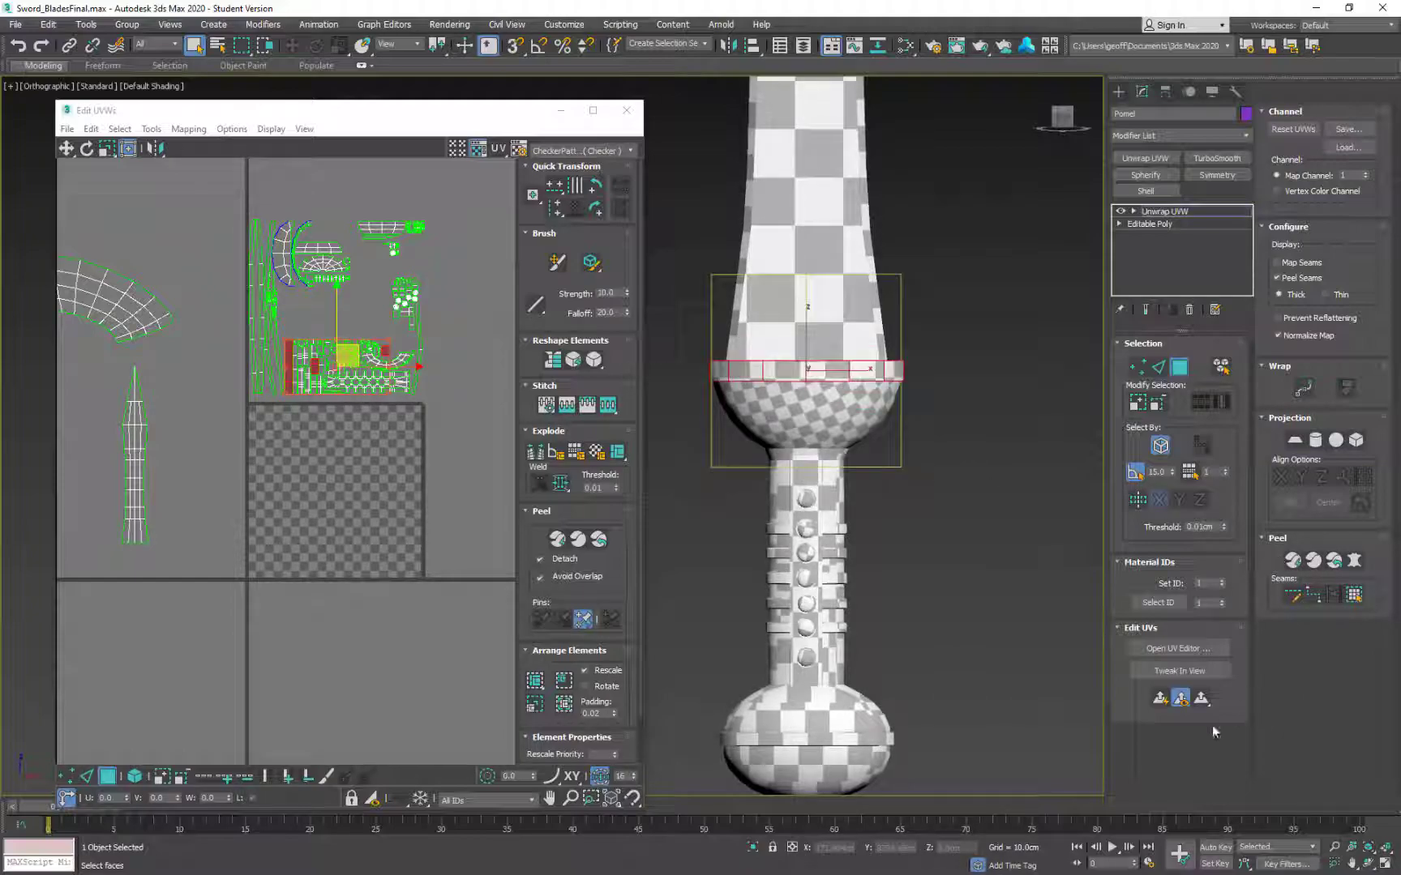
left_click(1159, 699)
left_click_drag(375, 521, 272, 690)
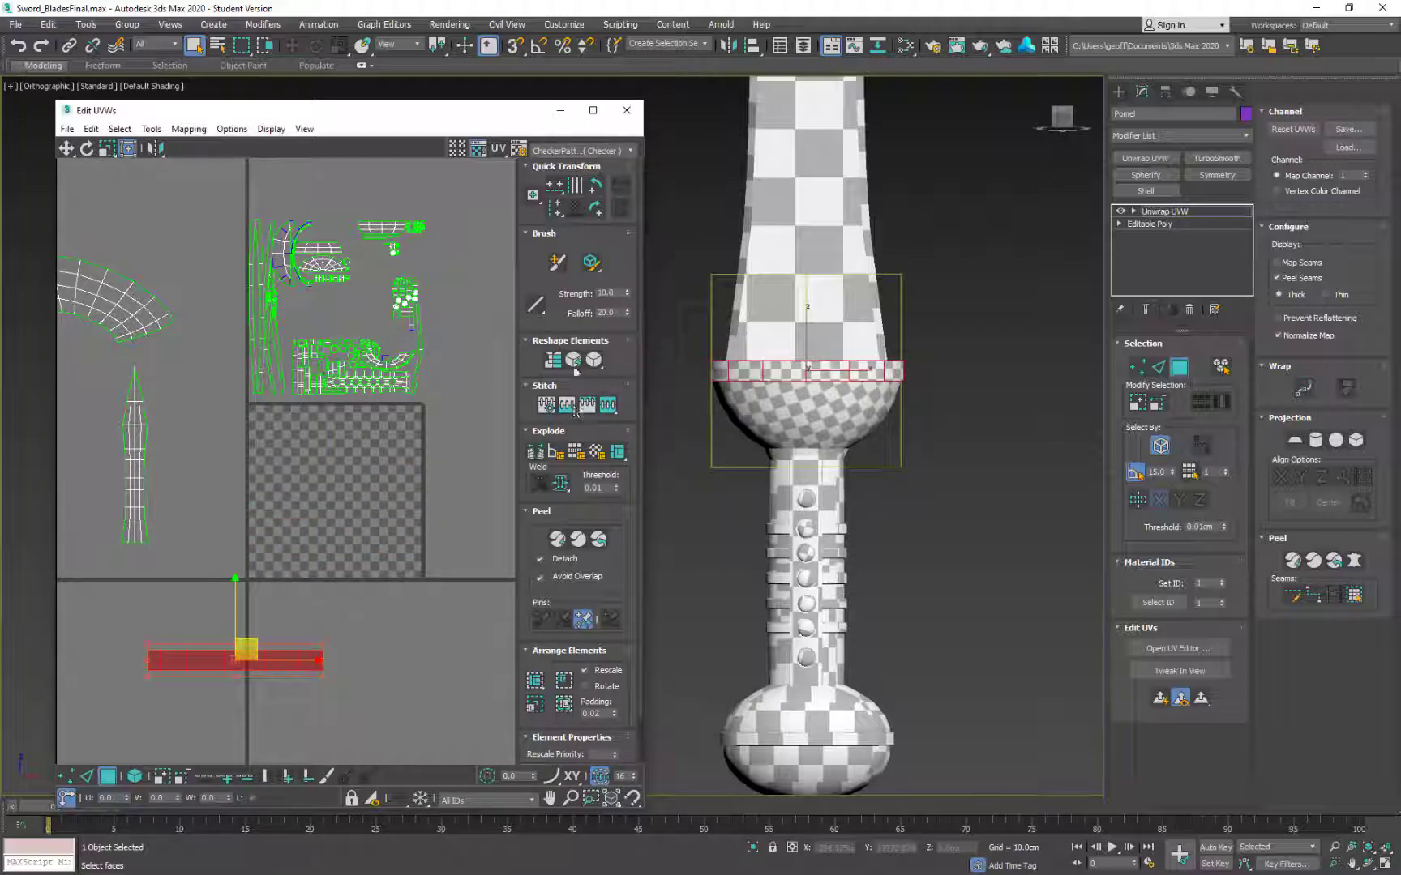
Step: Relax the rim band's UV strip until flat, then by polygon angles with 100 iterations, and inspect its checker pattern
left_click(573, 366)
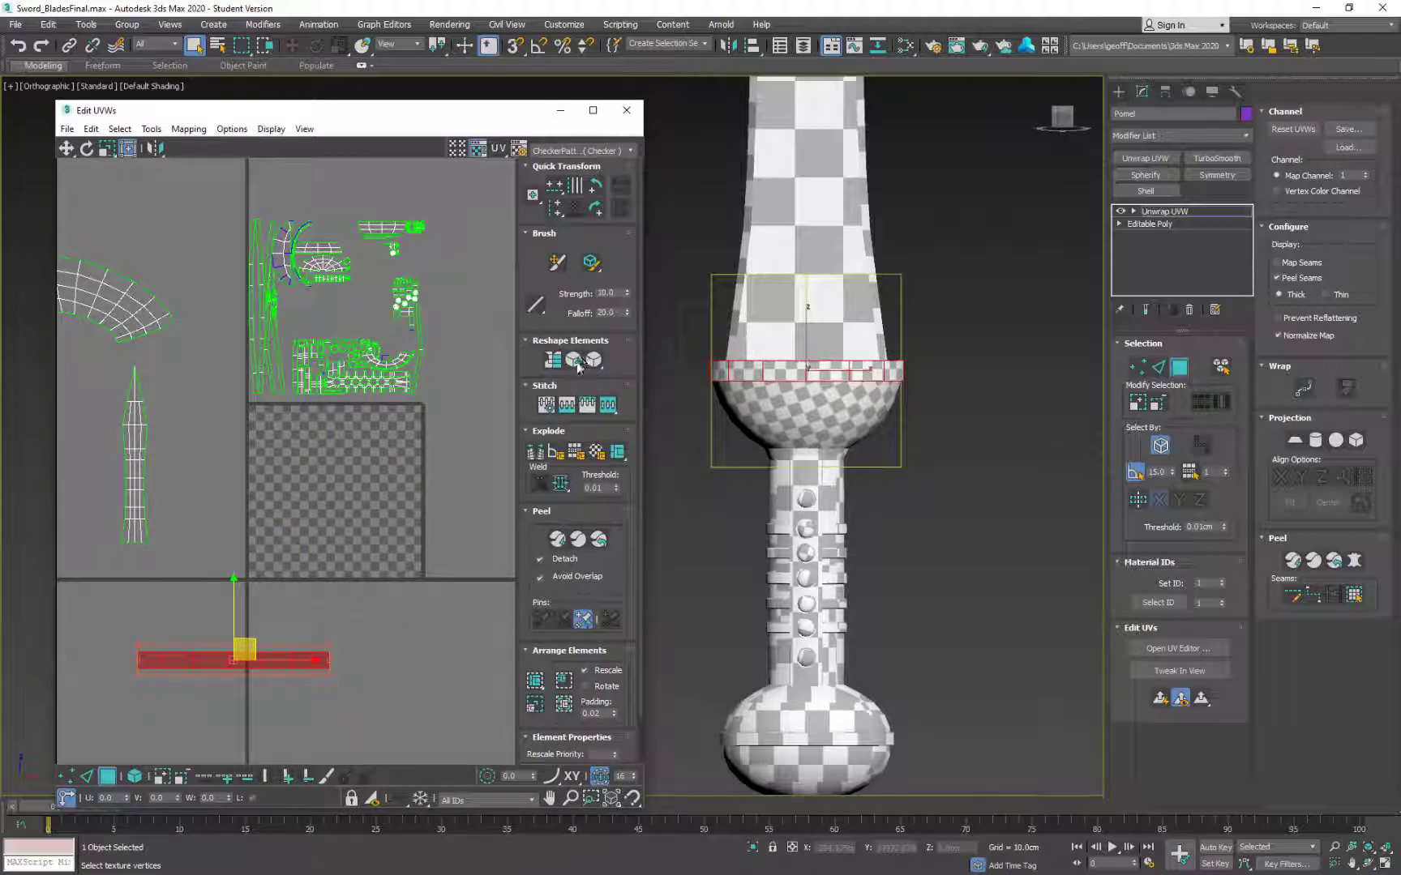
left_click(148, 135)
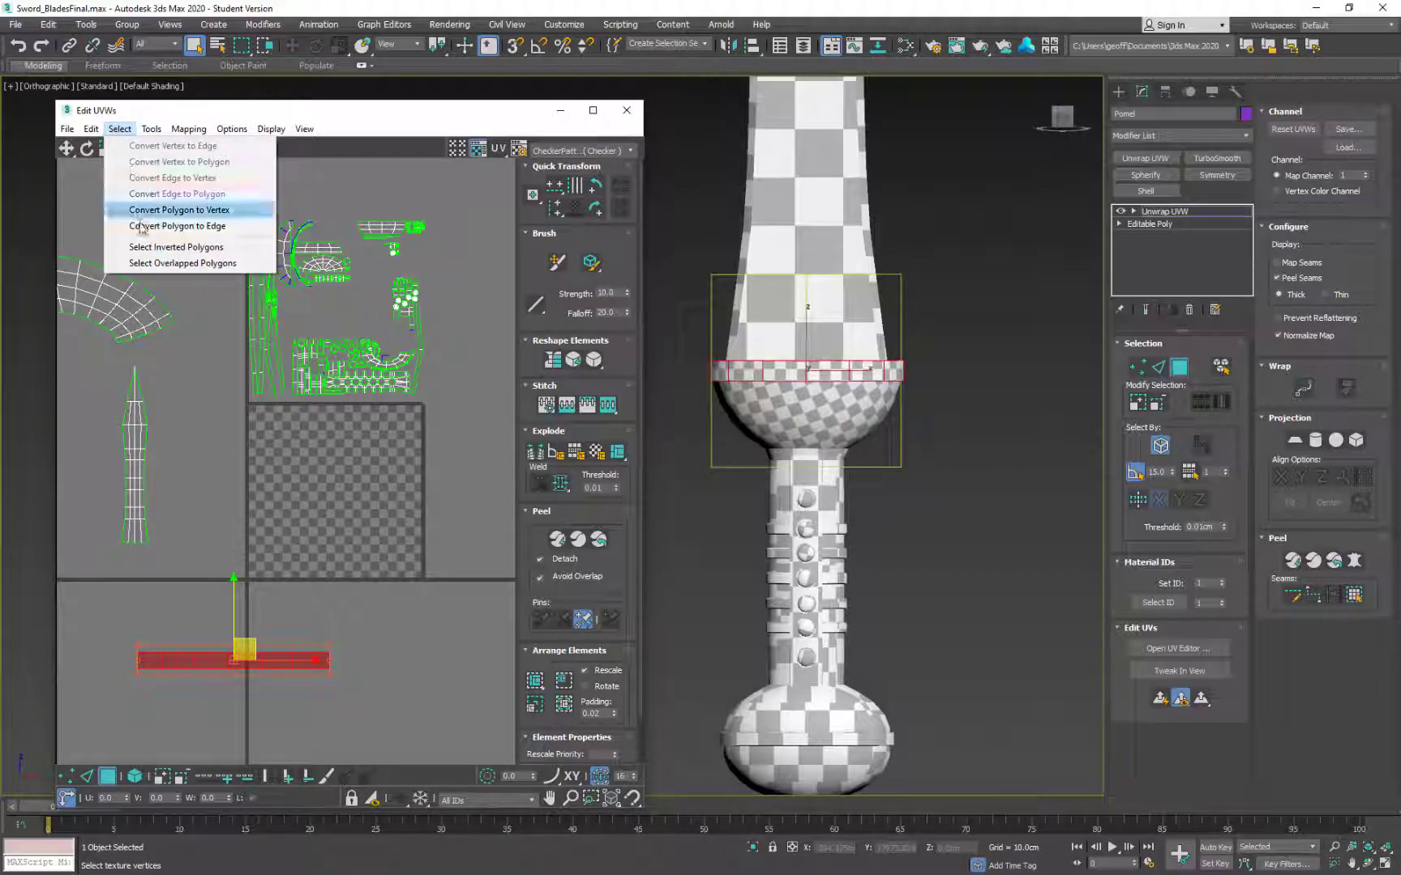
left_click(202, 371)
left_click_drag(158, 151, 1010, 90)
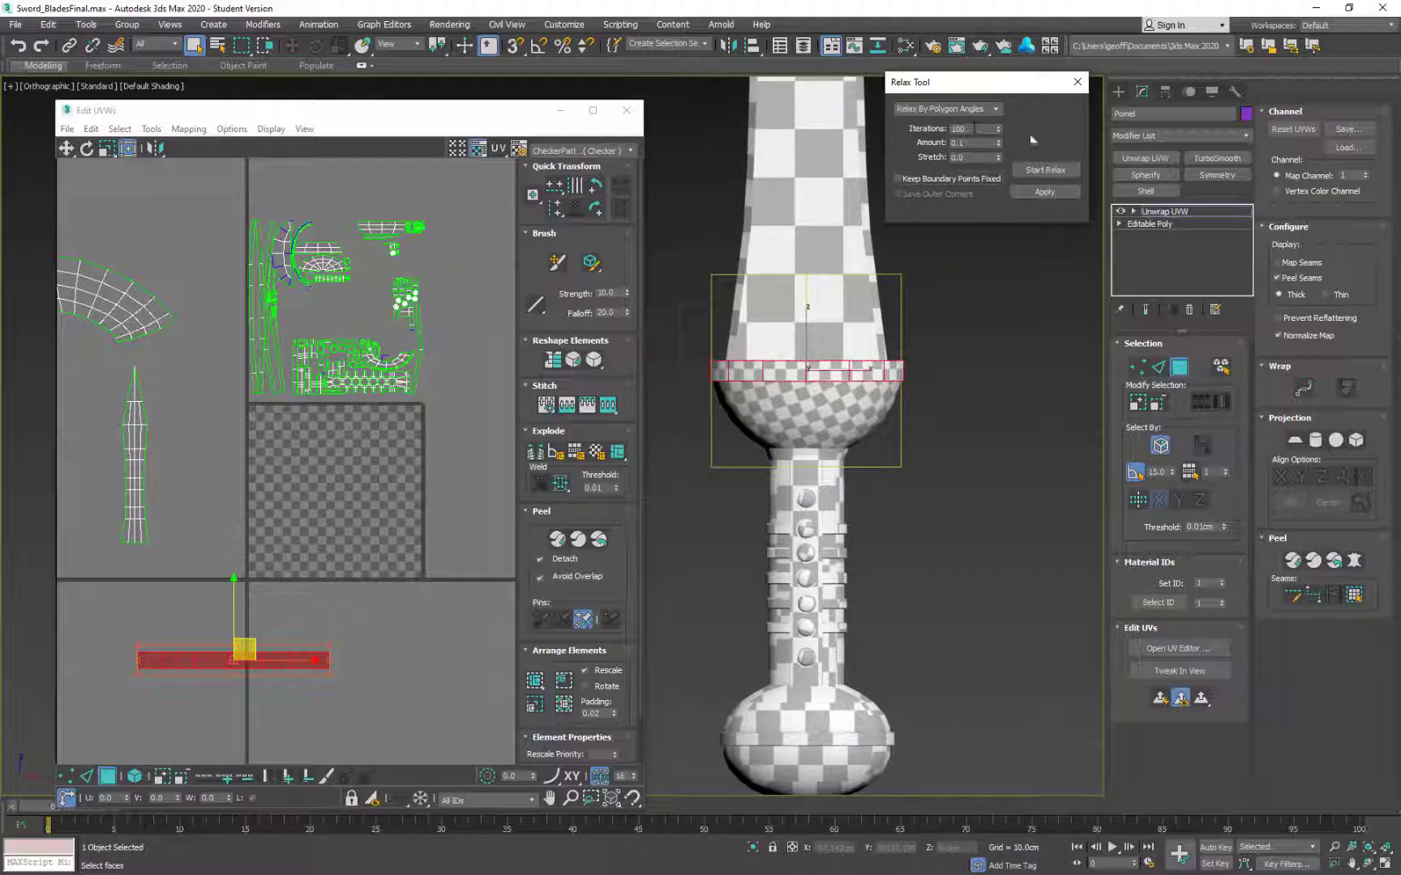
left_click(1052, 171)
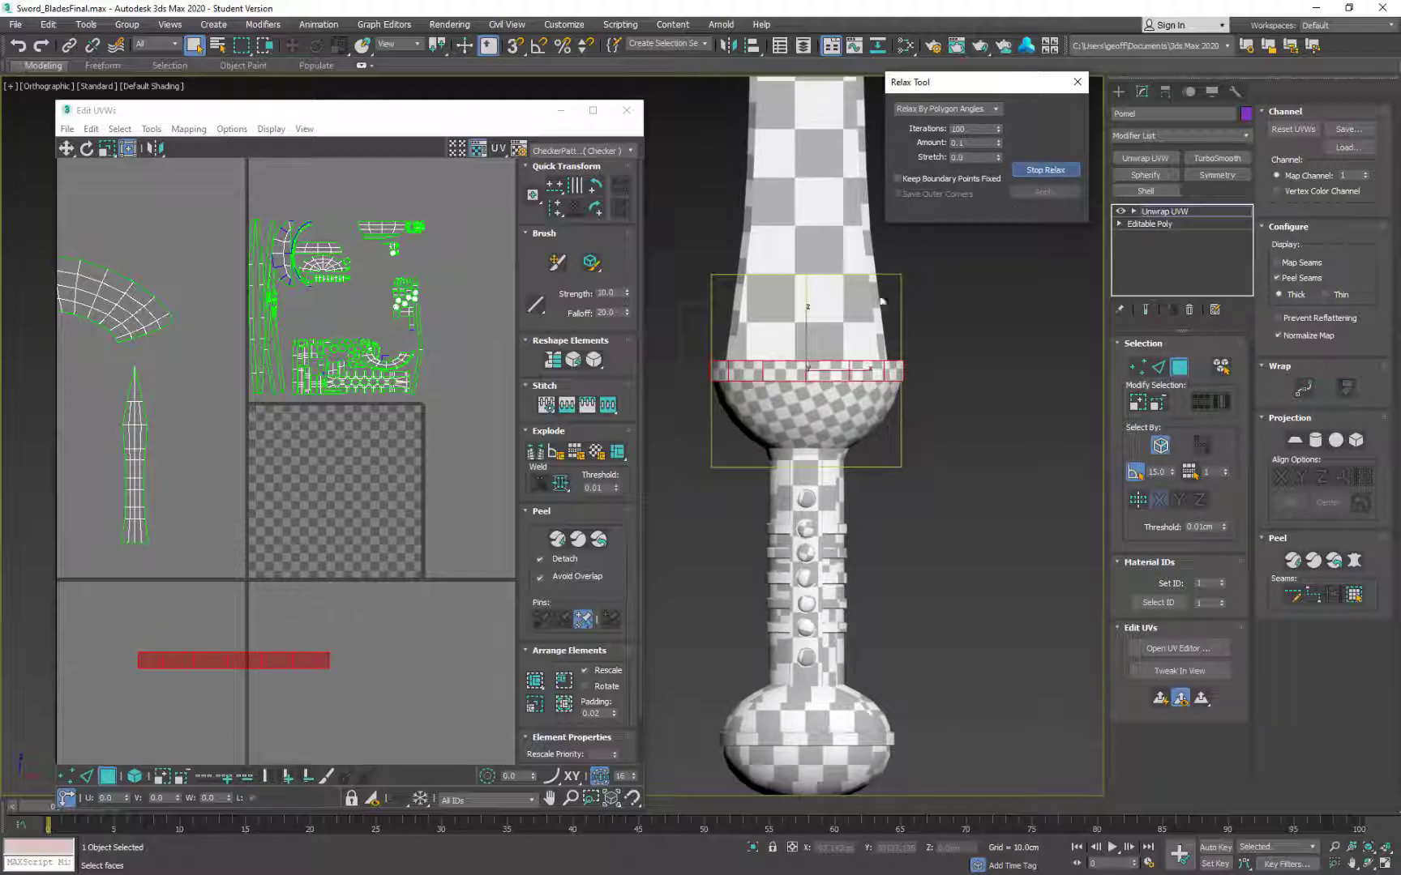
middle_click_drag(895, 377, 838, 394, "alt")
scroll(838, 389, "up", 5)
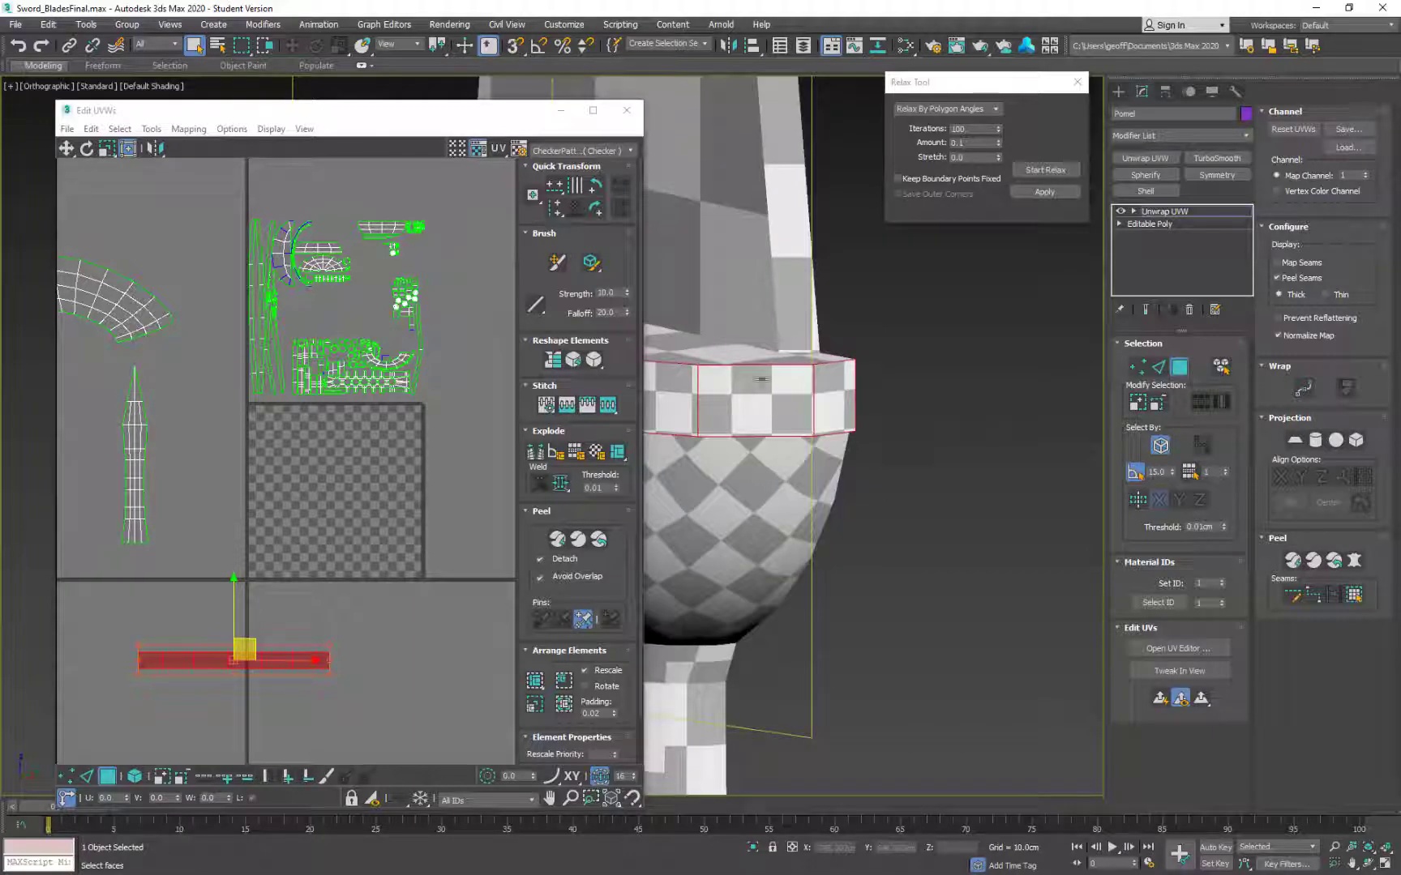
scroll(760, 379, "down", 5)
Step: Planar map the guard's flat top faces using averaged normals and inspect the checker pattern from above
left_click(873, 399)
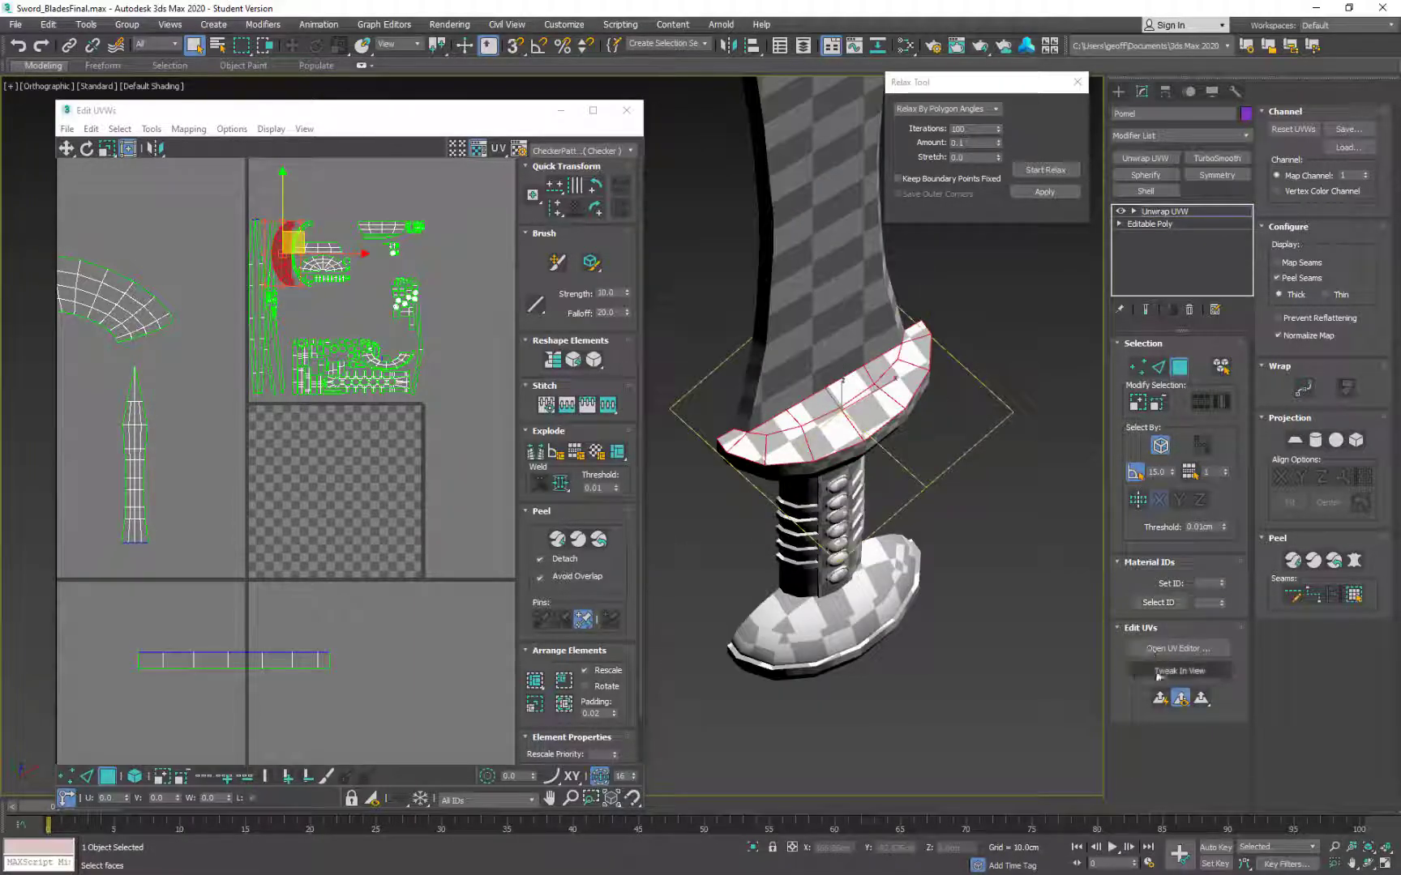
left_click(1160, 698)
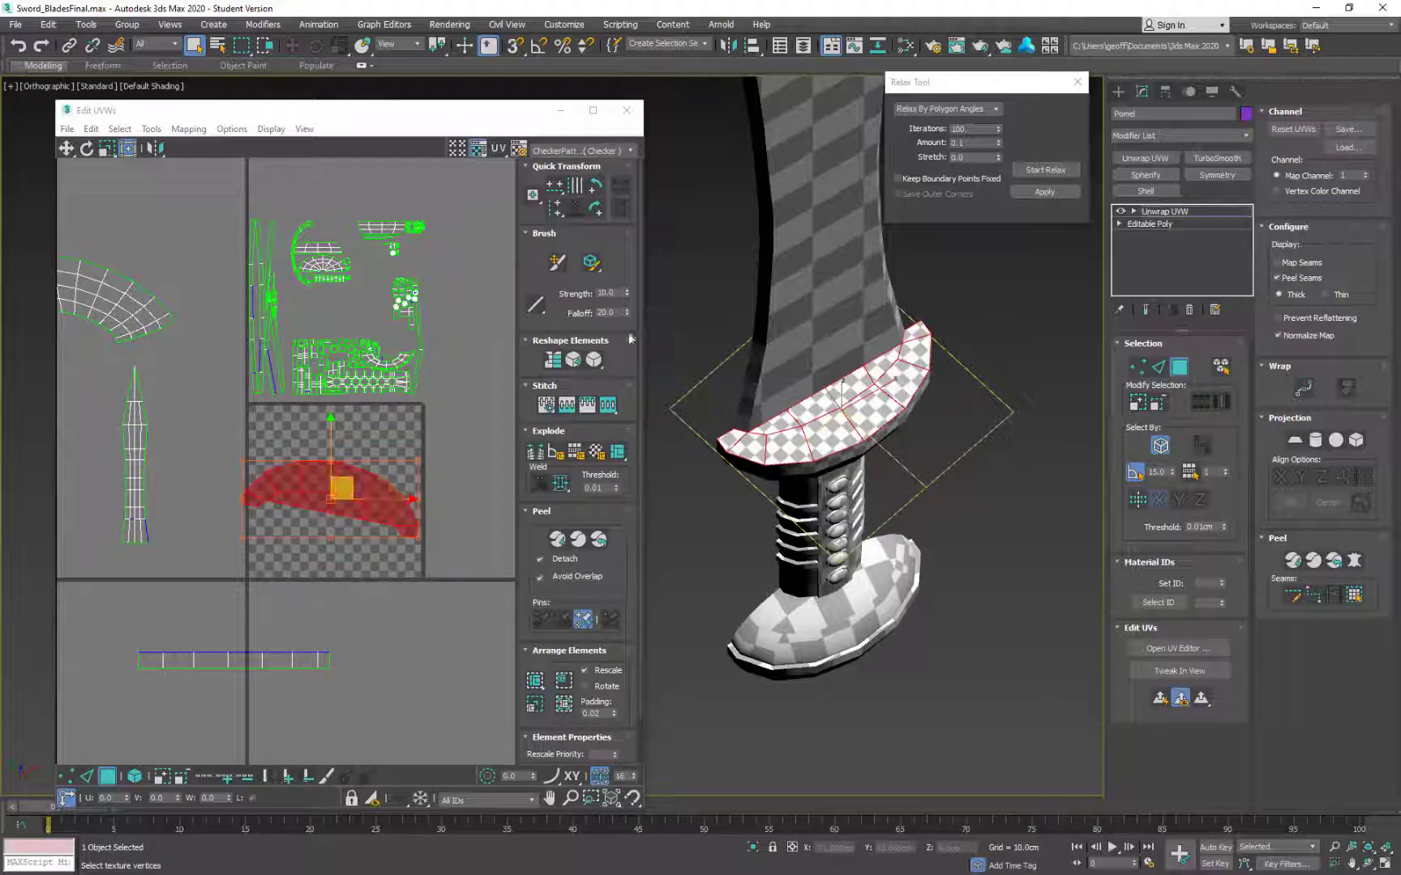
middle_click_drag(922, 371, 890, 406, "alt")
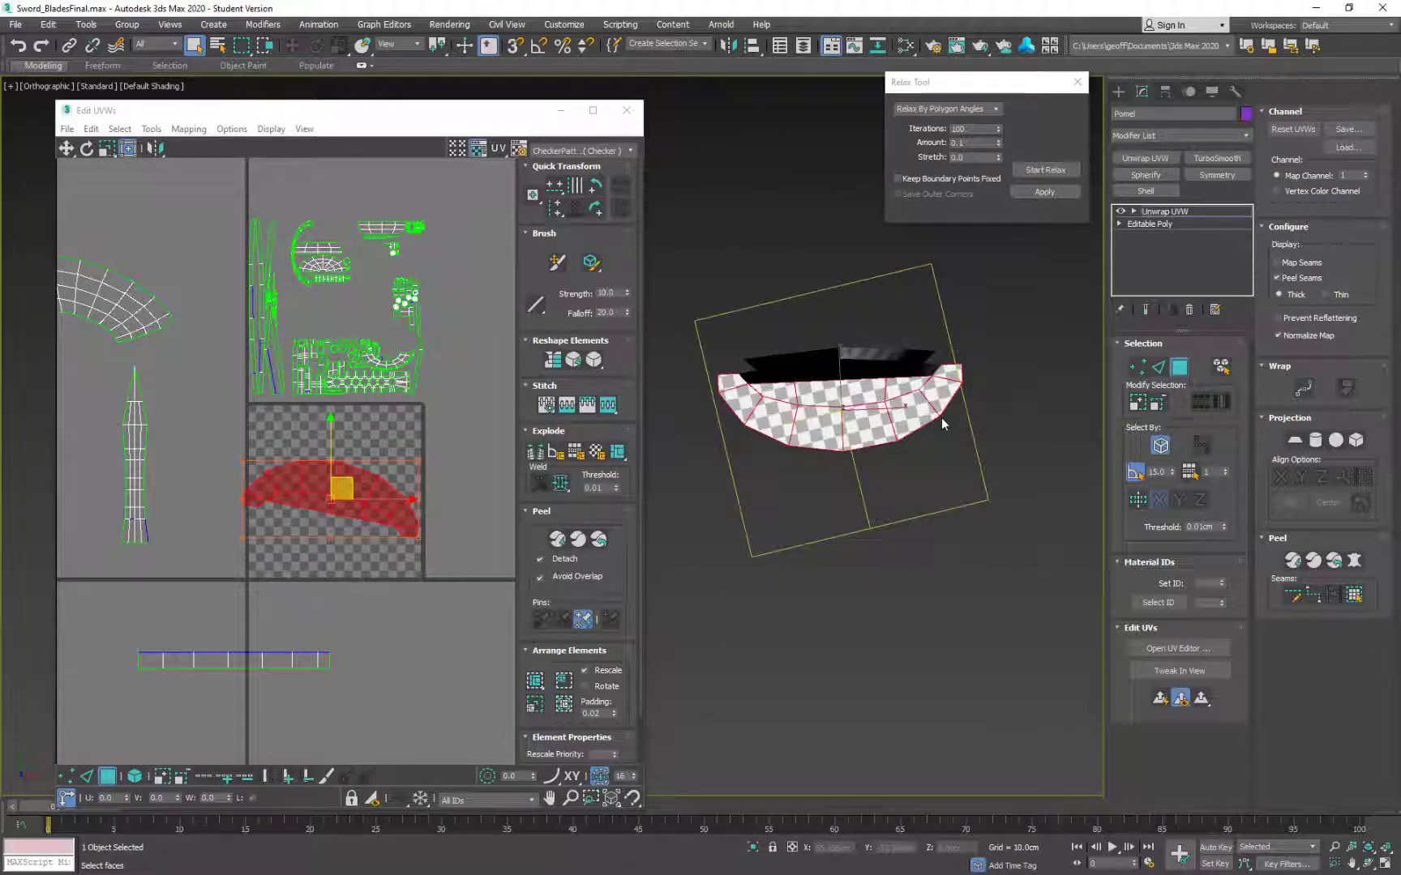
key("t")
key("z")
middle_click_drag(740, 381, 1019, 284)
scroll(1019, 284, "down", 5)
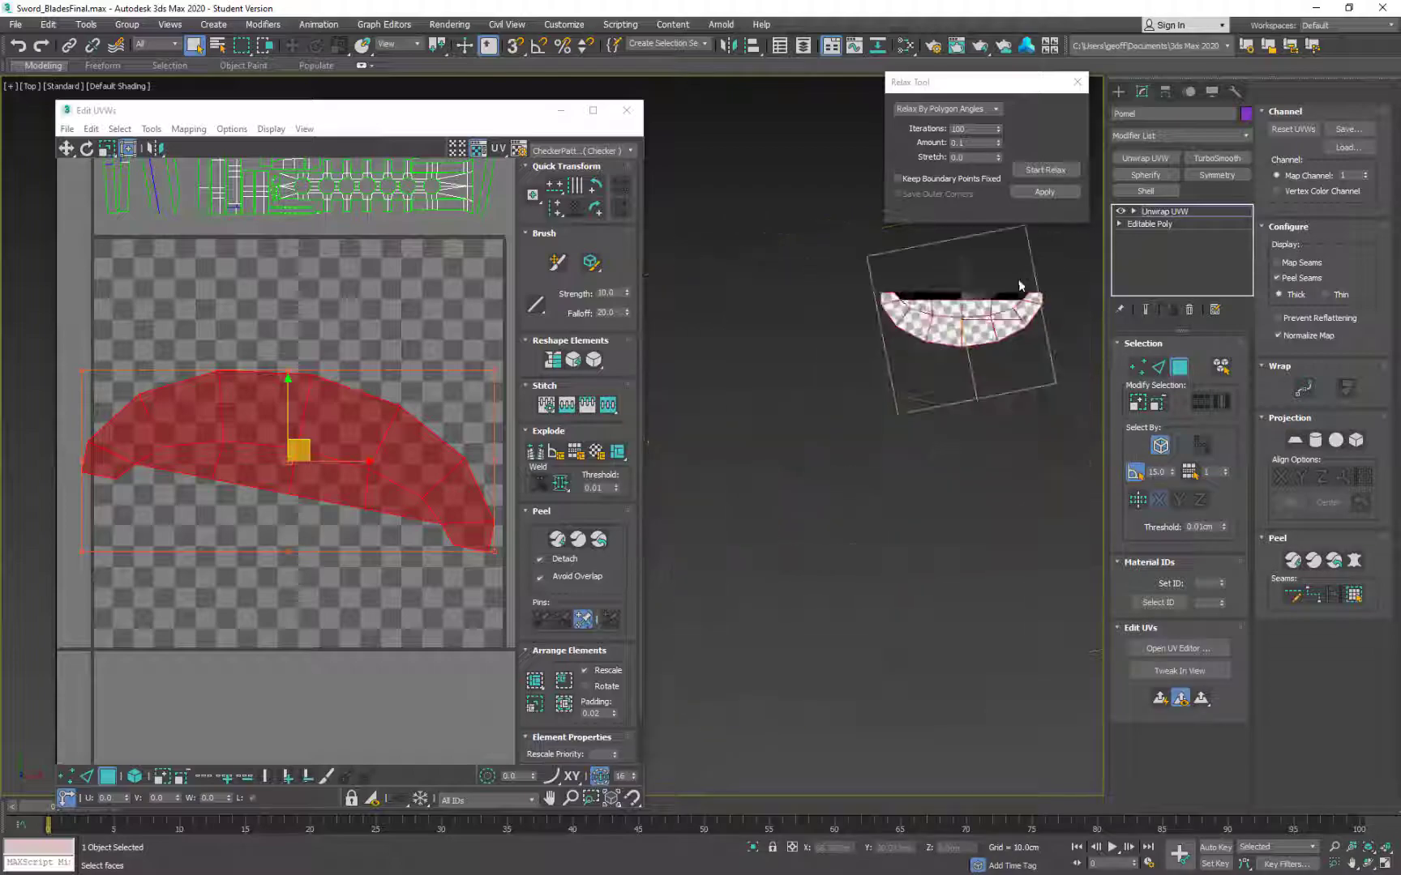
middle_click_drag(950, 365, 856, 488)
scroll(855, 487, "up", 4)
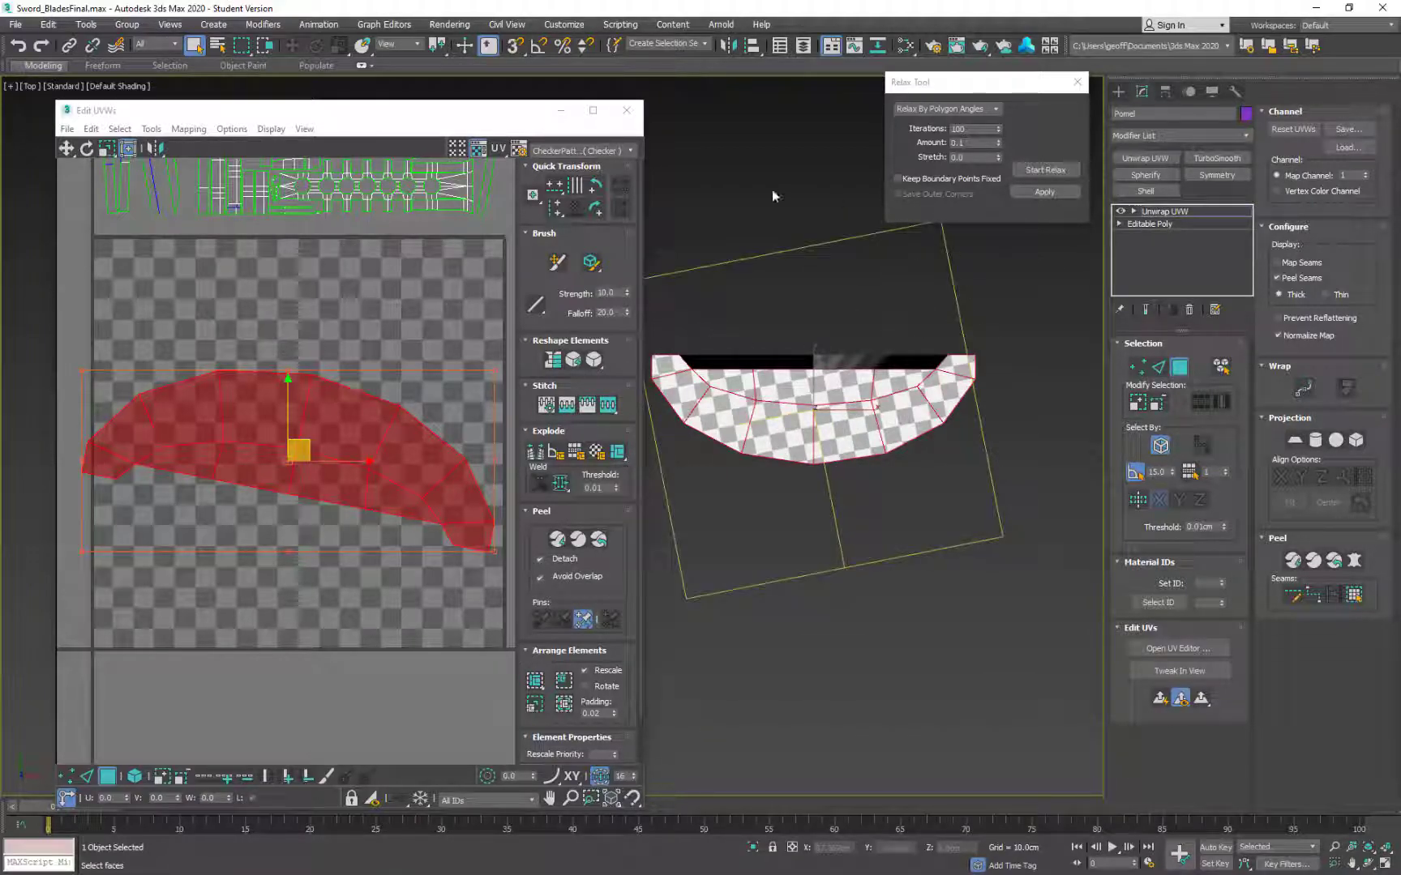
middle_click_drag(768, 499, 791, 457, "alt")
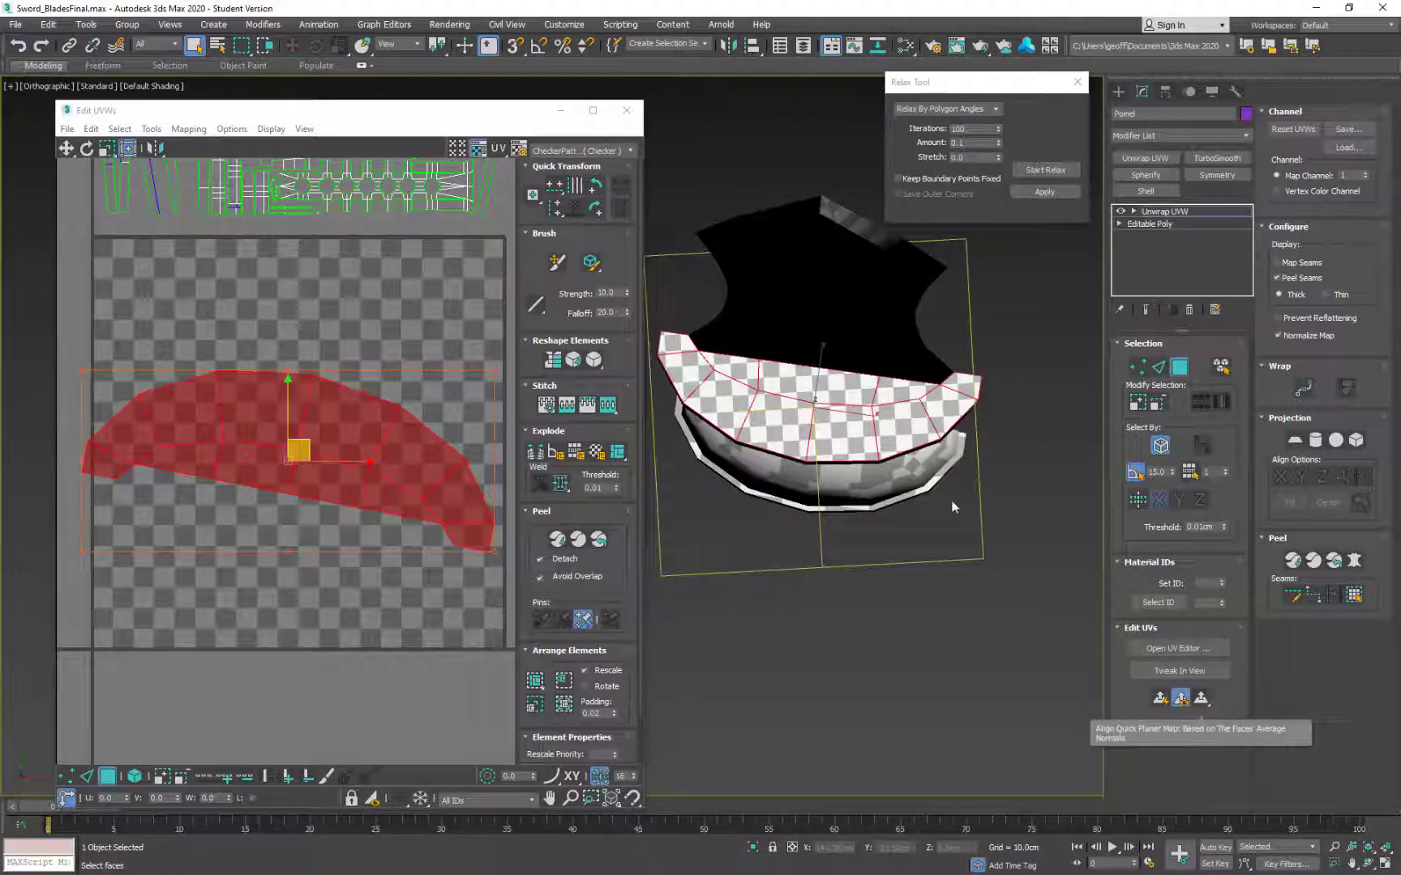
Step: Try the Y and X planar alignments on the guard's top faces, and planar map them along Z
left_click(1197, 702)
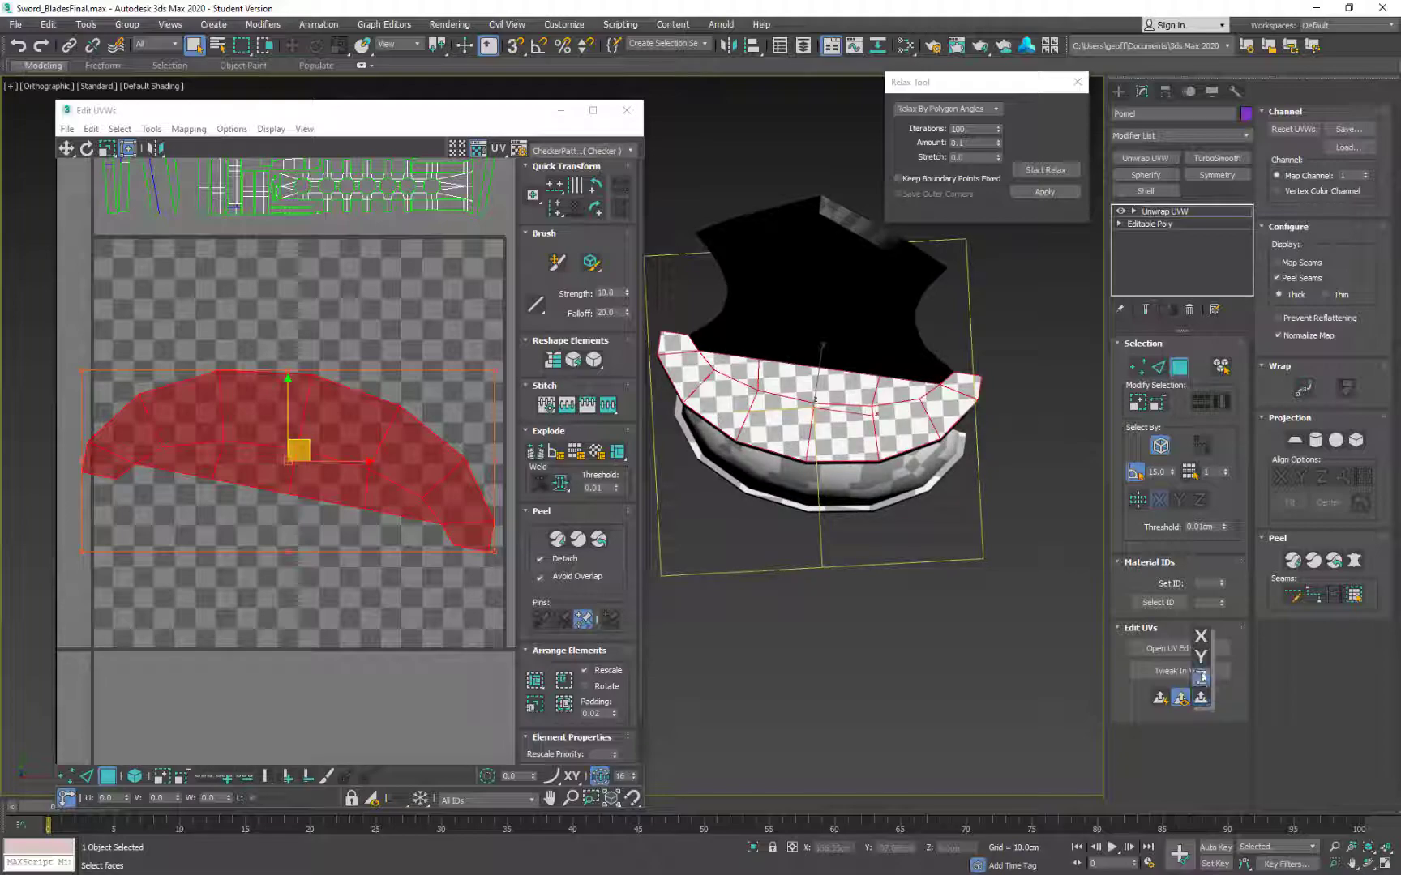
left_click(1200, 677)
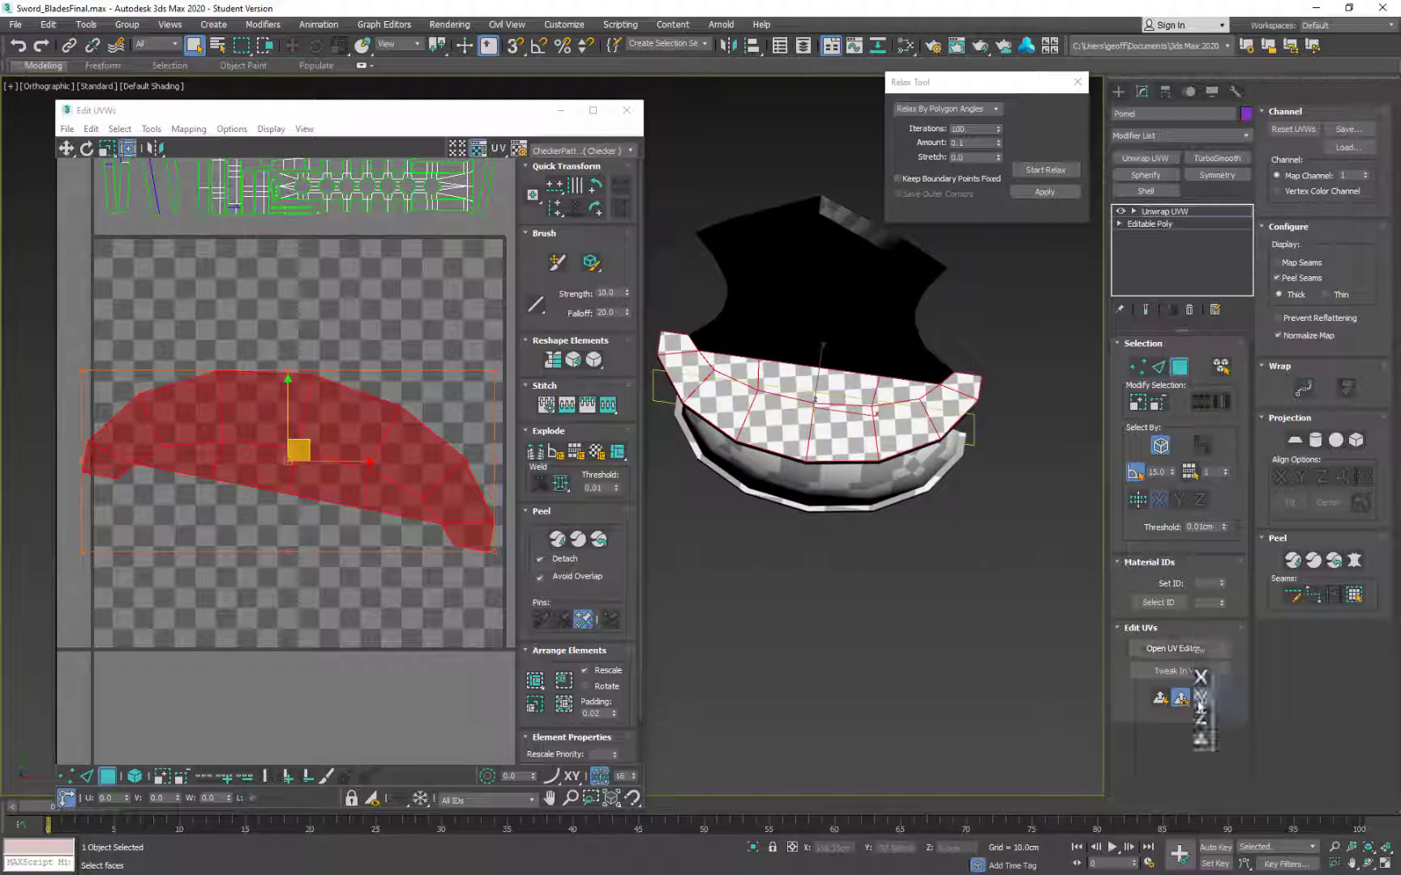
middle_click_drag(947, 588, 1026, 584, "alt")
mouse_move(1197, 702)
left_mouse_down()
mouse_move(1205, 670)
mouse_move(1206, 734)
mouse_move(1205, 683)
left_mouse_up()
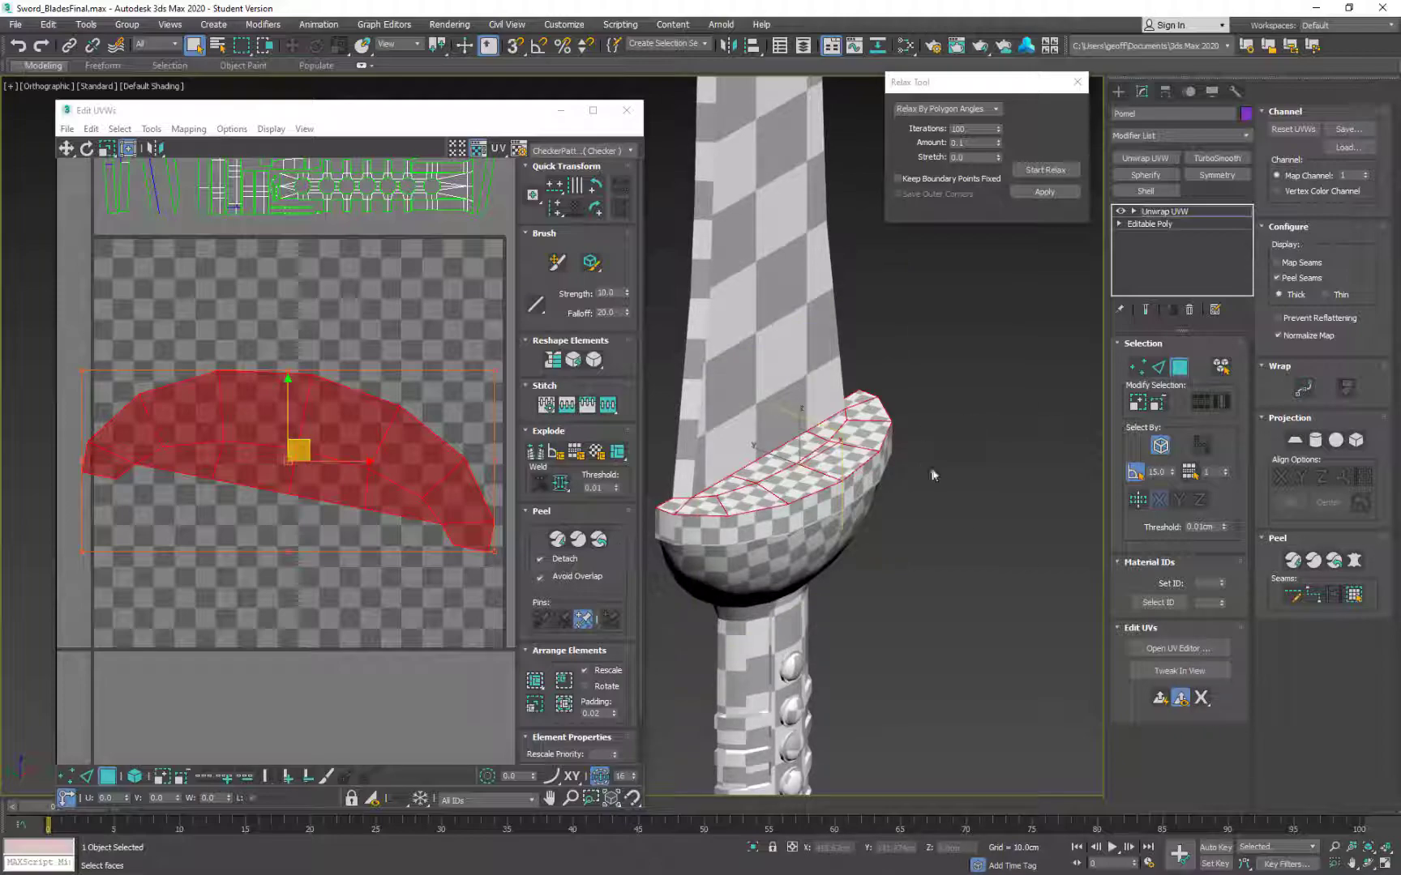
middle_click_drag(932, 475, 923, 513, "alt")
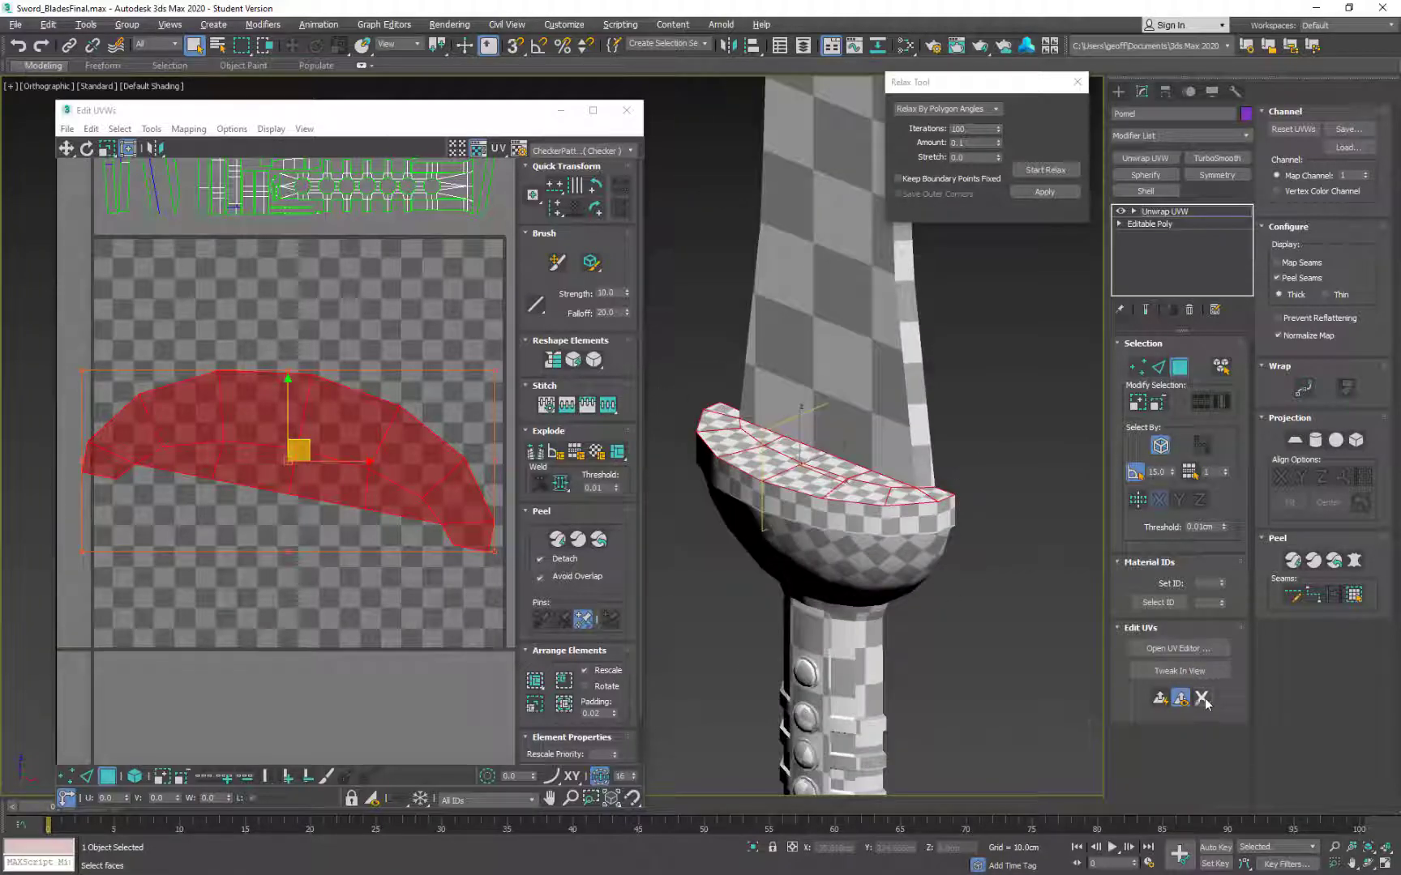
left_click_drag(1205, 703, 1202, 758)
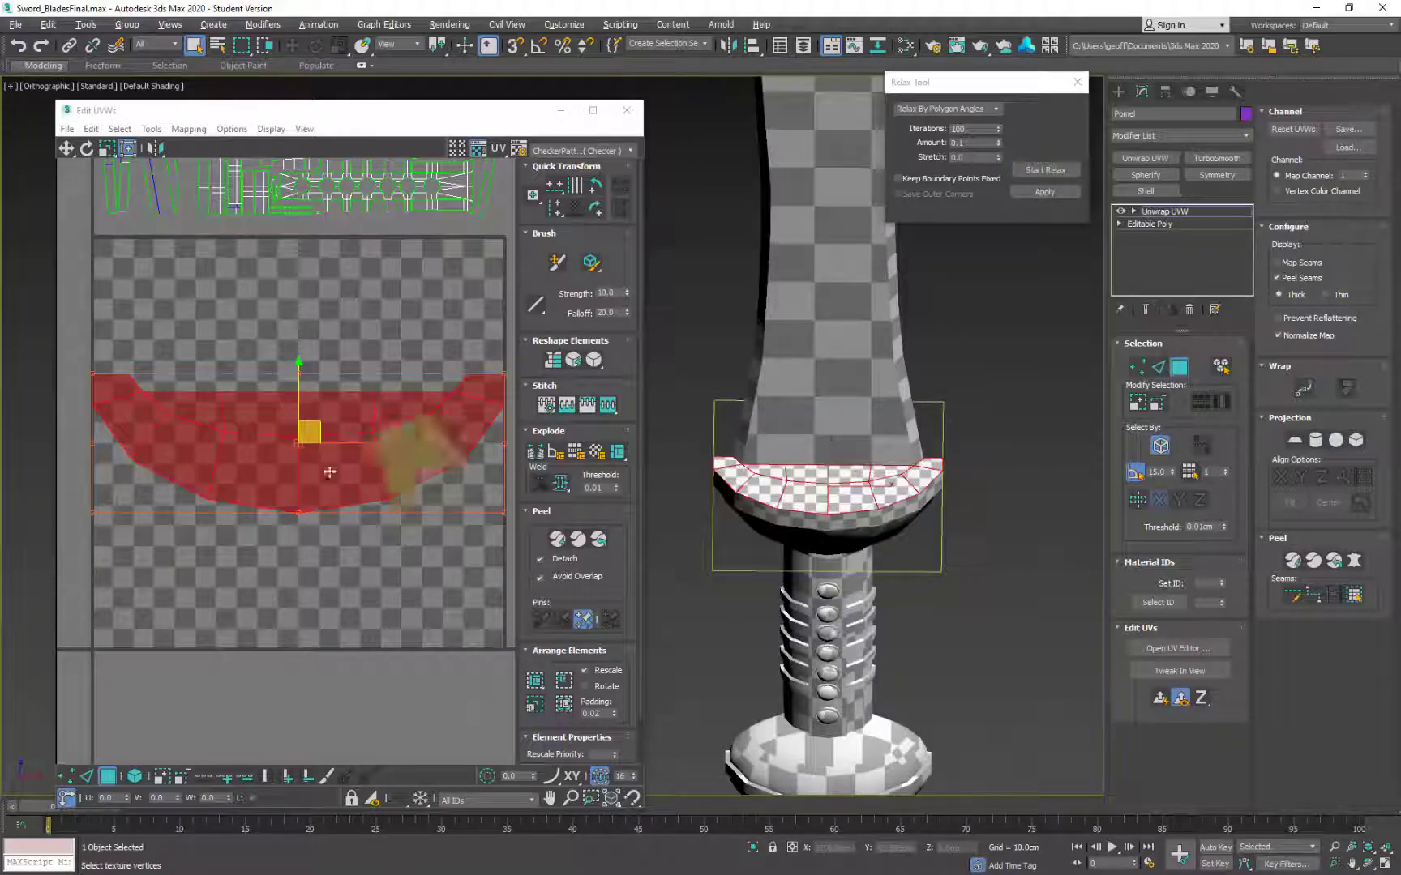
Step: Move the guard top's UV cluster out of the tile and place it near the rim band's strip
scroll(341, 454, "down", 2)
middle_click_drag(350, 423, 373, 471)
left_click_drag(372, 491, 76, 660)
scroll(312, 504, "down", 1)
middle_click_drag(313, 504, 279, 490)
Step: Select the thin ledge faces beneath the guard's rim band and locate their curved cluster in the UV layout
middle_click_drag(807, 358, 764, 276)
middle_click_drag(816, 417, 825, 306, "alt")
scroll(845, 389, "up", 5)
left_click(847, 354)
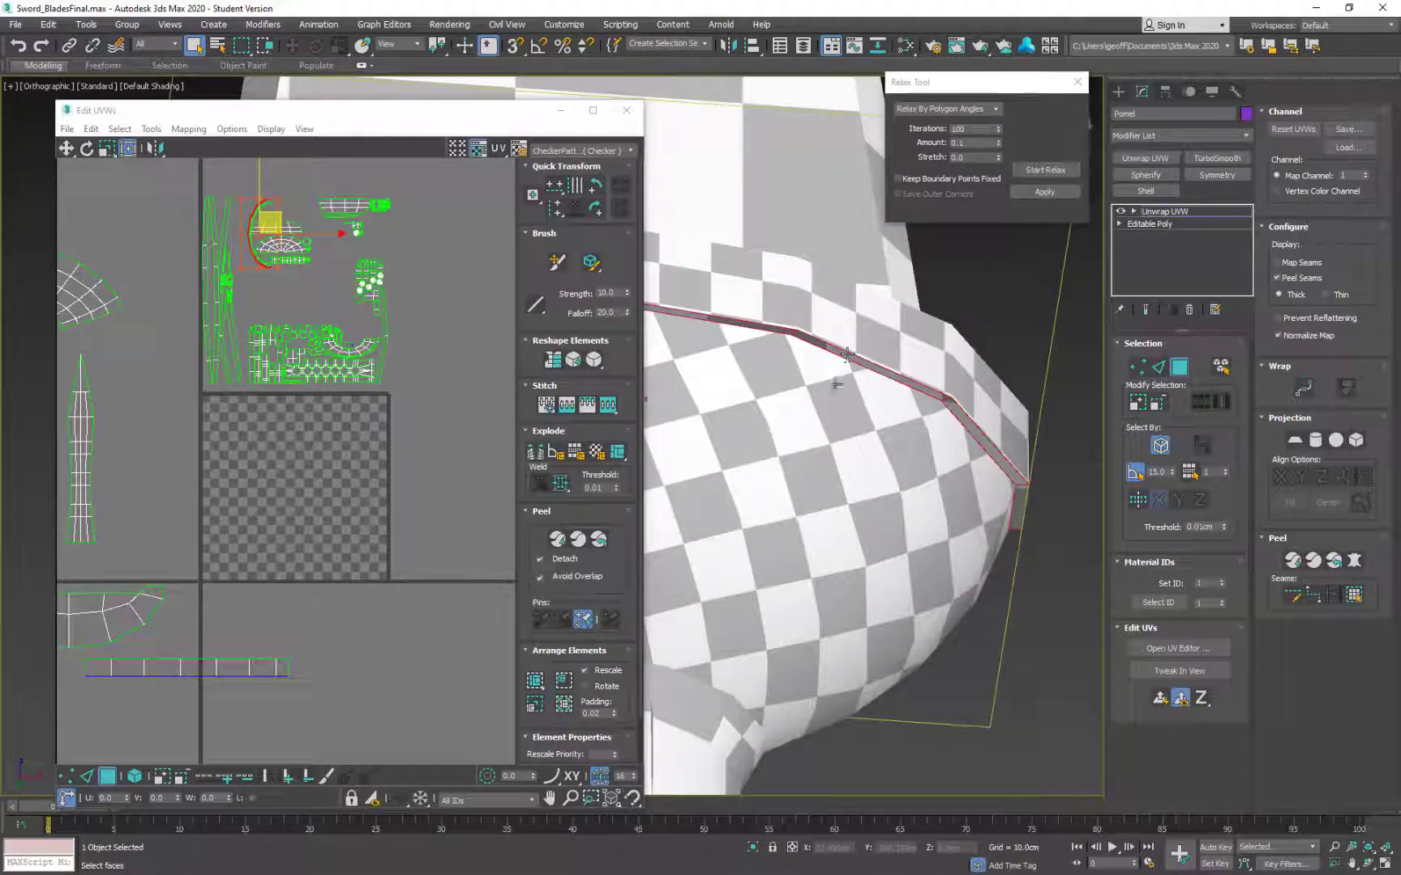
scroll(838, 383, "up", 2)
middle_click_drag(838, 383, 922, 497)
scroll(880, 458, "up", 3)
scroll(782, 466, "down", 3)
scroll(397, 426, "down", 3)
scroll(356, 360, "up", 2)
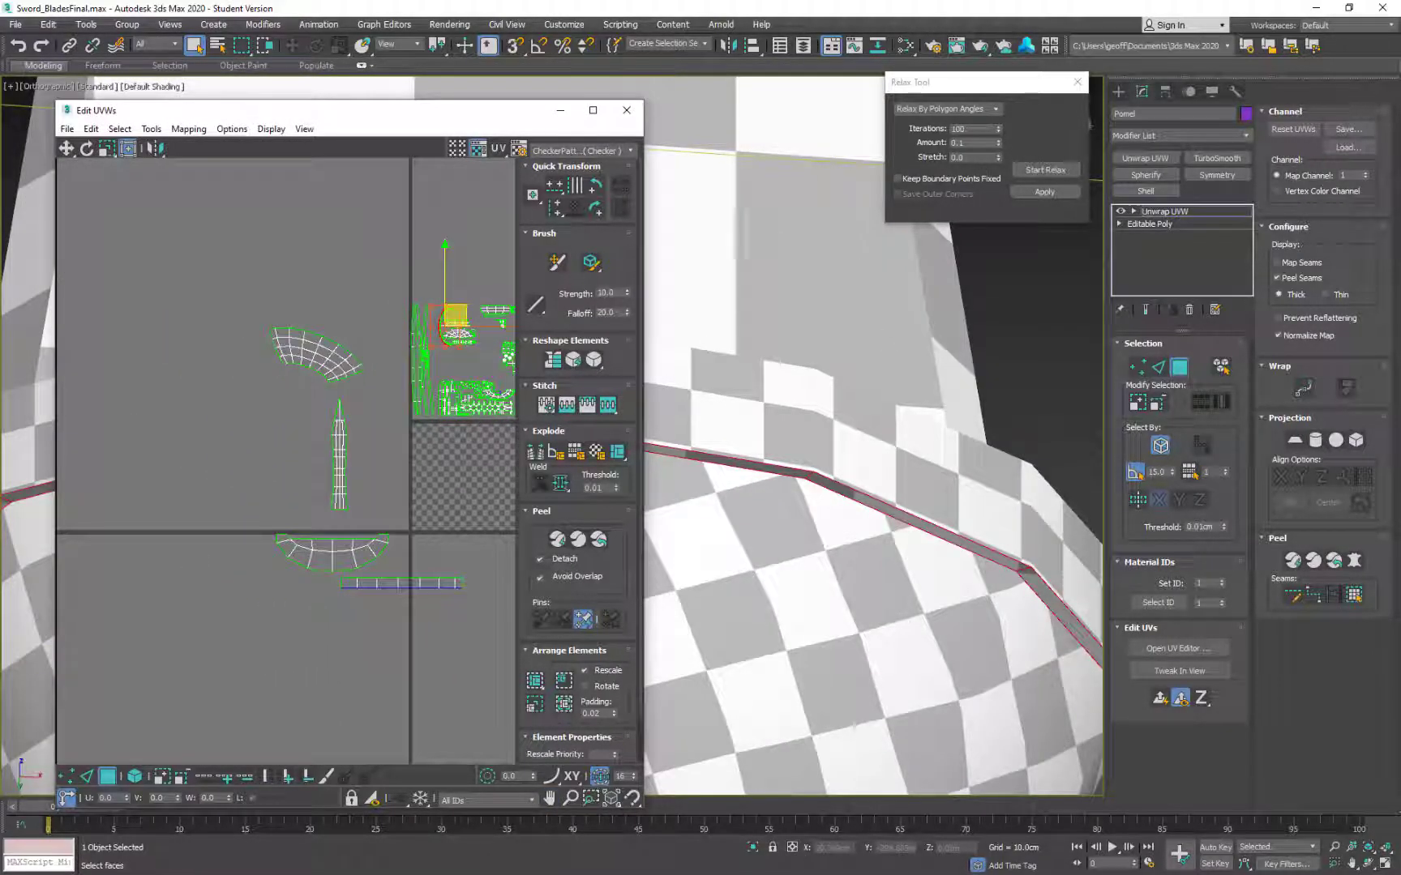
scroll(356, 360, "up", 2)
middle_click_drag(357, 360, 350, 389)
scroll(357, 401, "up", 3)
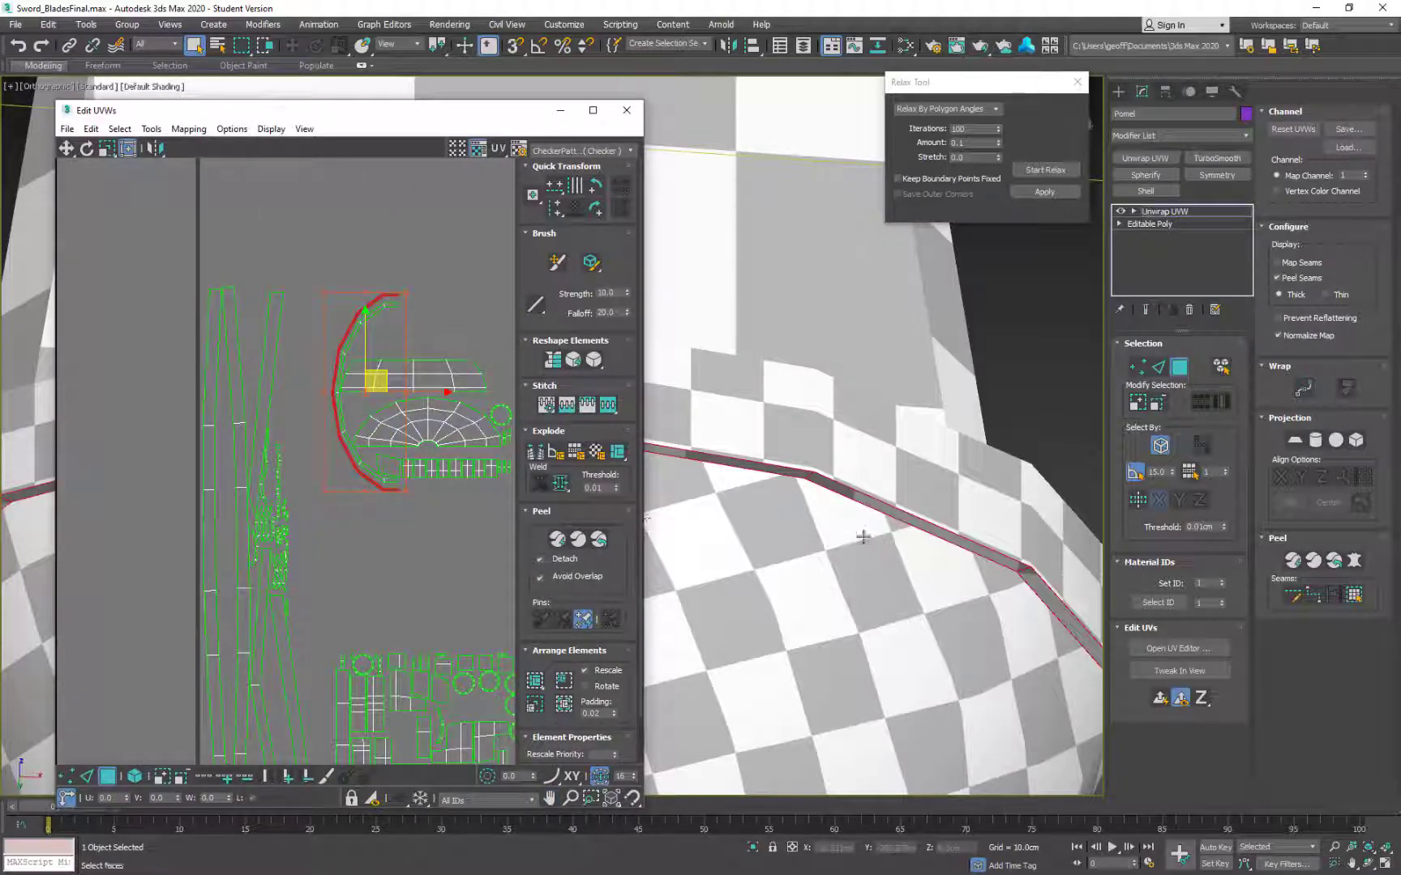
scroll(863, 537, "down", 8)
middle_click_drag(863, 536, 1137, 702, "alt")
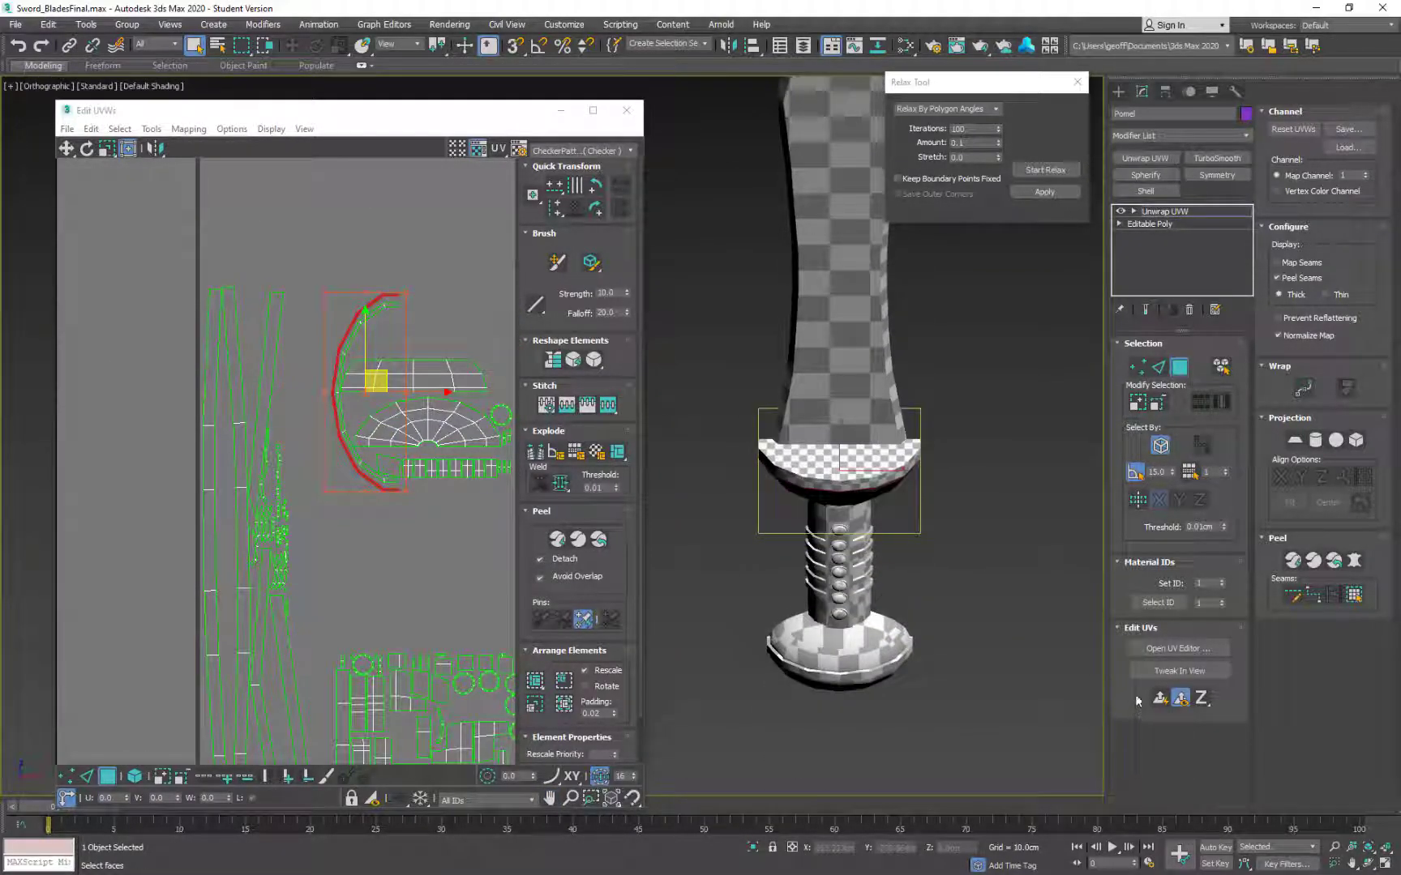
Step: Planar map the ledge faces along Z and move their curved cluster outside the tile, below the guard top's UVs
left_click(369, 500)
middle_click_drag(369, 500, 364, 375)
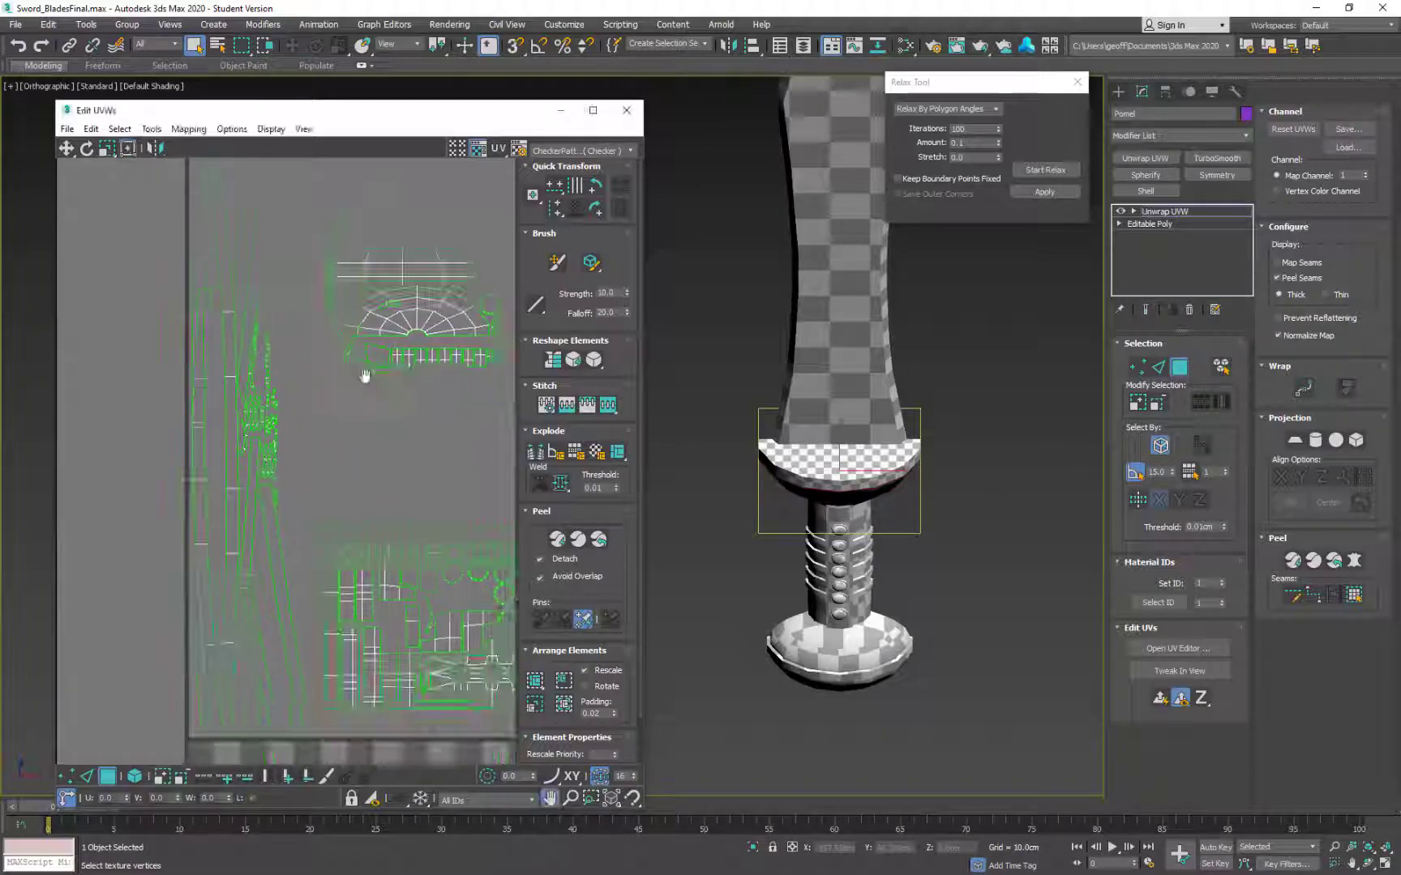
scroll(365, 375, "down", 3)
middle_click_drag(462, 705, 373, 472)
left_click_drag(322, 492, 1, 525)
scroll(336, 474, "down", 4)
middle_click_drag(367, 451, 487, 440)
left_click_drag(286, 475, 285, 639)
scroll(441, 389, "down", 2)
middle_click_drag(438, 388, 287, 378)
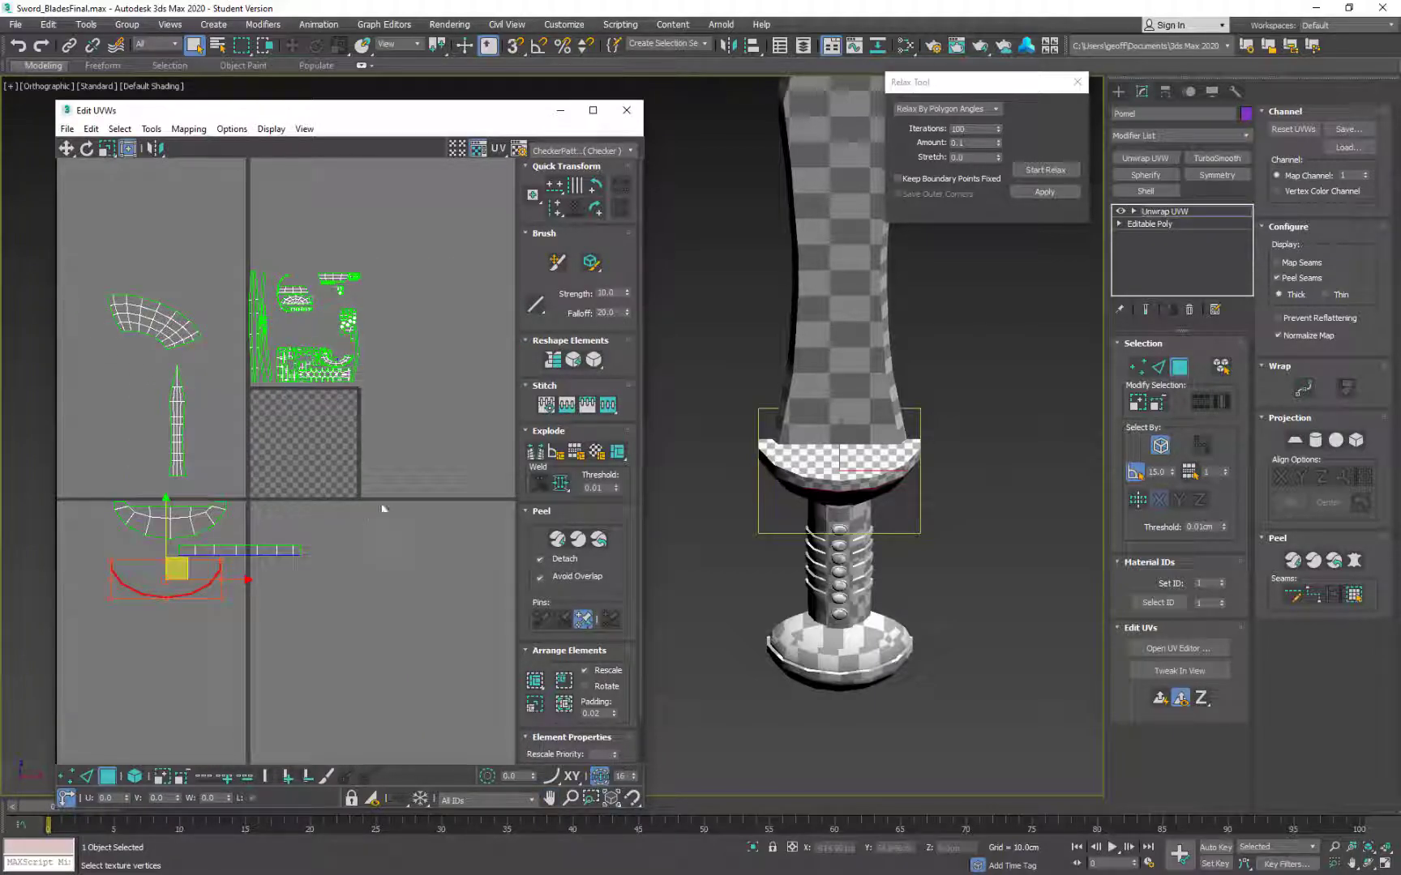
Step: Select the handle's side faces between and beyond the rings on both sides of the studs, with selected faces shaded
middle_click_drag(820, 412, 799, 464, "alt")
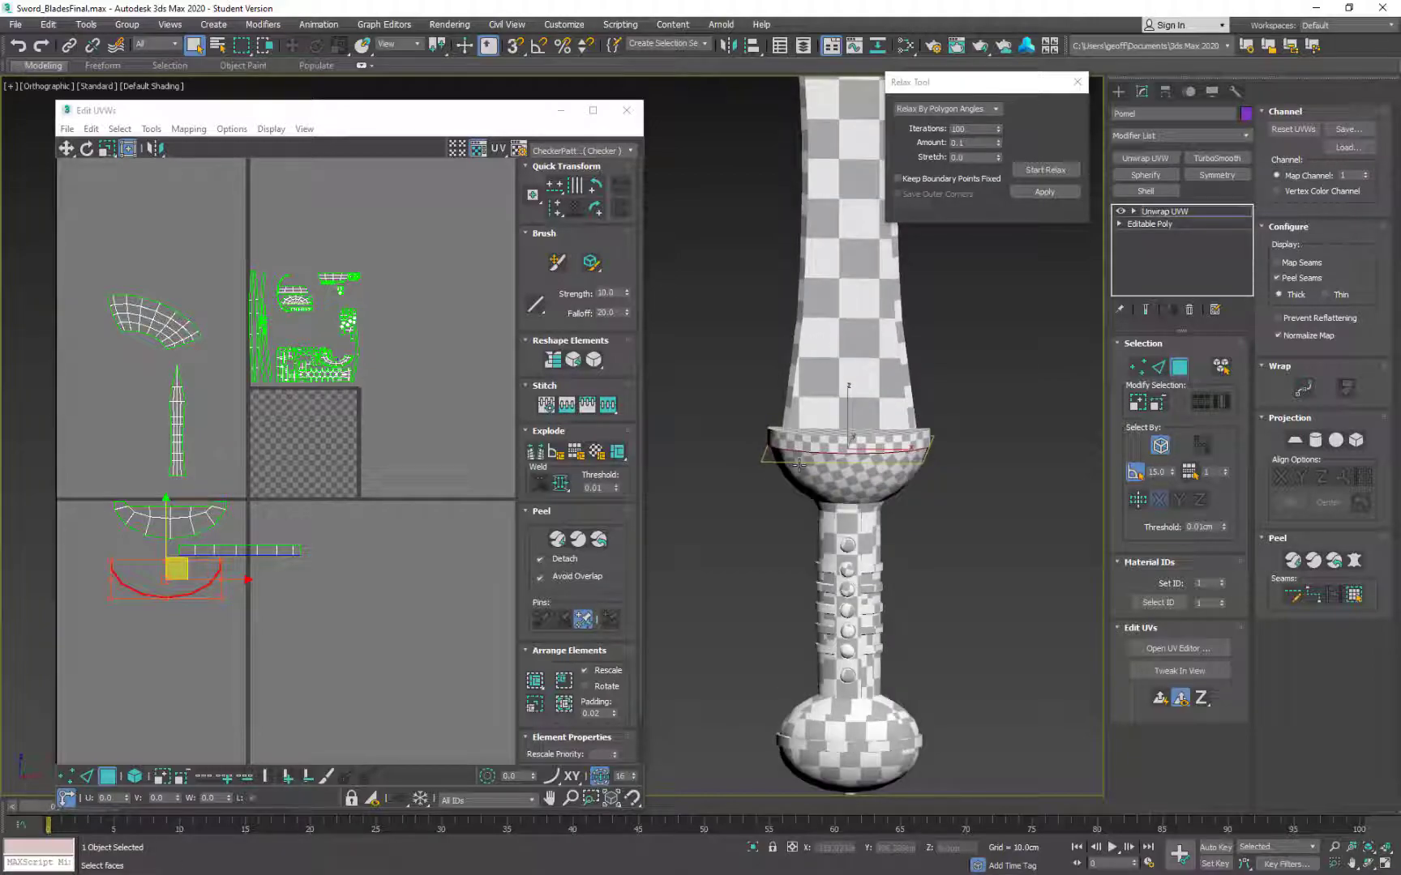
middle_click_drag(849, 560, 819, 504, "alt")
scroll(818, 504, "up", 4)
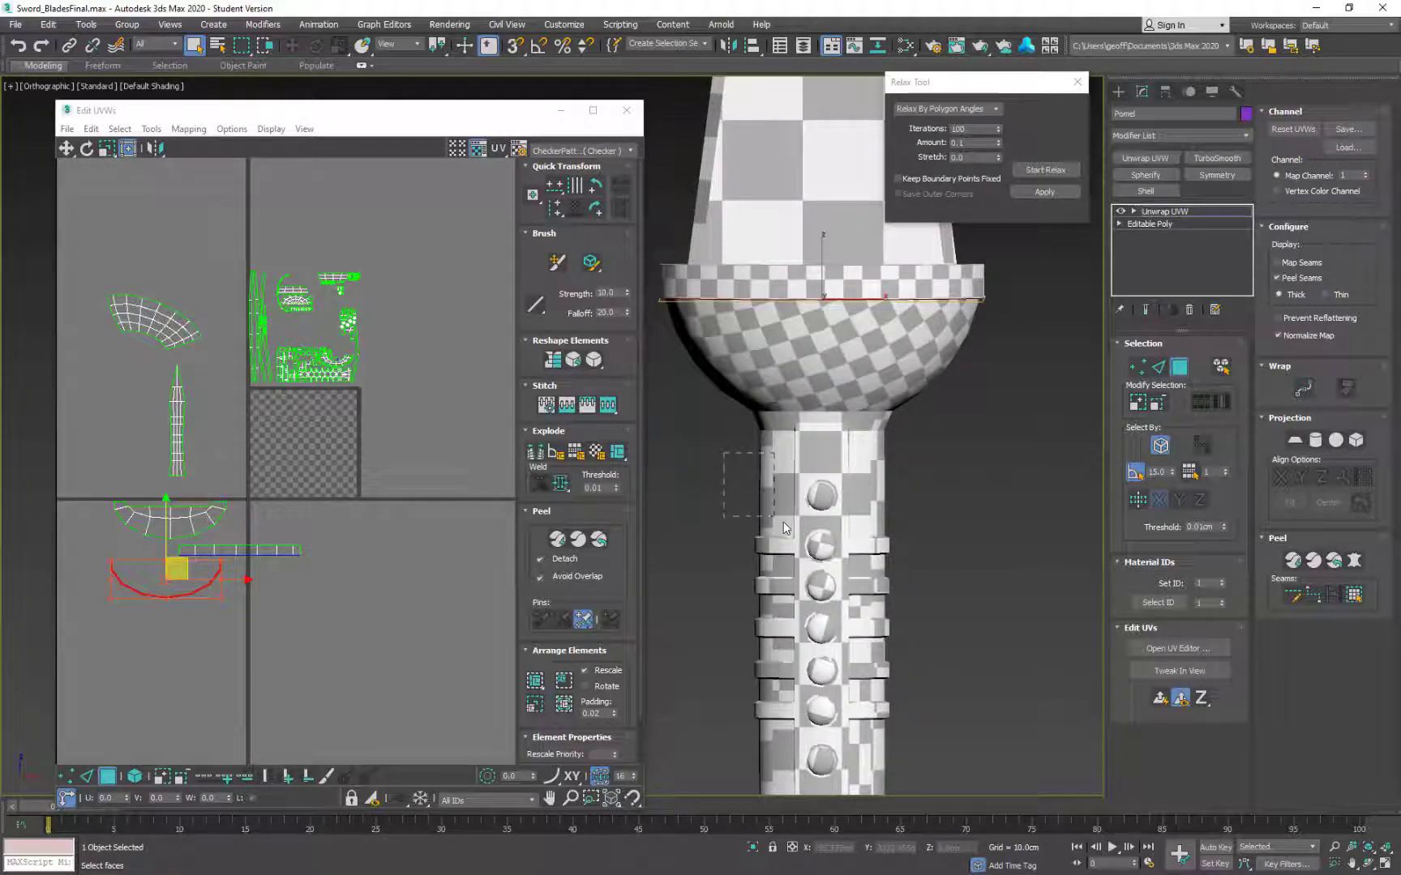
left_click_drag(783, 522, 786, 527)
middle_click_drag(916, 448, 871, 336)
left_click_drag(882, 325, 808, 459, "ctrl")
left_click_drag(695, 448, 733, 457, "ctrl")
middle_click_drag(872, 523, 859, 476)
left_click_drag(859, 449, 791, 453, "ctrl")
left_click_drag(666, 445, 728, 496, "ctrl")
left_click_drag(689, 525, 721, 535, "ctrl")
left_click_drag(687, 584, 727, 629, "ctrl")
left_click_drag(860, 574, 809, 620, "ctrl")
left_click_drag(844, 527, 803, 535, "ctrl")
left_click_drag(851, 488, 797, 497, "ctrl")
key("F2")
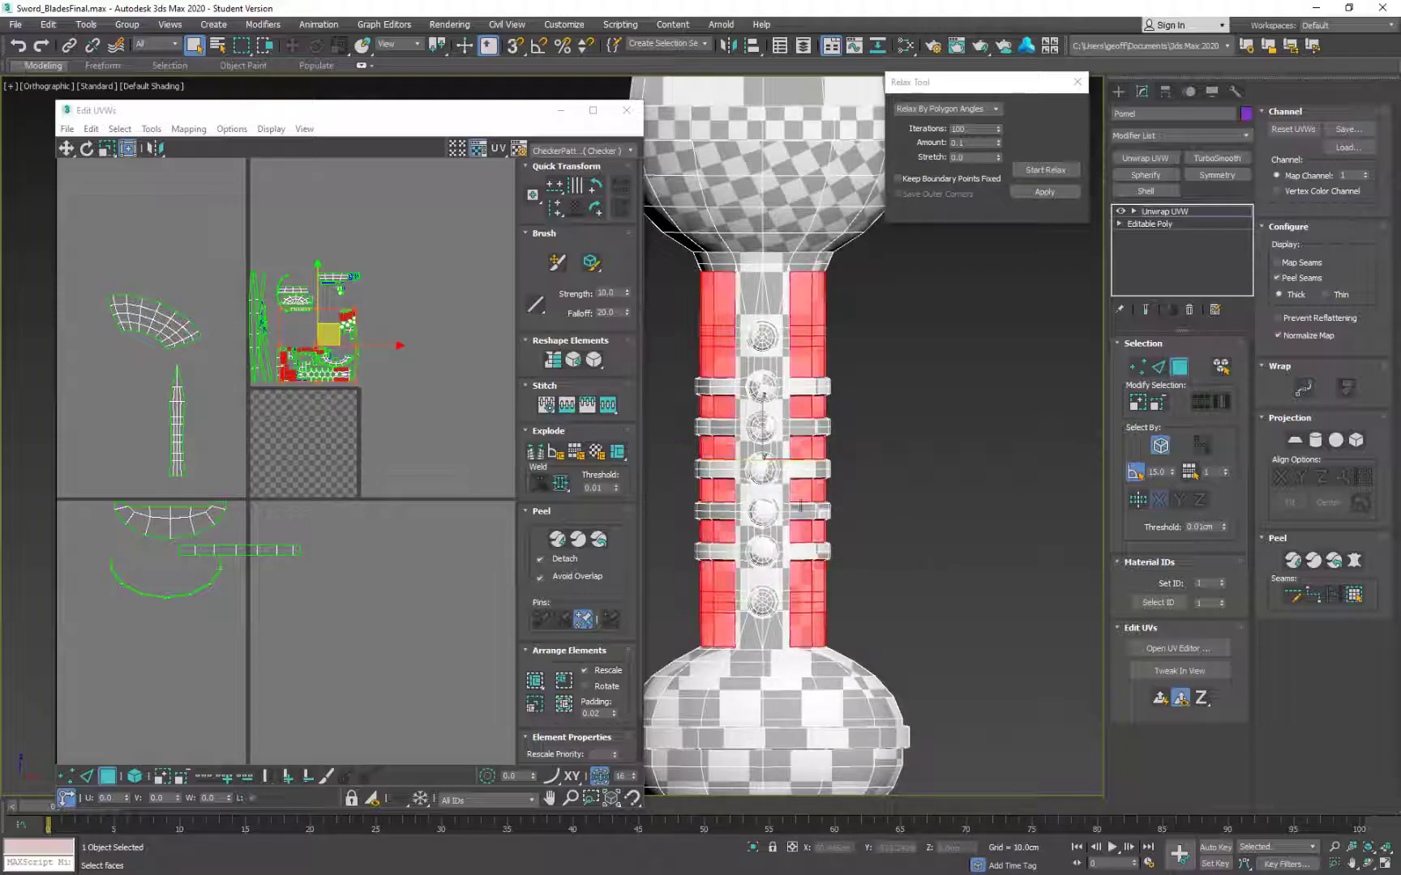
Step: Planar map the selected handle faces along Z and examine the resulting cluster in the UV layout
middle_click_drag(856, 500, 887, 506, "alt")
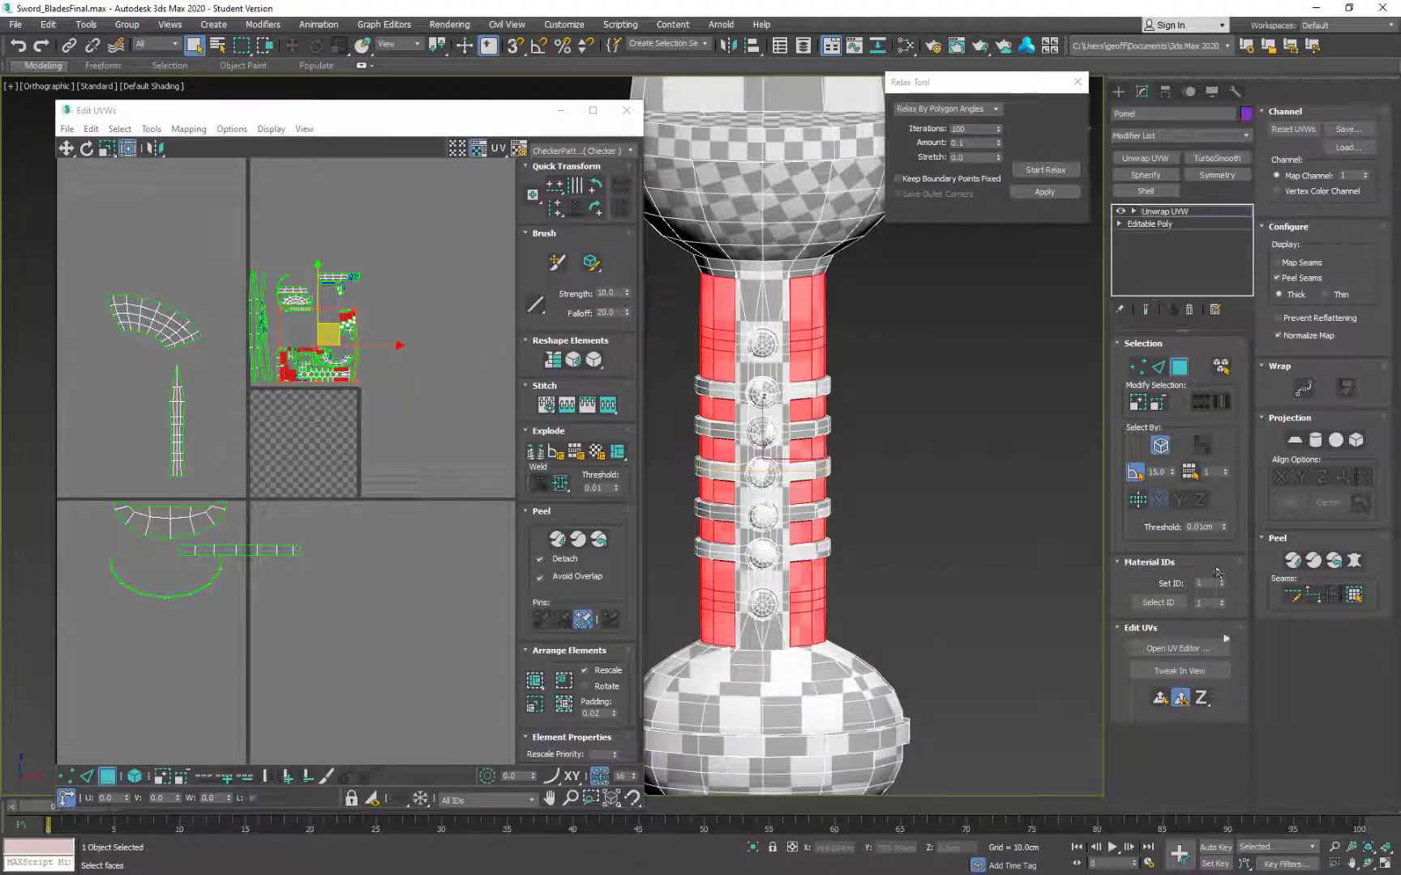
middle_click_drag(778, 517, 772, 407, "alt")
left_click(1161, 699)
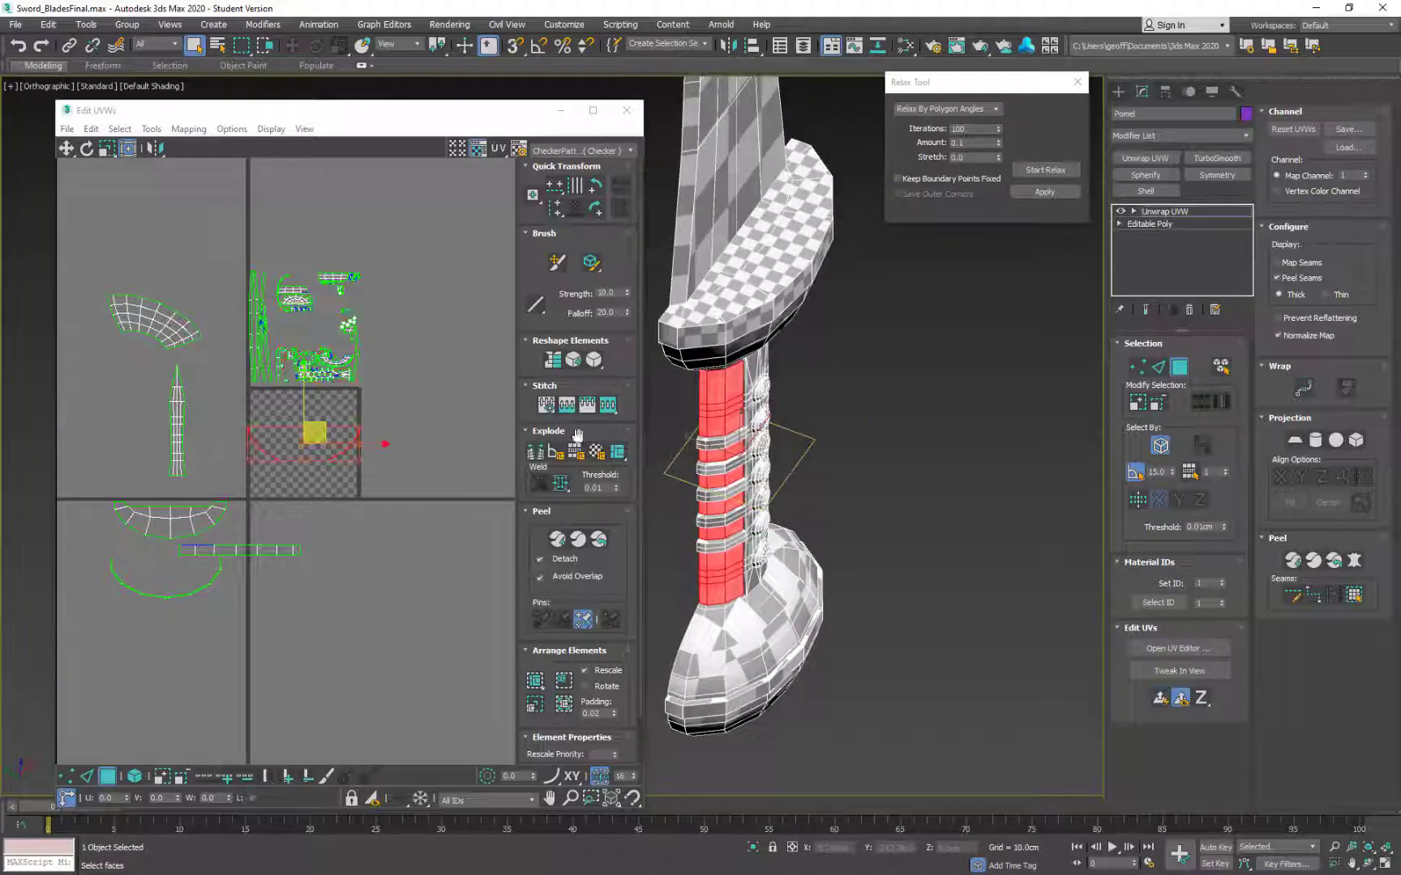
middle_click_drag(317, 420, 350, 413)
scroll(351, 413, "up", 3)
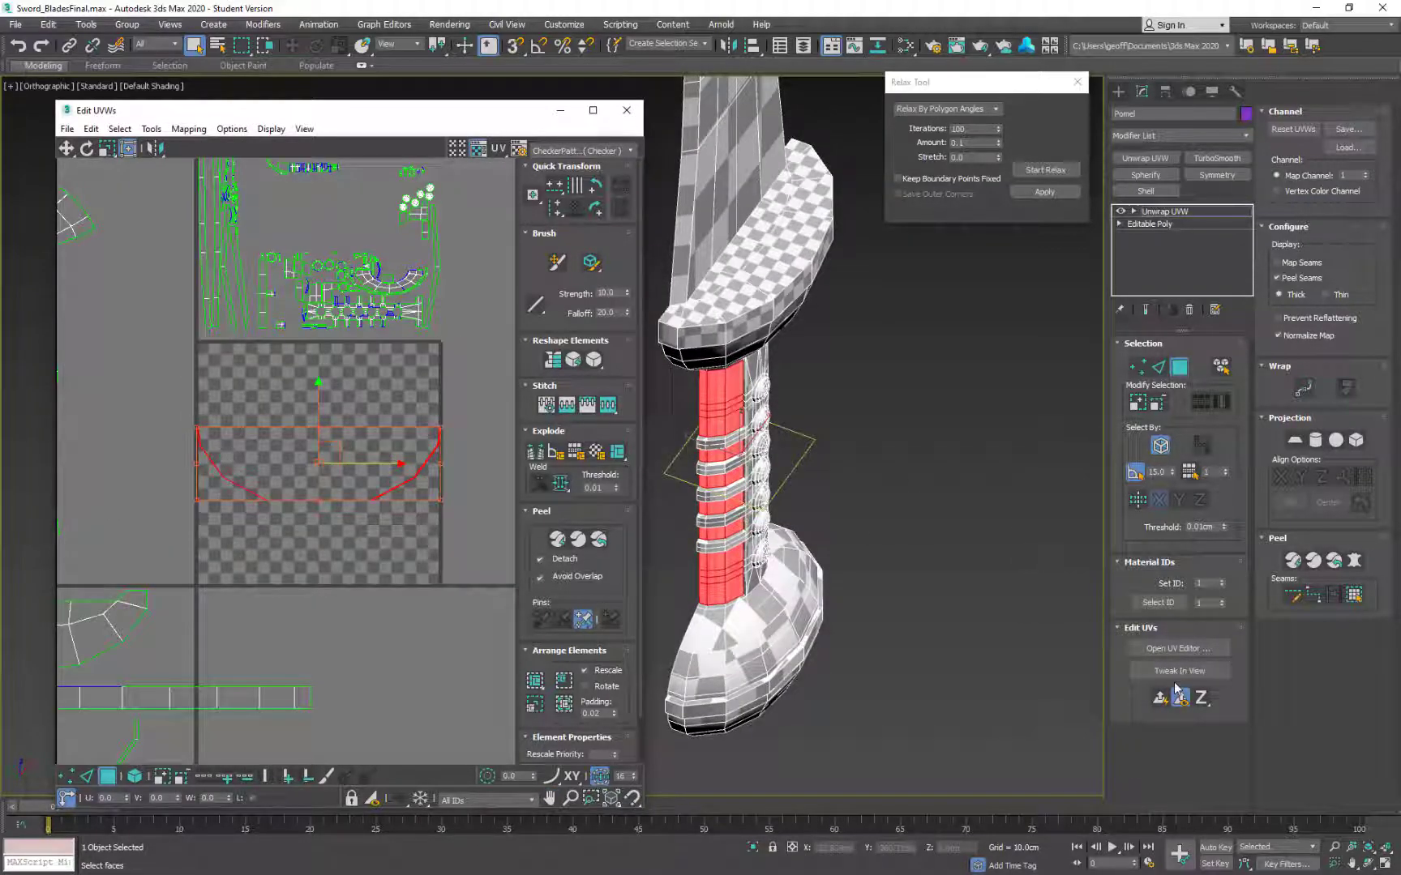
Step: Switch the quick planar map alignment to averaged normals and planar map the selected handle side faces again
left_click(1210, 699)
left_click_drag(1200, 678, 1203, 666)
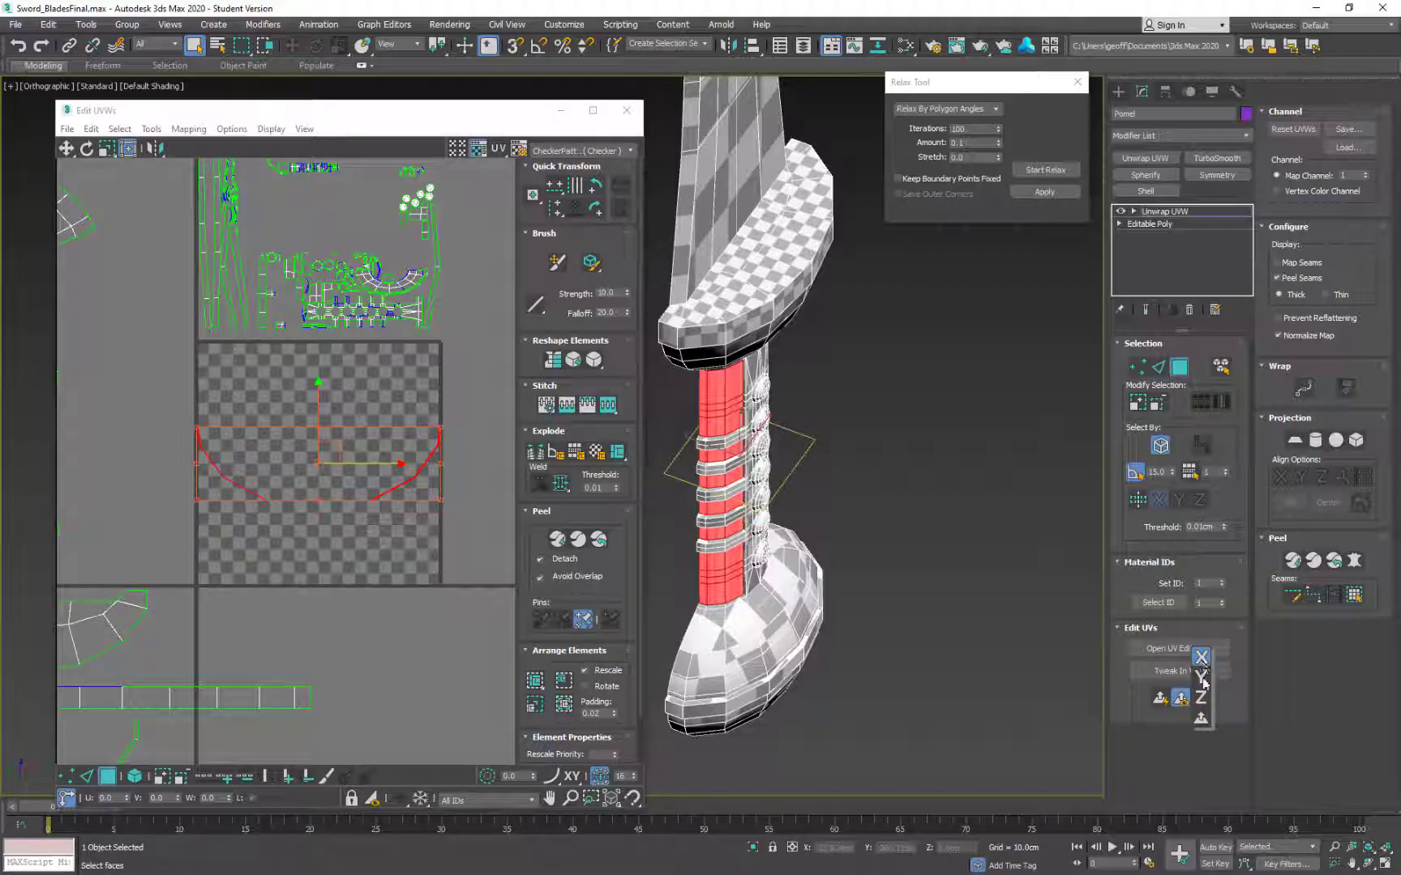
left_click_drag(1207, 727, 1201, 720)
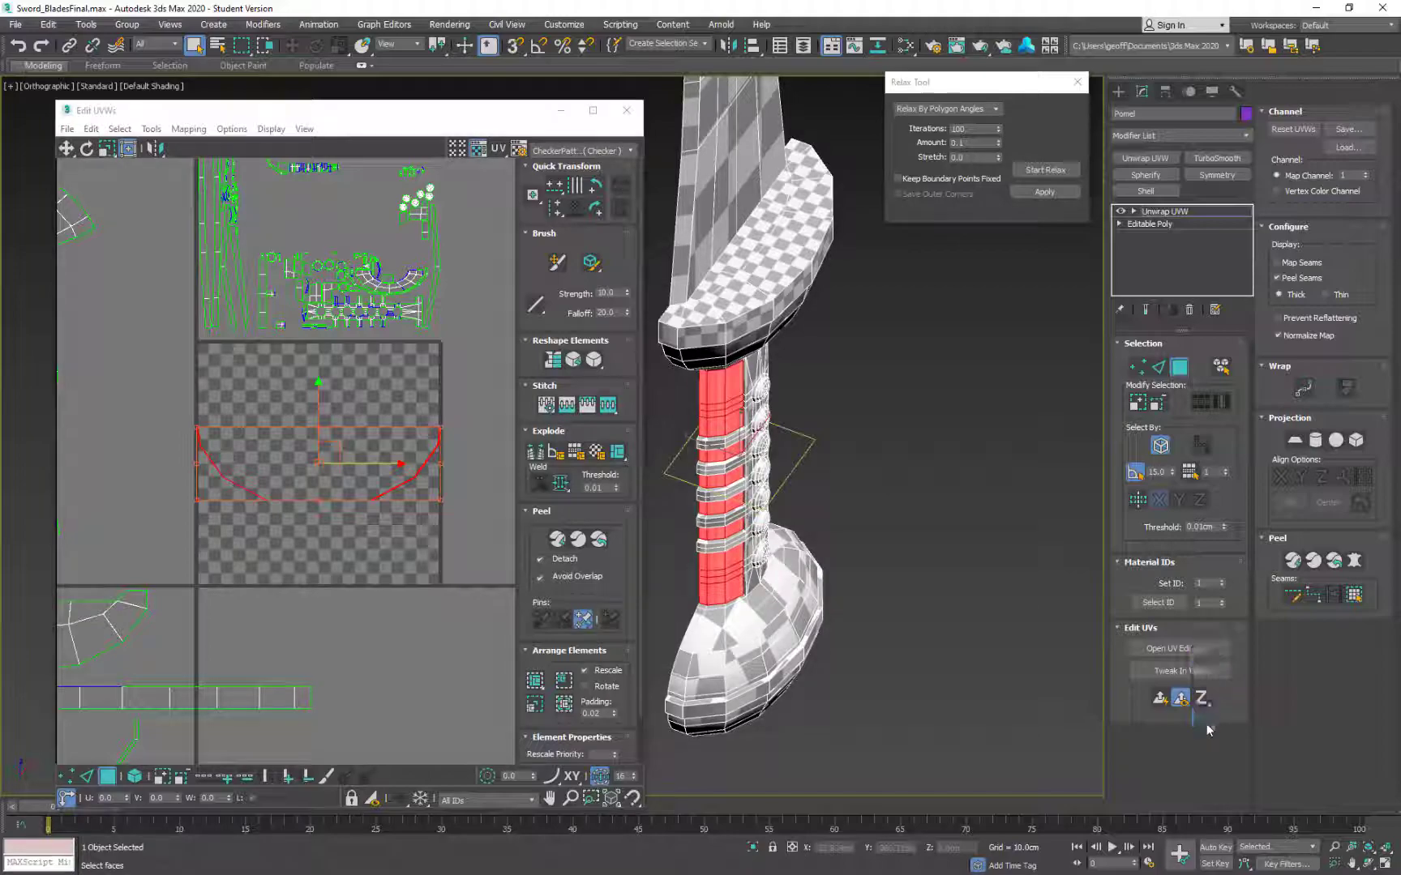
left_click(1159, 699)
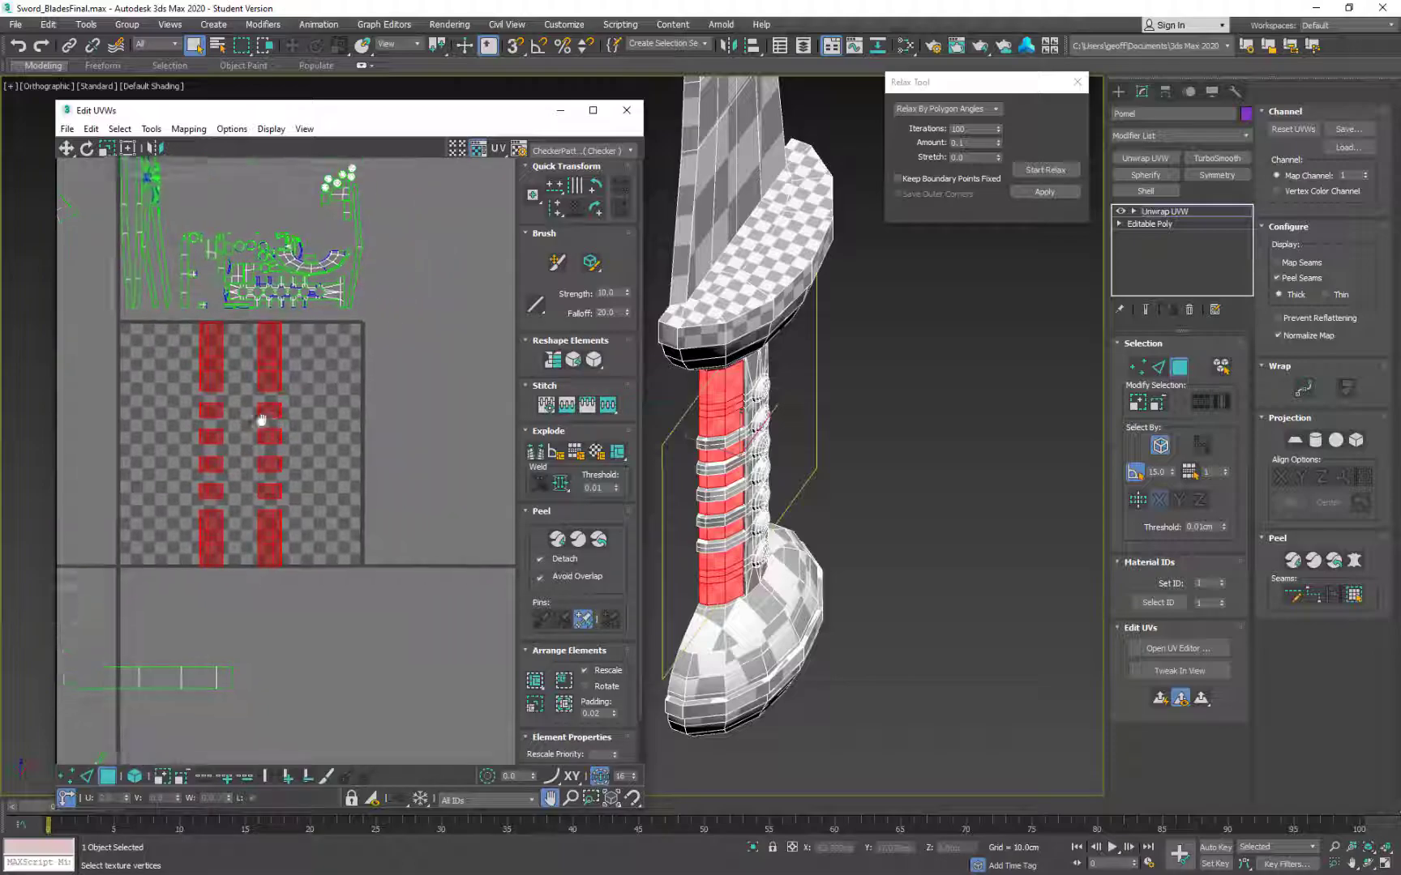
Step: Try relaxing the handle cluster by polygon angles, undo that, and relax the cluster until flat instead
middle_click_drag(876, 466, 838, 445, "alt")
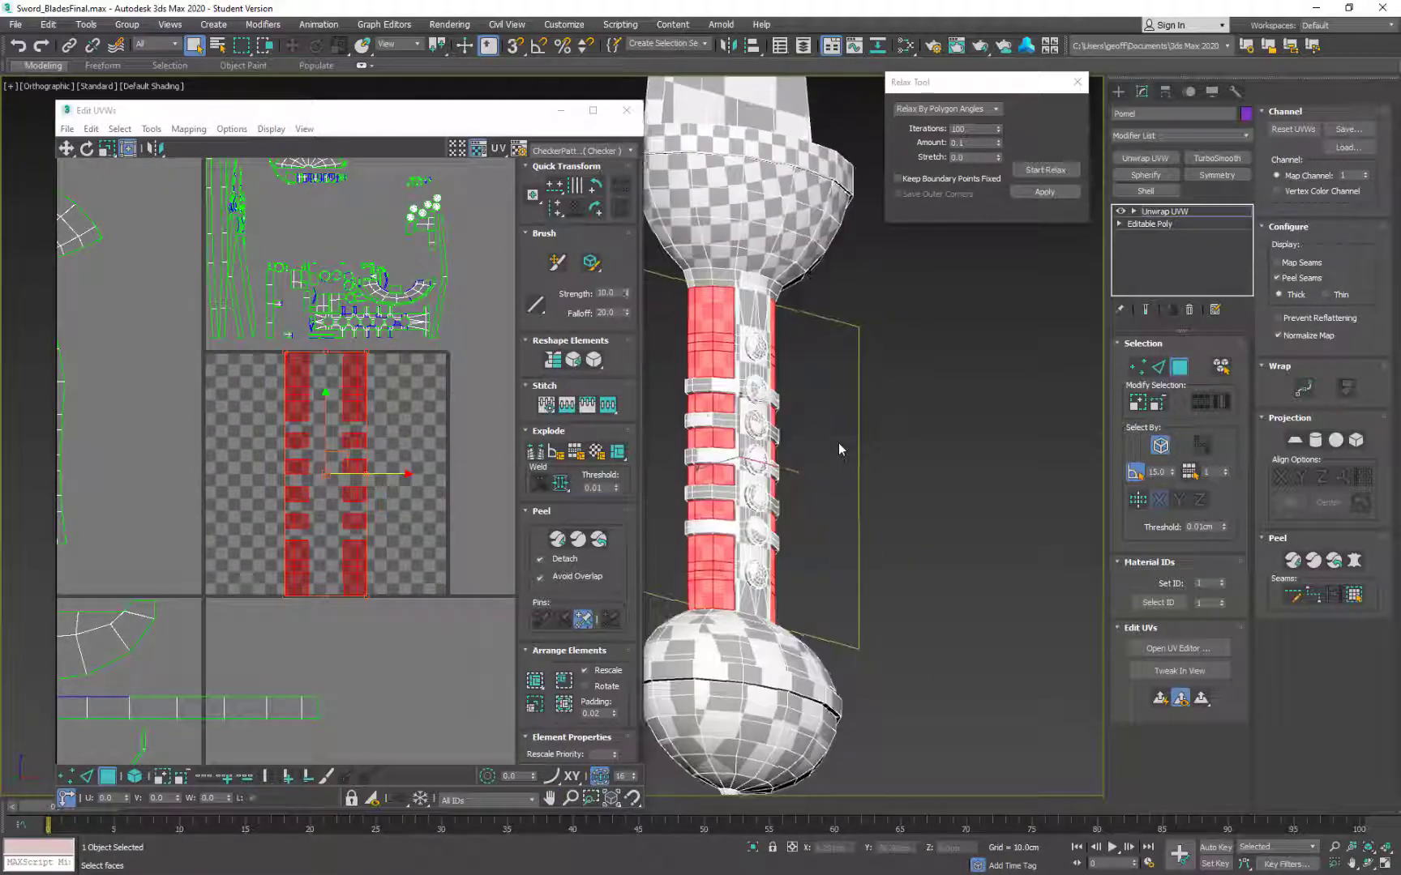
left_click(1058, 172)
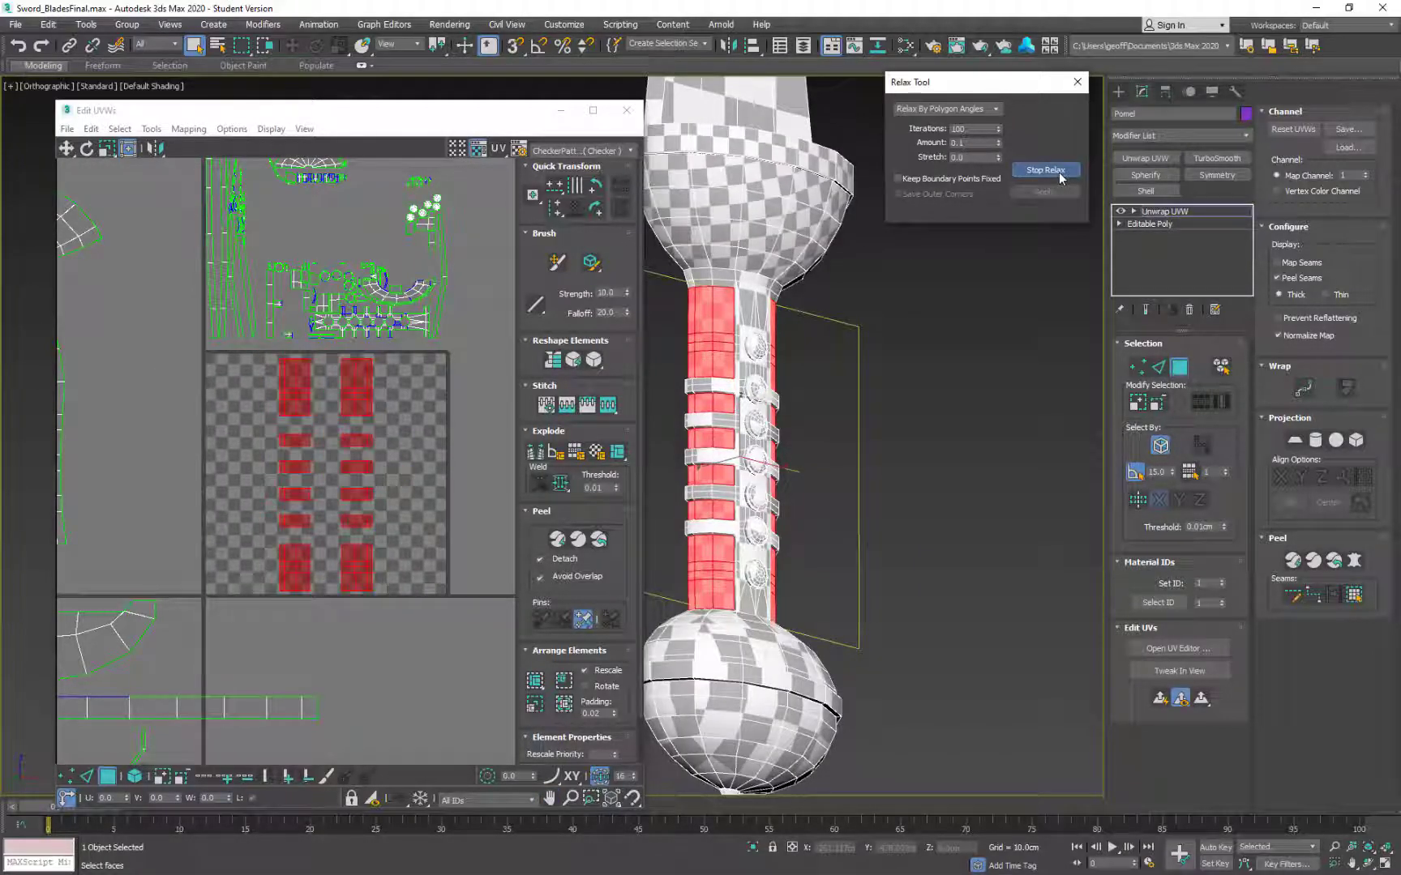
left_click(1060, 178)
mouse_move(433, 424)
middle_mouse_down()
mouse_move(438, 379)
mouse_move(434, 411)
middle_mouse_up()
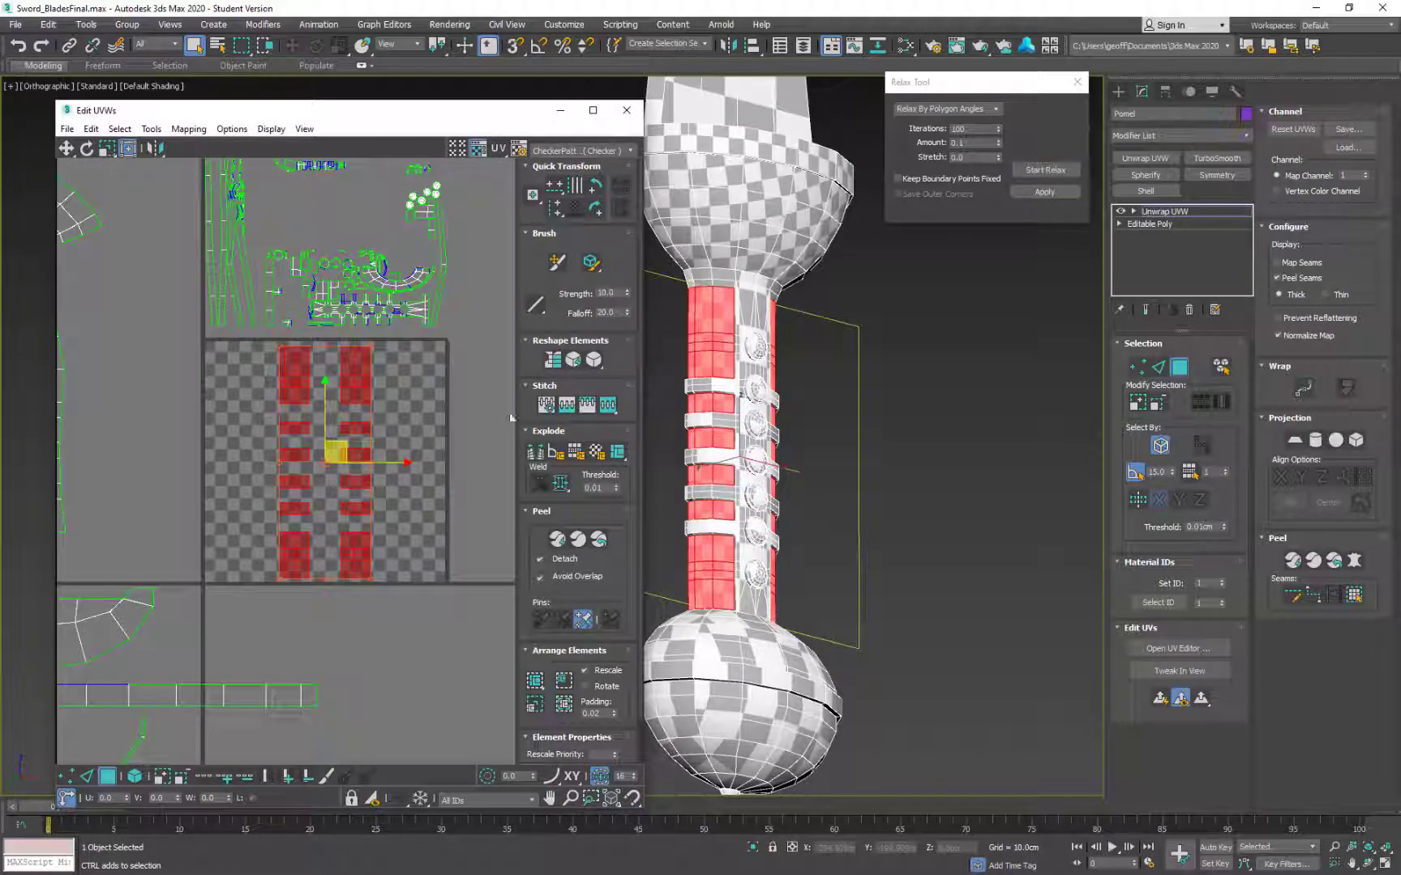
key("ctrl+z")
left_click(574, 363)
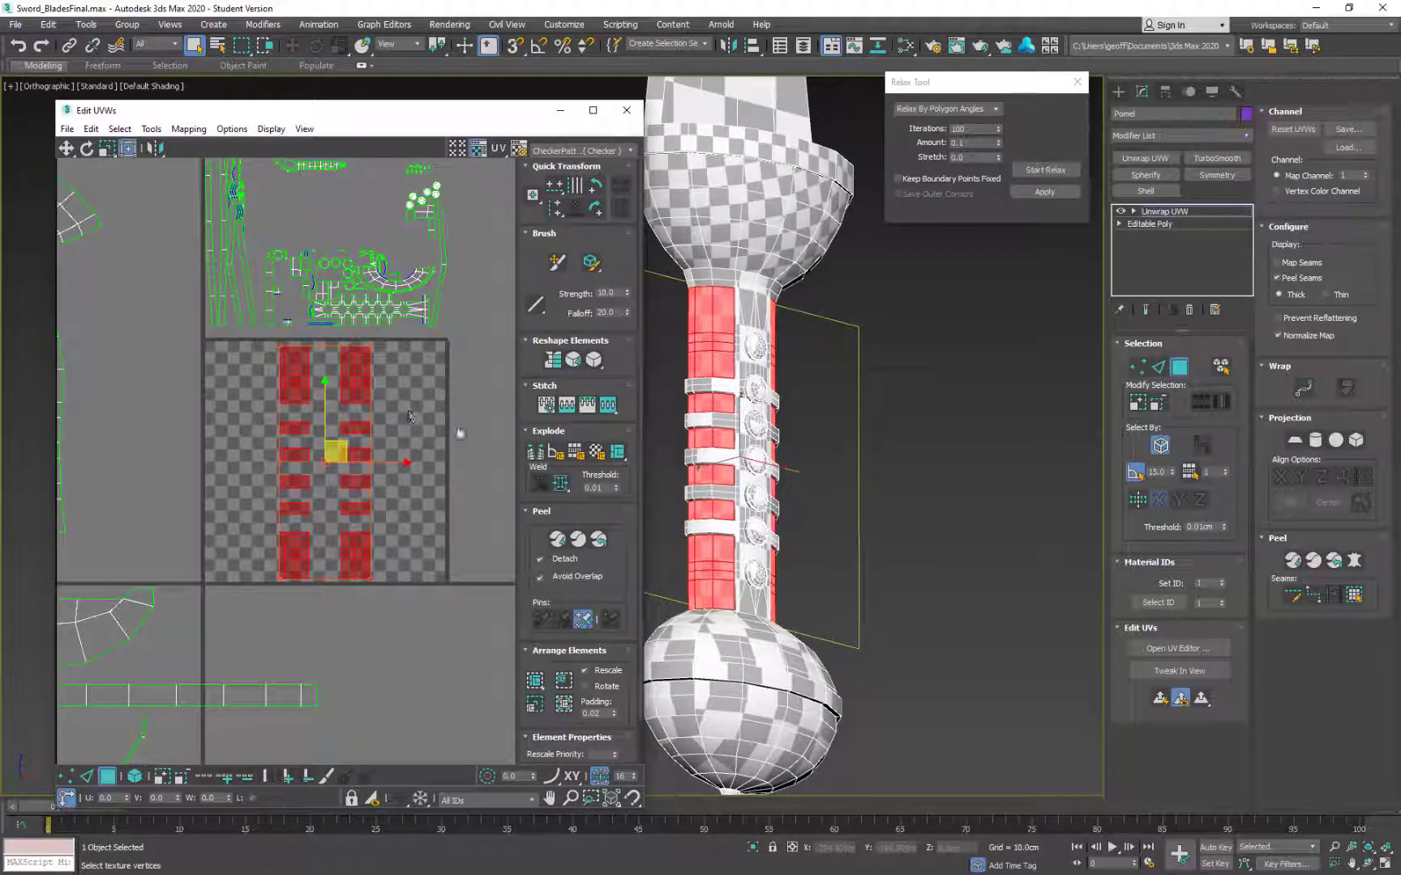
Step: Move the relaxed handle cluster outside the tile, directly below it, and turn off selected-face shading to examine the handle's checker pattern
scroll(434, 412, "down", 3)
left_click_drag(378, 419, 428, 586)
scroll(713, 438, "up", 6)
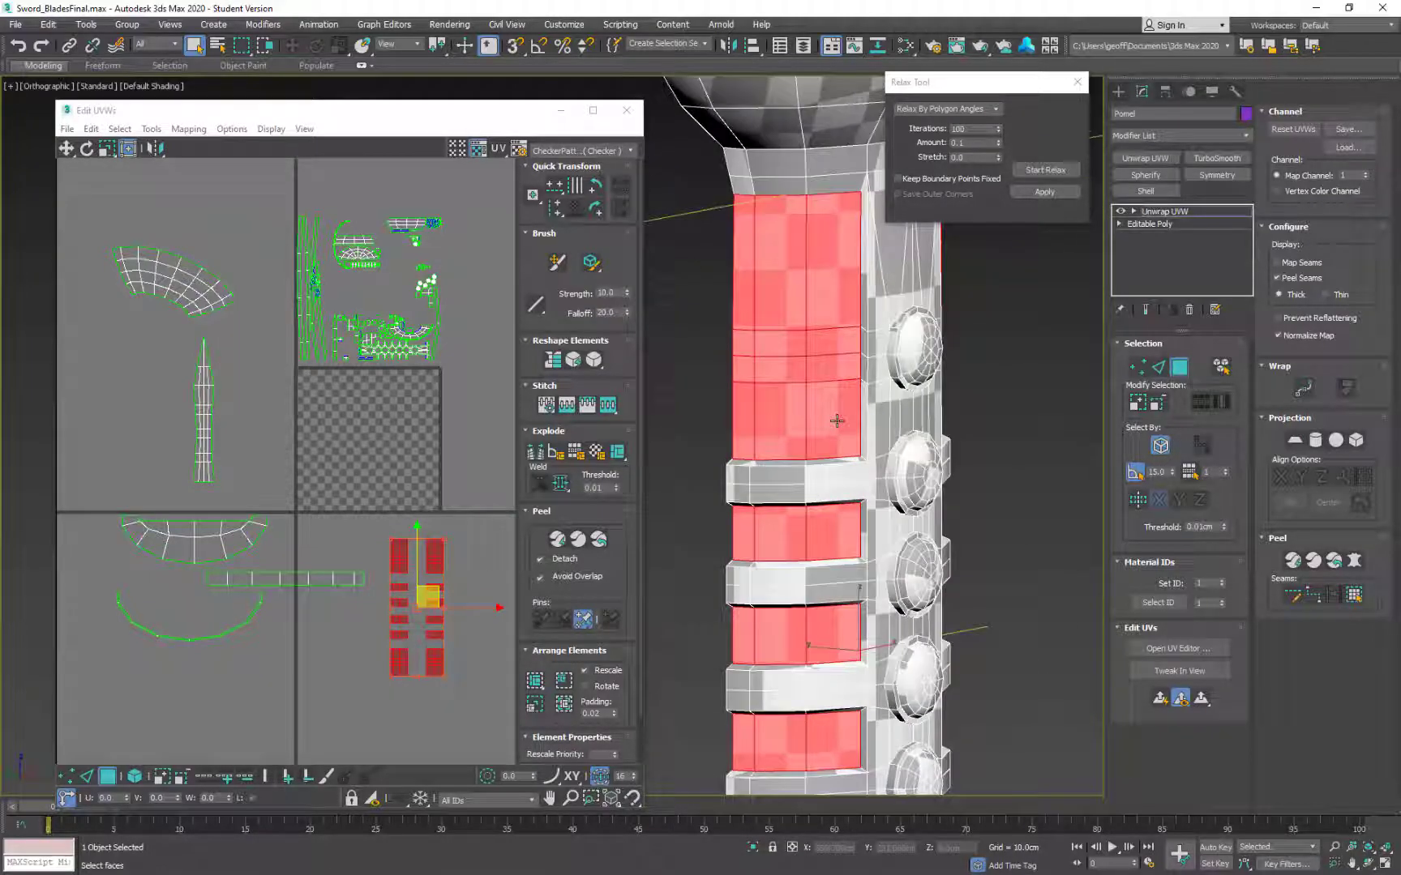
key("F2")
mouse_move(831, 404)
middle_mouse_down("alt")
mouse_move(693, 384)
mouse_move(784, 383)
middle_mouse_up("alt")
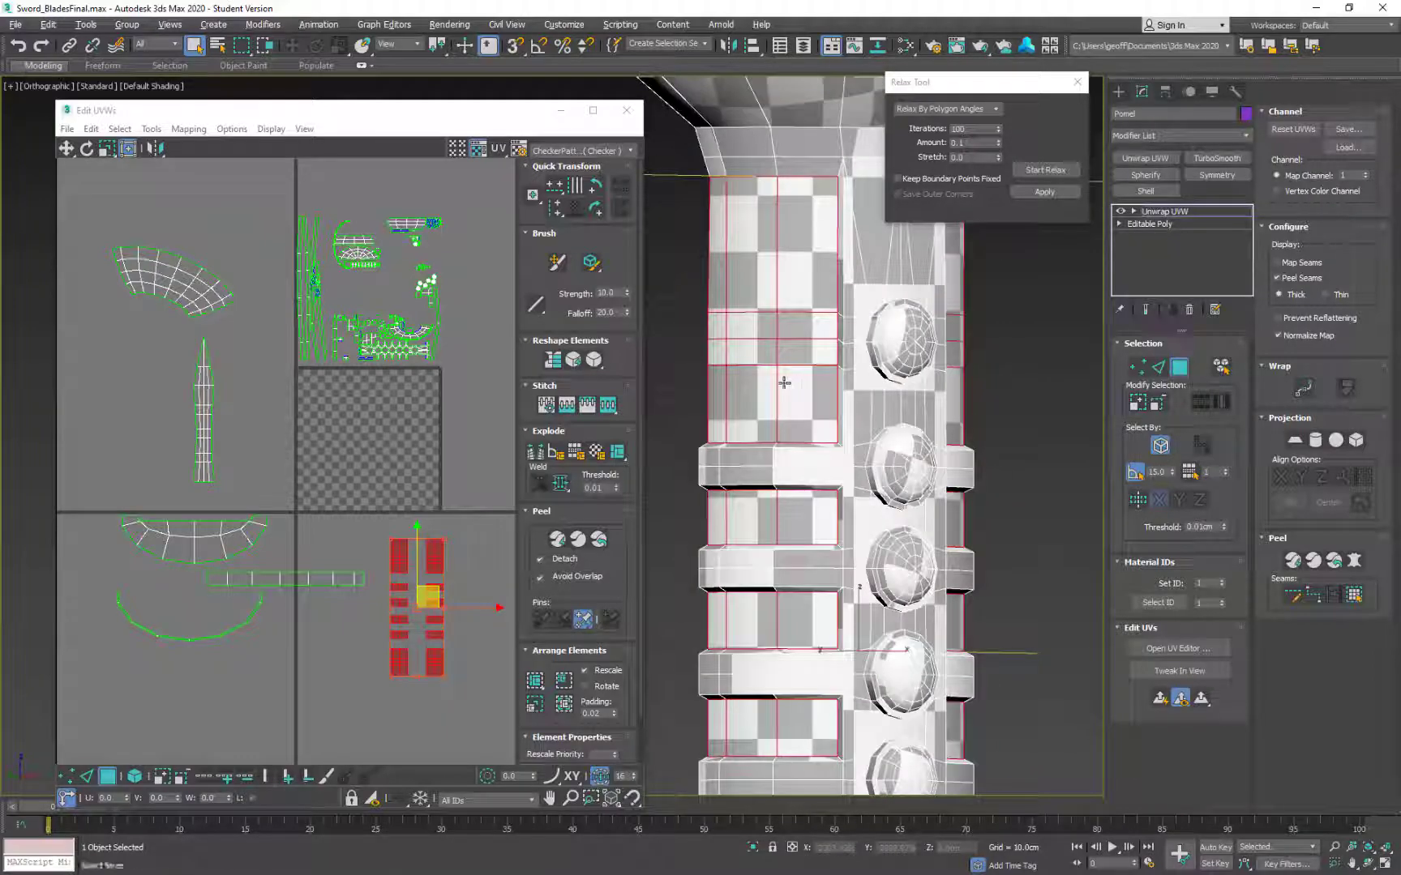